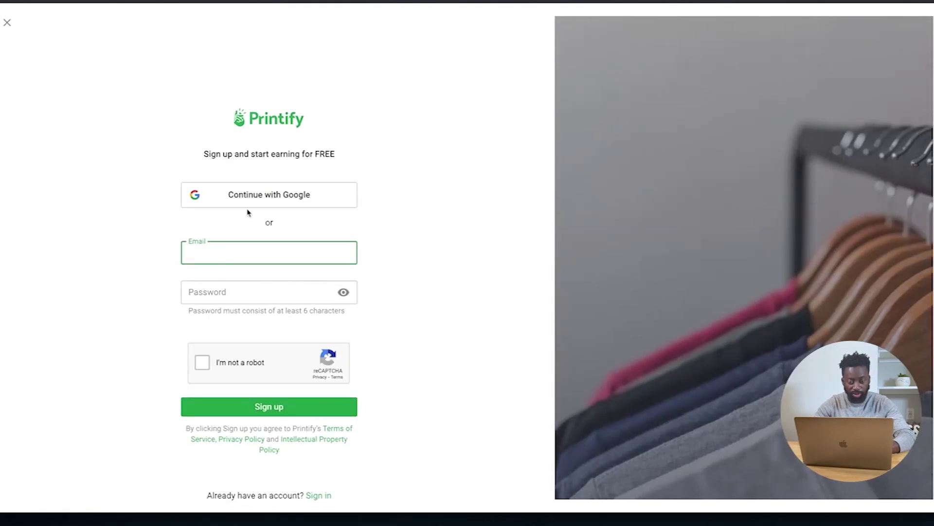
# Sign up via Google and answer Content creator, Yes I have an online store, and $0 USD revenue
pyautogui.click(251, 200)
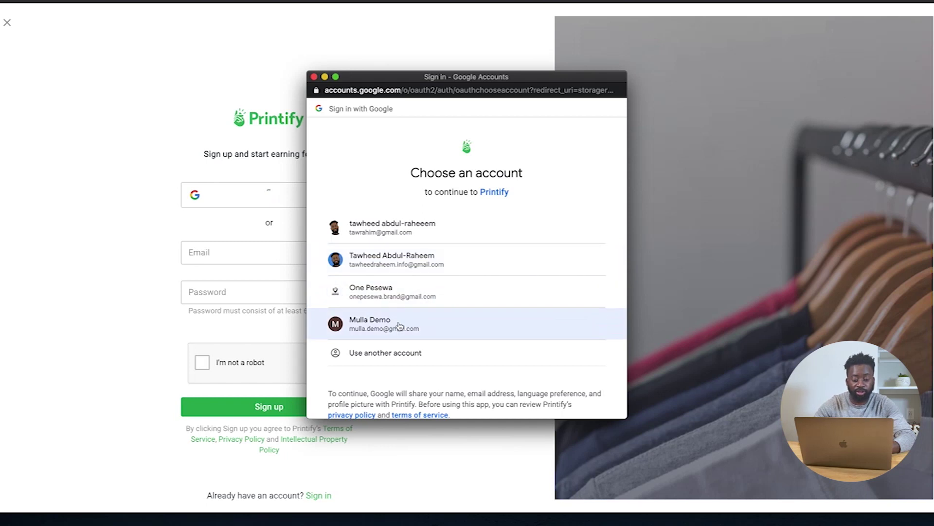
pyautogui.click(391, 325)
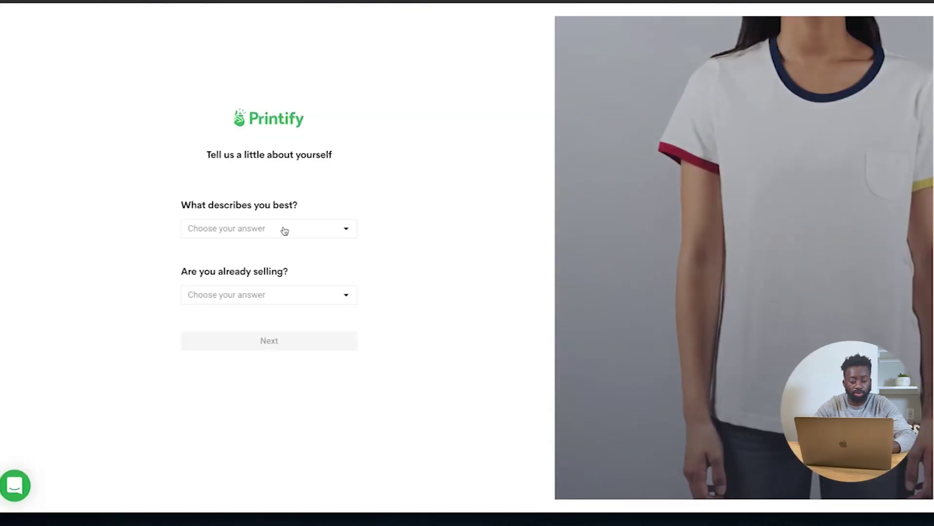
pyautogui.click(285, 230)
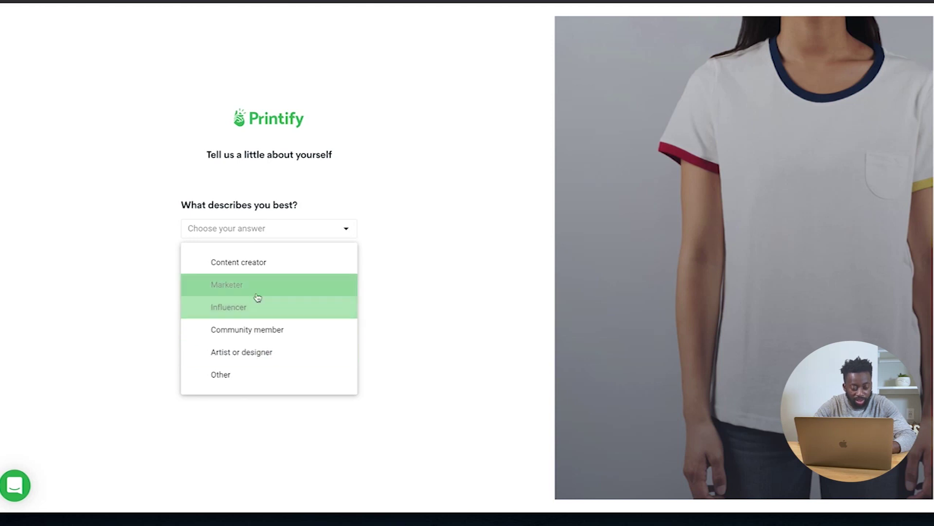
pyautogui.click(252, 268)
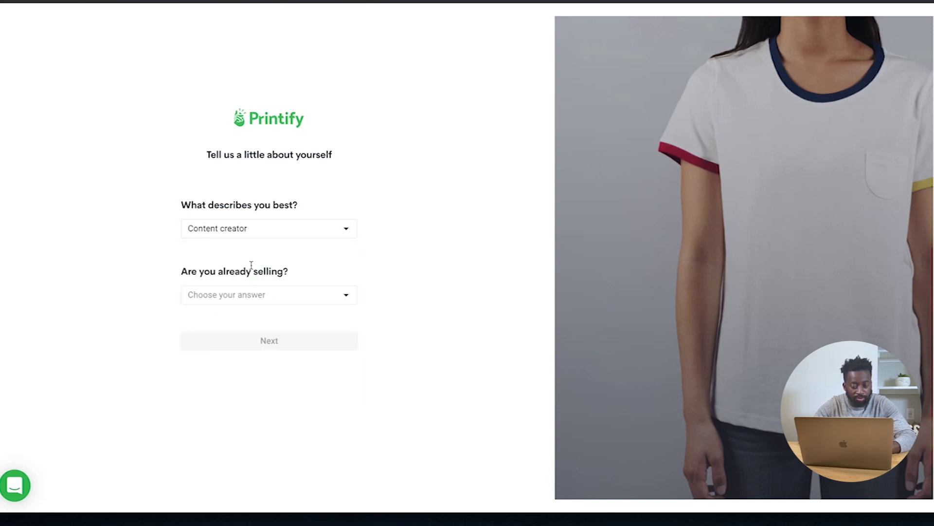
pyautogui.click(253, 304)
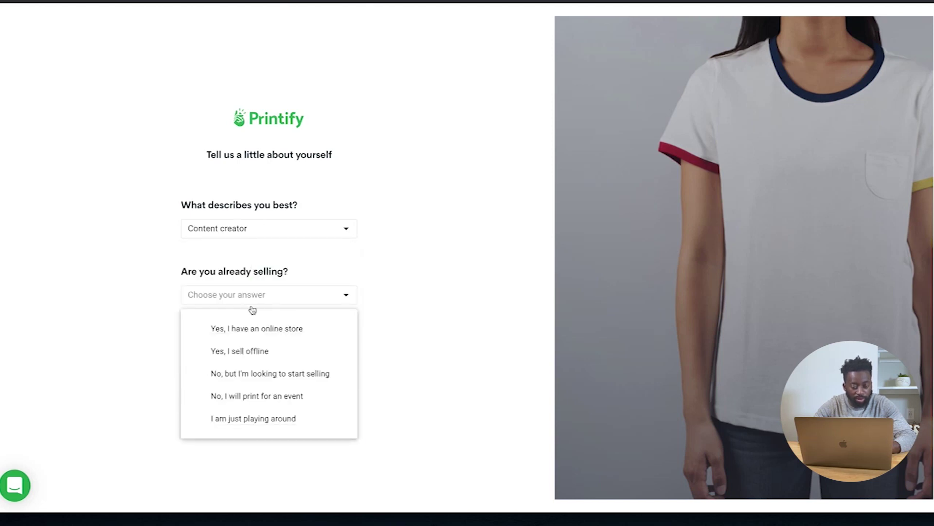
pyautogui.click(262, 329)
pyautogui.click(262, 351)
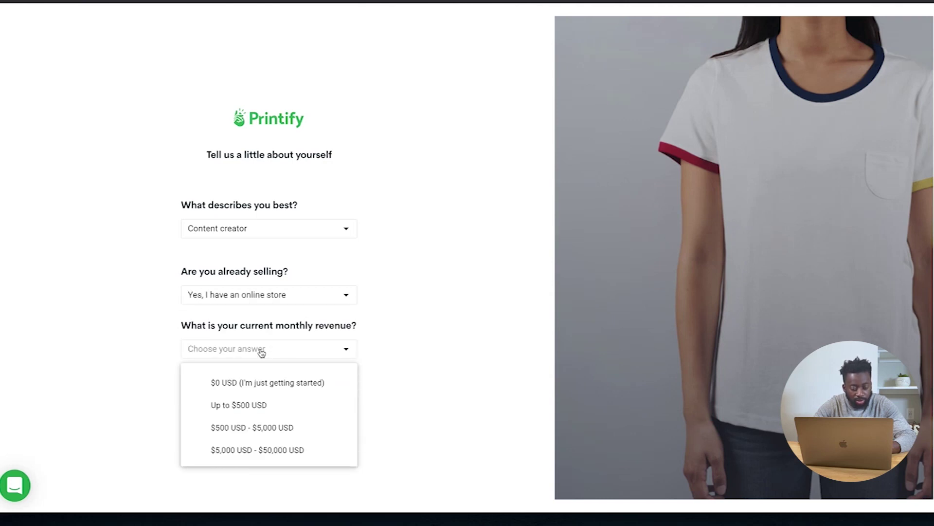
pyautogui.click(260, 385)
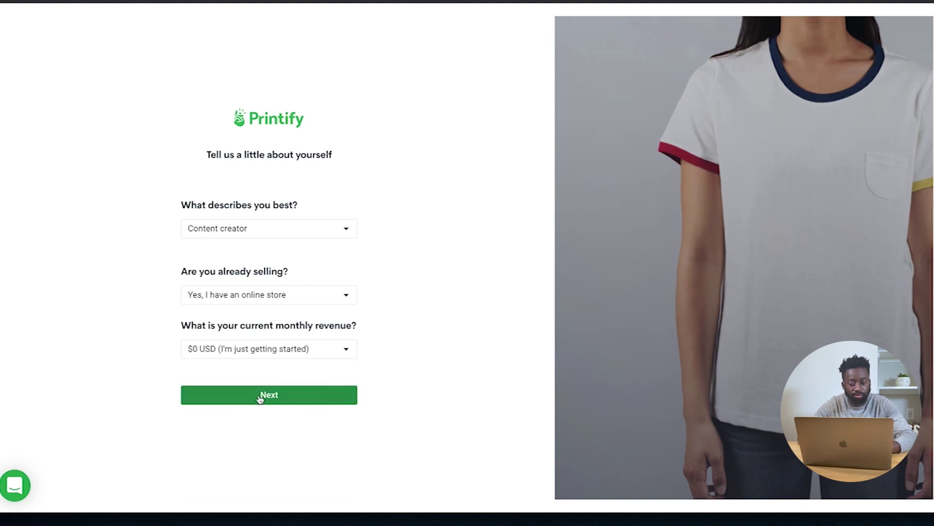
pyautogui.click(260, 396)
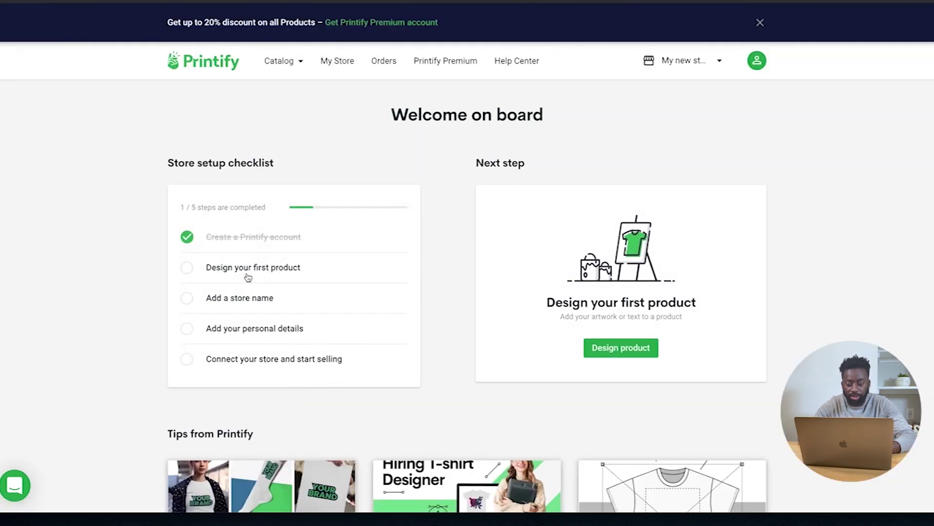
# Dismiss the discount promo banner on the Welcome on board dashboard
pyautogui.scroll(-1, 550, 330)
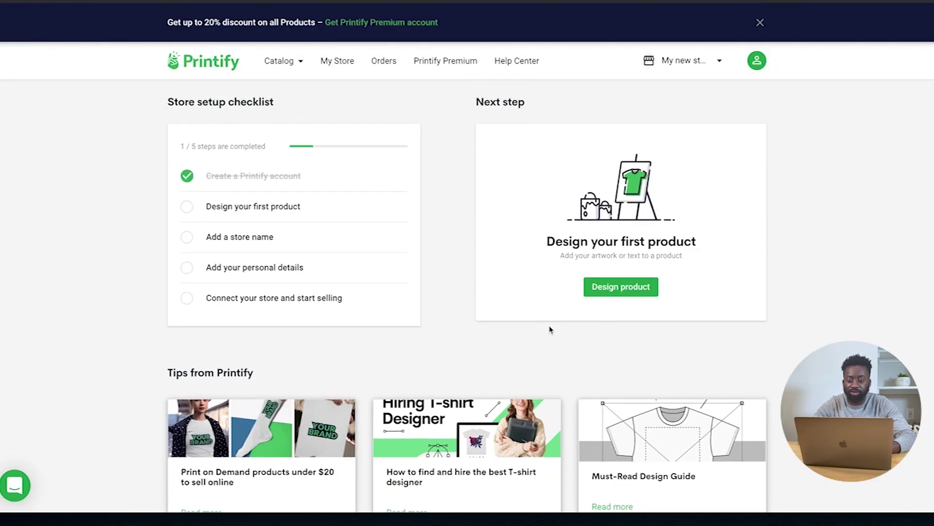
pyautogui.scroll(1, 550, 330)
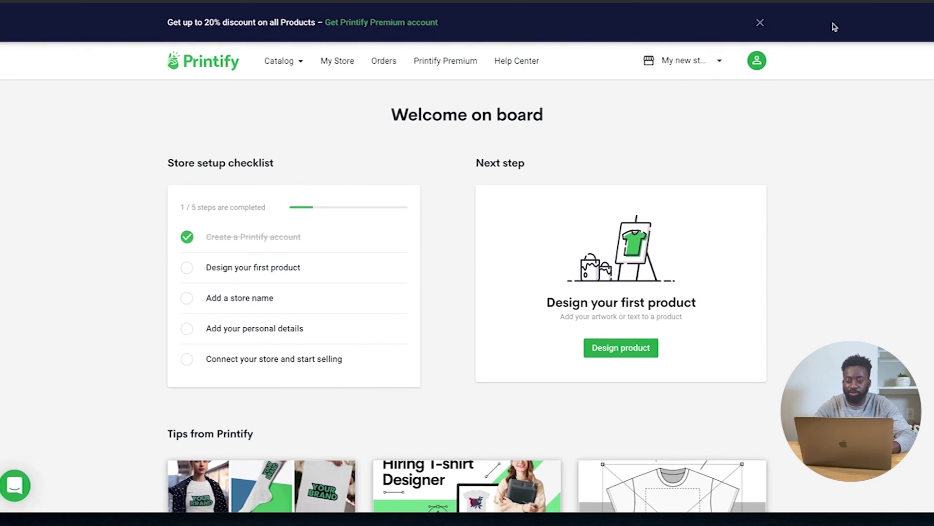
pyautogui.click(762, 21)
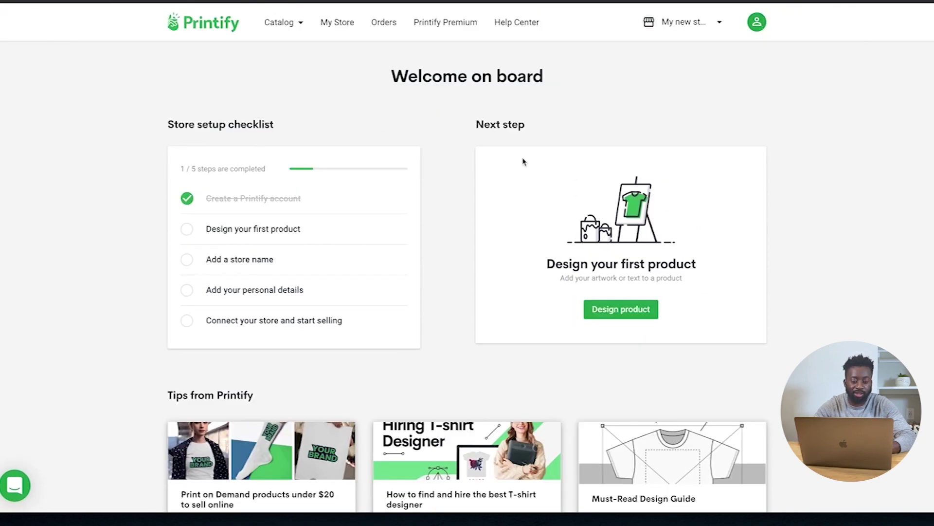
# Open the Unisex Heavy Cotton Tee page from the Catalog and close the feedback survey
pyautogui.click(227, 236)
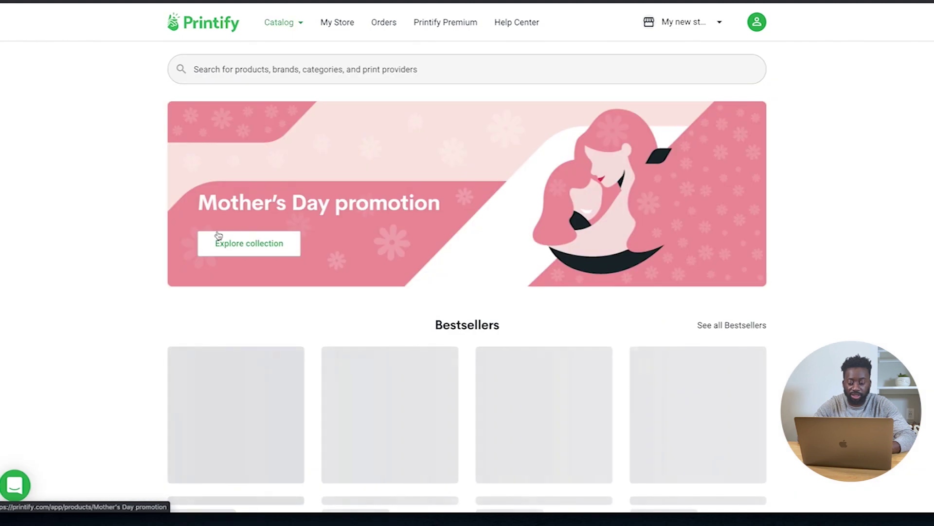
pyautogui.scroll(-3, 240, 340)
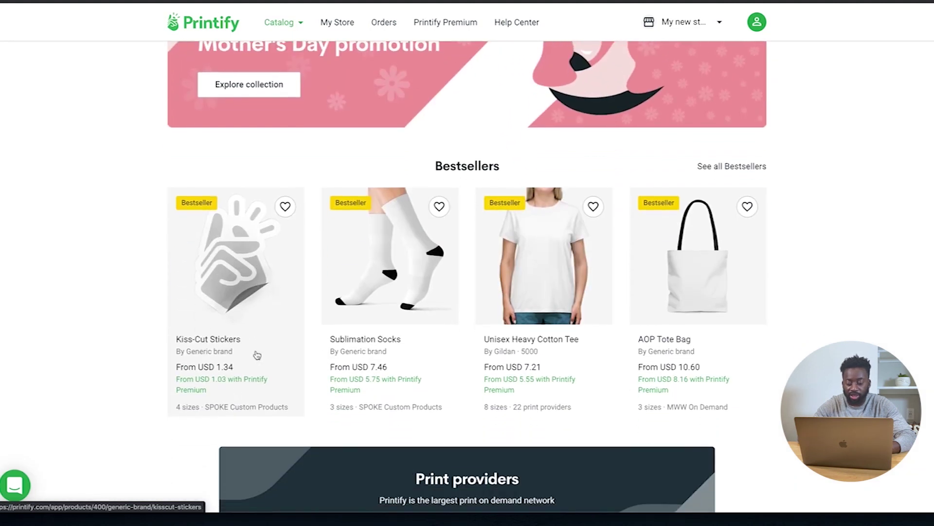
pyautogui.scroll(-5, 257, 355)
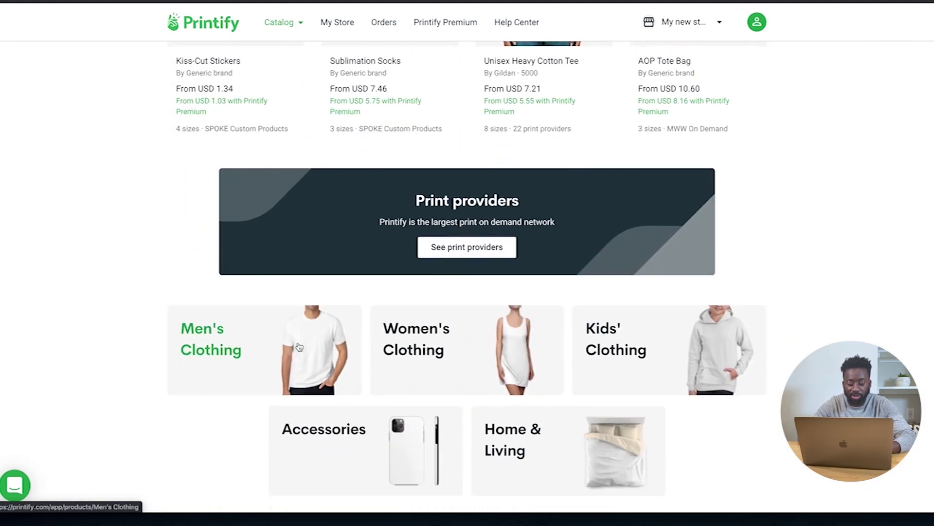
pyautogui.scroll(9, 390, 346)
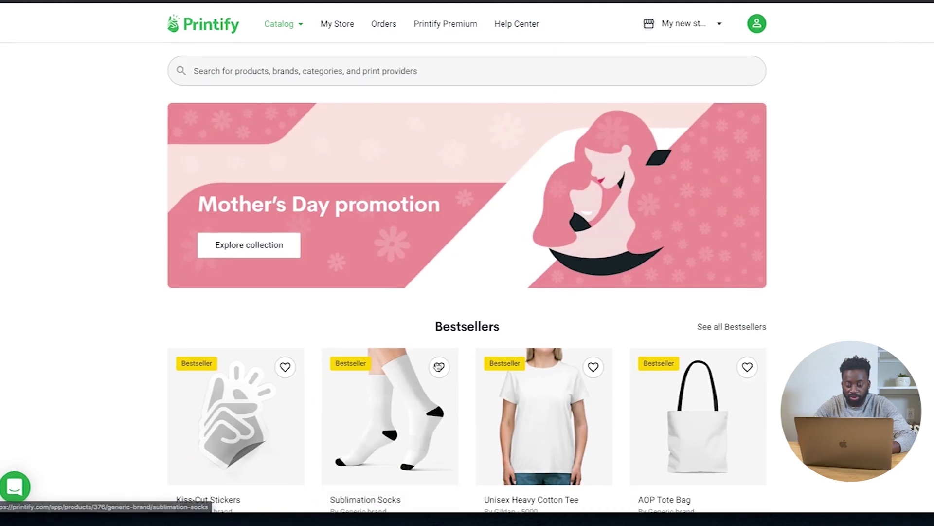
pyautogui.scroll(-3, 520, 387)
pyautogui.click(547, 334)
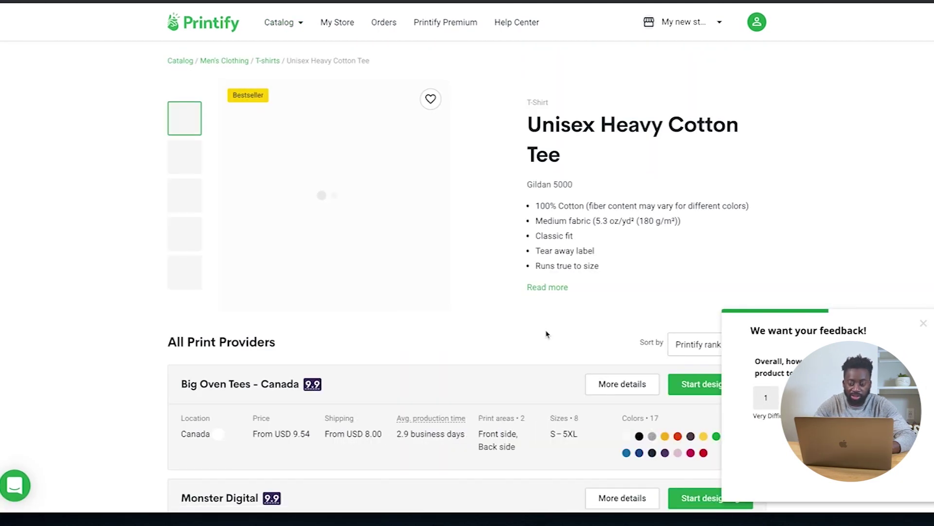
pyautogui.click(923, 323)
pyautogui.scroll(-1, 550, 334)
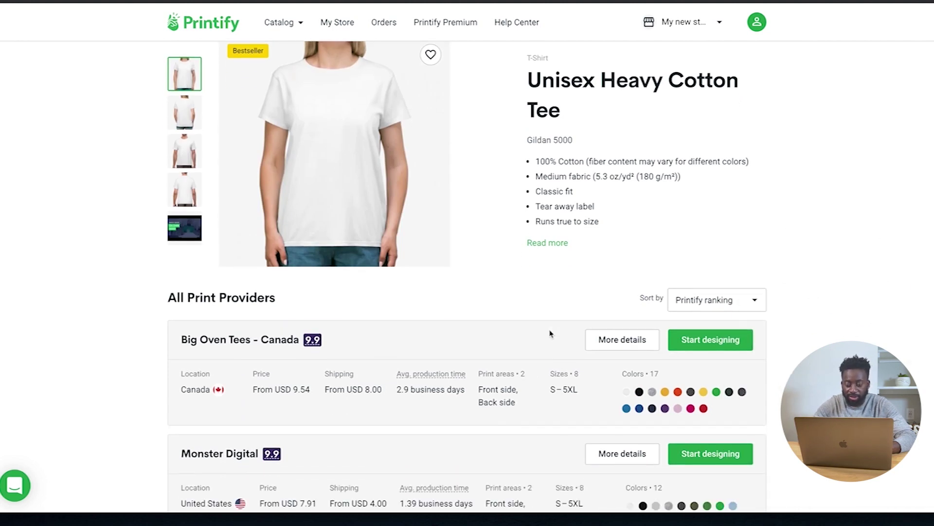
# Start designing the tee with Big Oven Tees and bring up My library
pyautogui.click(705, 340)
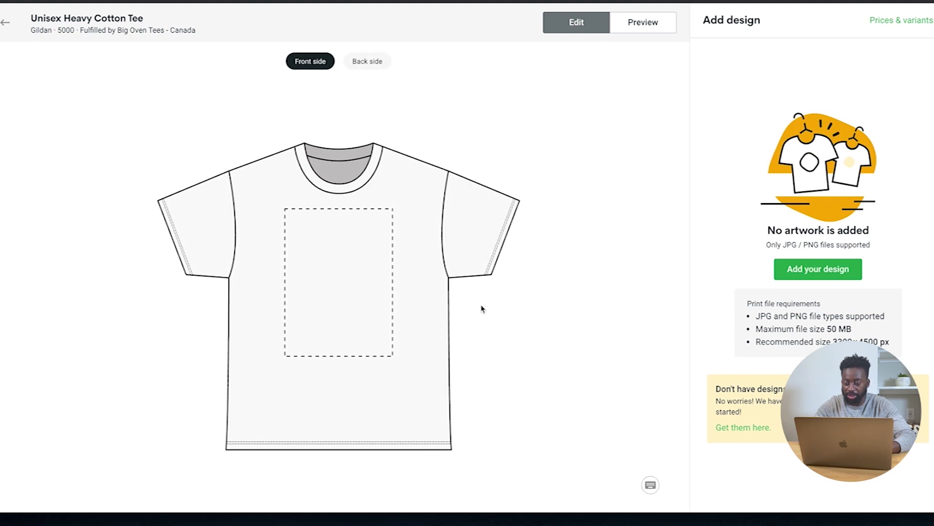
pyautogui.click(811, 269)
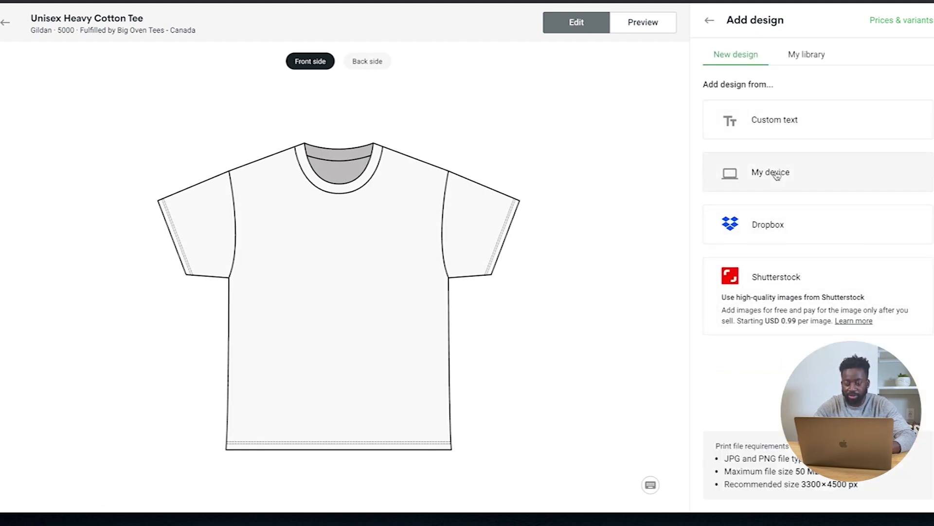
pyautogui.click(814, 54)
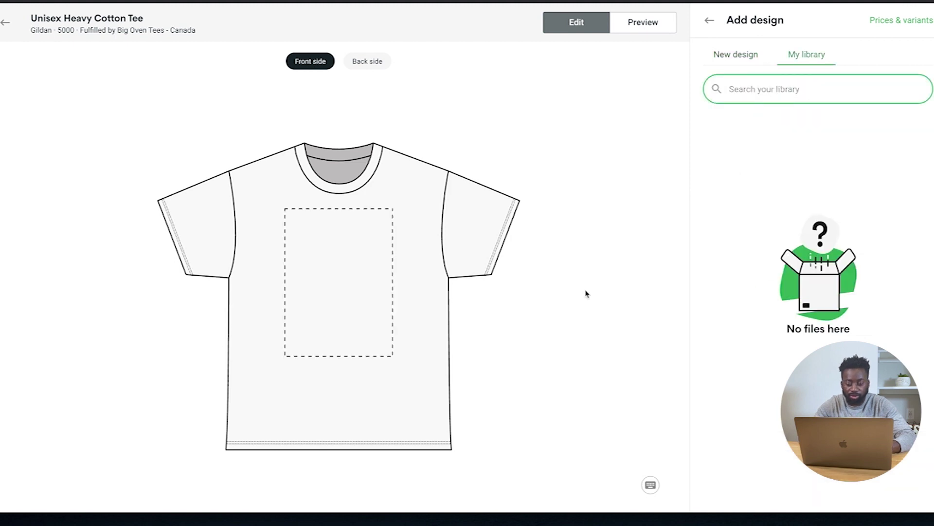
# Upload the seven design files from Finder, then enlarge the Twentysix logo on the front to 14.71 in
pyautogui.press('super+Tab')
pyautogui.press('super+Tab')
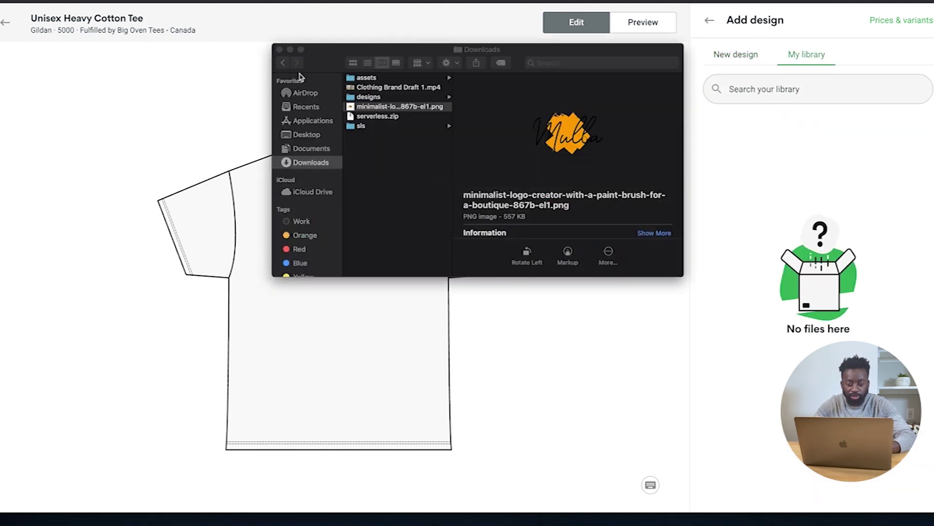
pyautogui.click(381, 78)
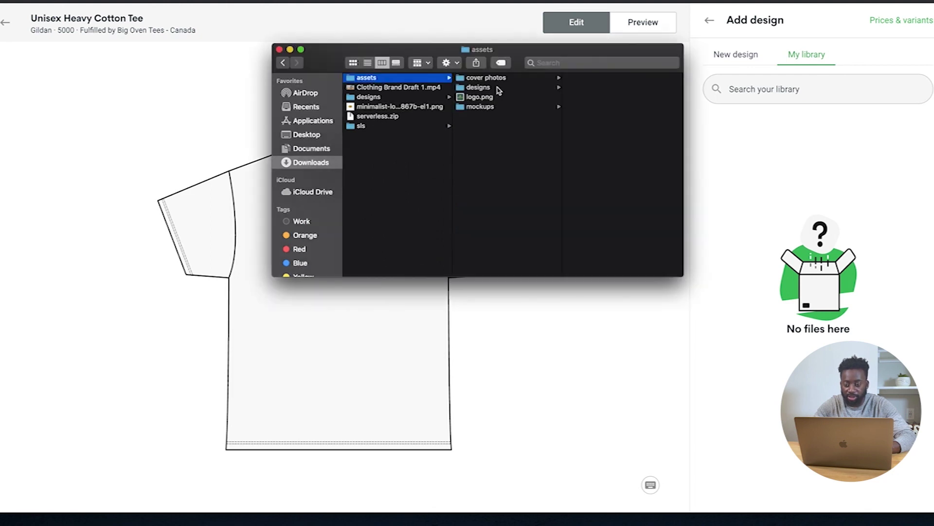
pyautogui.click(499, 90)
pyautogui.click(602, 80)
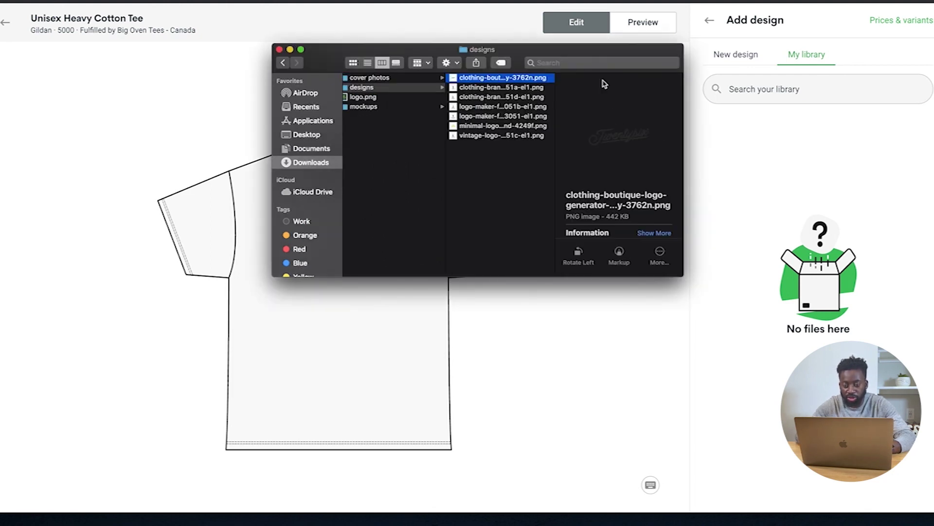
pyautogui.hotkey('shift', 'Down')
pyautogui.hotkey('shift', 'Down')
pyautogui.hotkey('shift', 'Down')
pyautogui.hotkey('shift', 'Down')
pyautogui.hotkey('shift', 'Down')
pyautogui.hotkey('shift', 'Down')
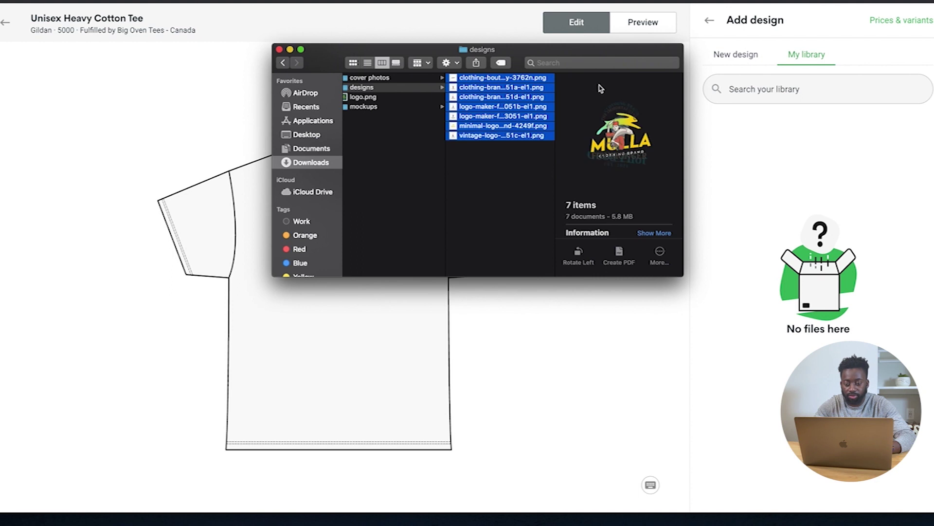
pyautogui.moveTo(502, 112); pyautogui.dragTo(790, 209)
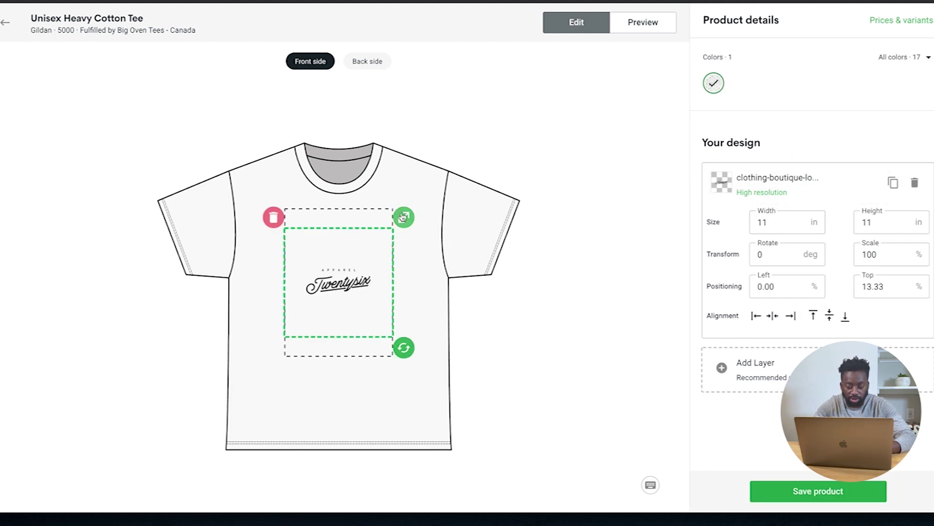
pyautogui.moveTo(404, 217); pyautogui.dragTo(414, 214)
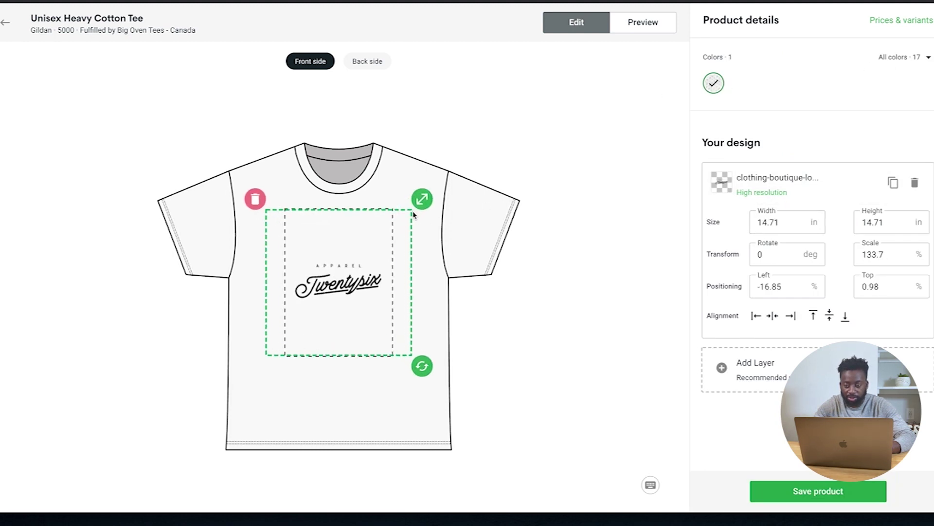
pyautogui.click(539, 187)
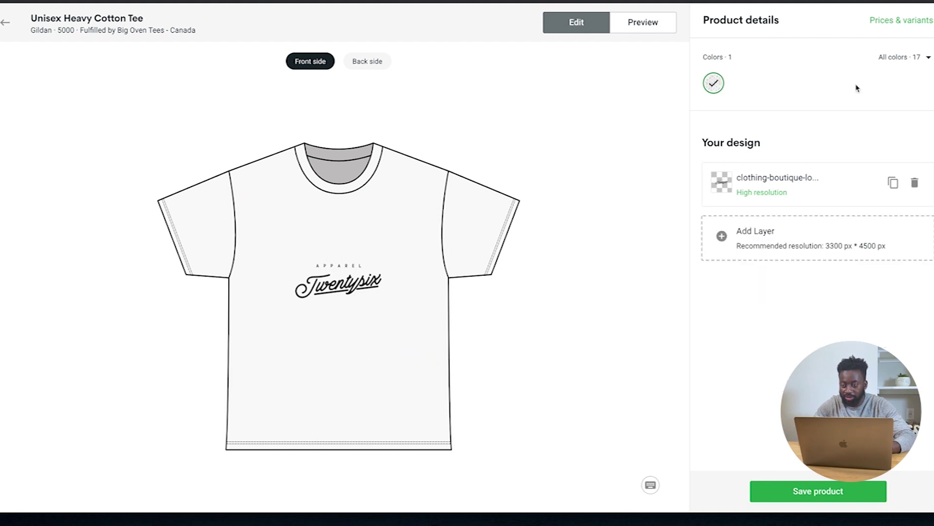
# Add Red to the tee colours, trying and dropping Charcoal and Irish Green
pyautogui.click(916, 58)
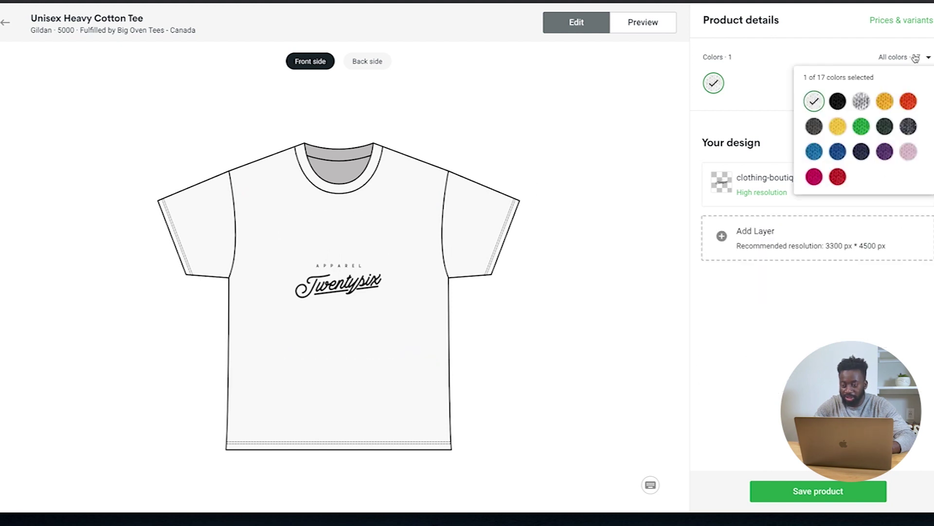
pyautogui.click(836, 127)
pyautogui.click(818, 131)
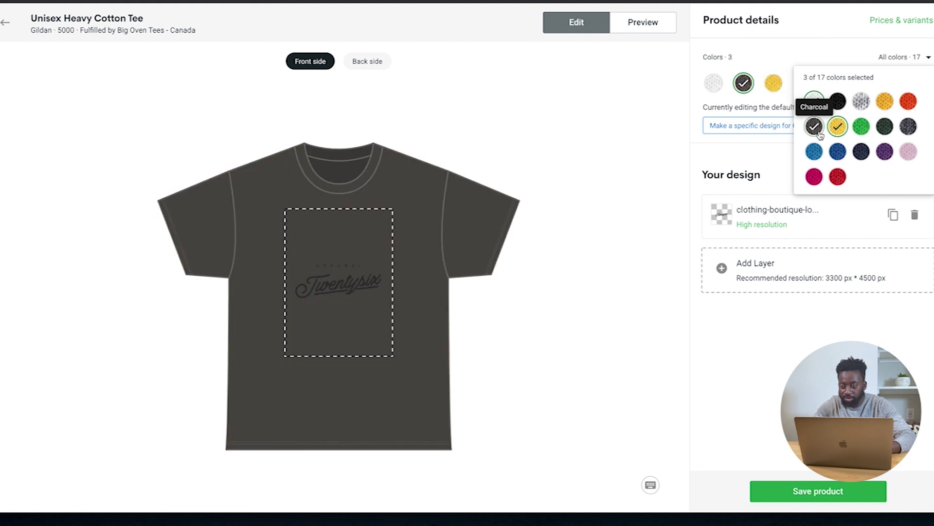
pyautogui.click(861, 128)
pyautogui.click(862, 128)
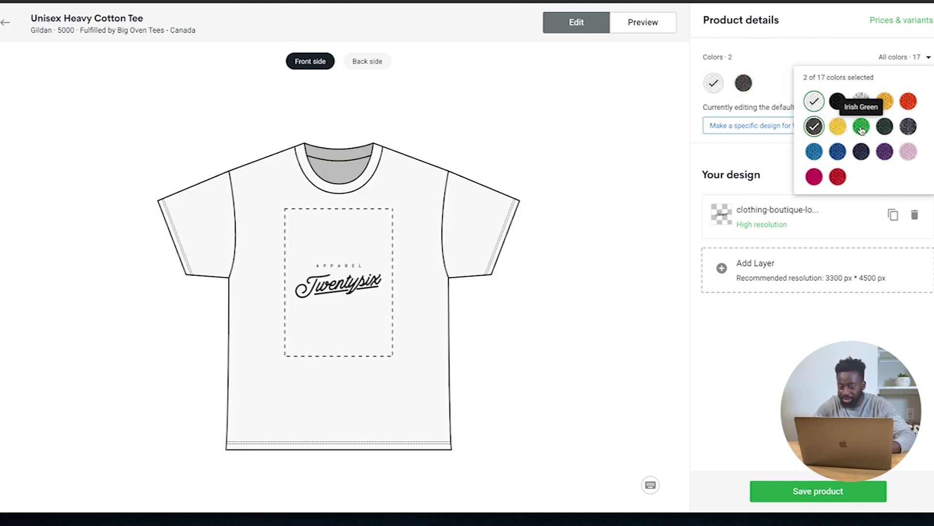
pyautogui.click(839, 177)
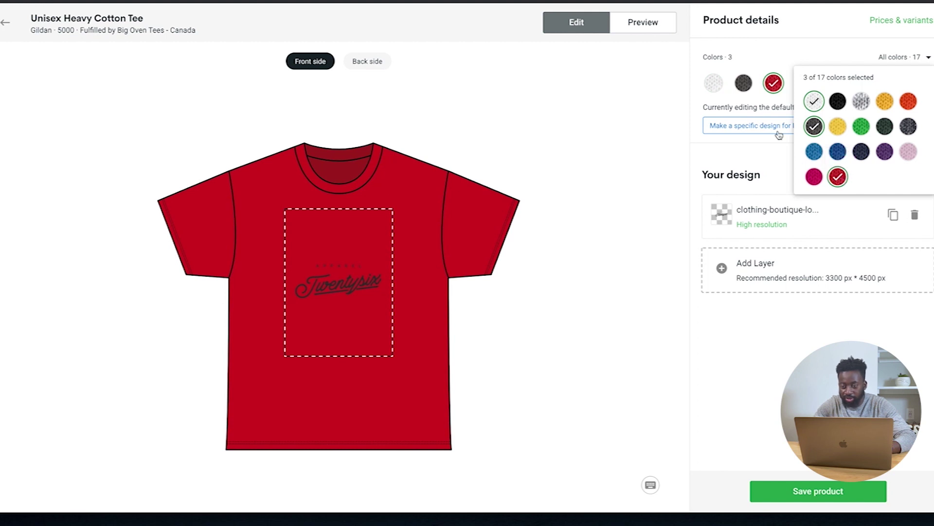
pyautogui.click(744, 84)
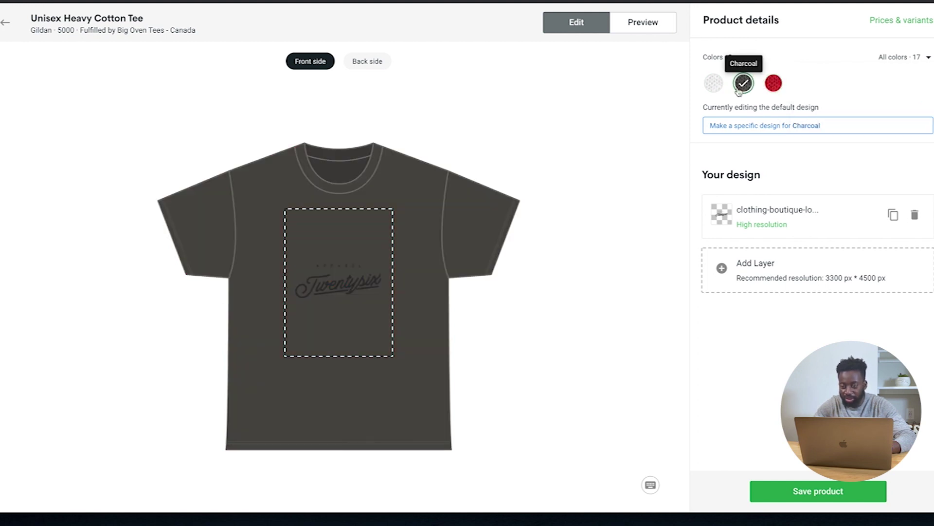
pyautogui.click(883, 59)
pyautogui.click(814, 128)
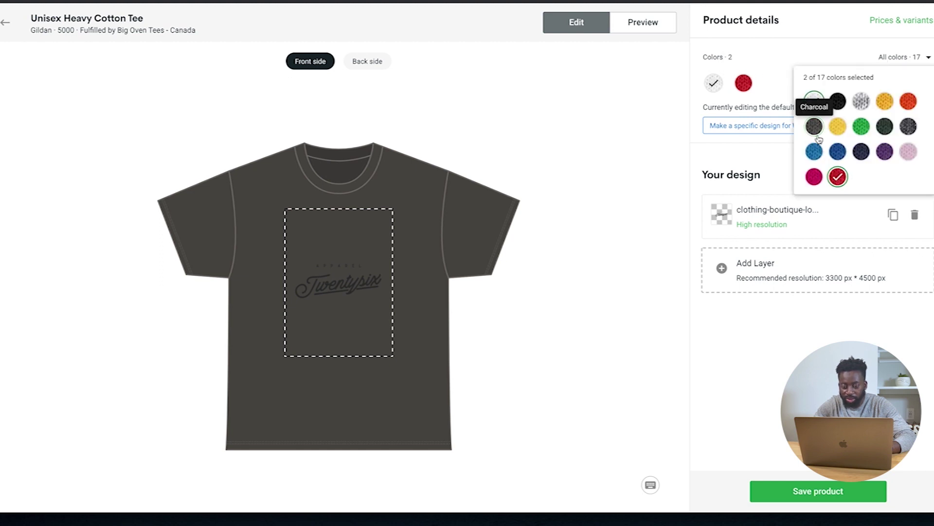
pyautogui.click(374, 264)
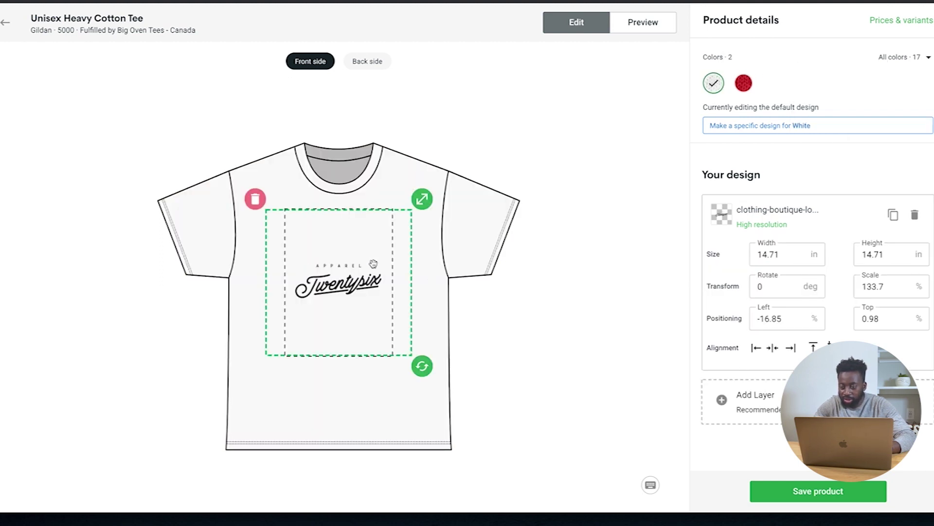
# Add Sapphire so the tee comes in White, Sapphire and Red, and save it to My new store
pyautogui.click(918, 59)
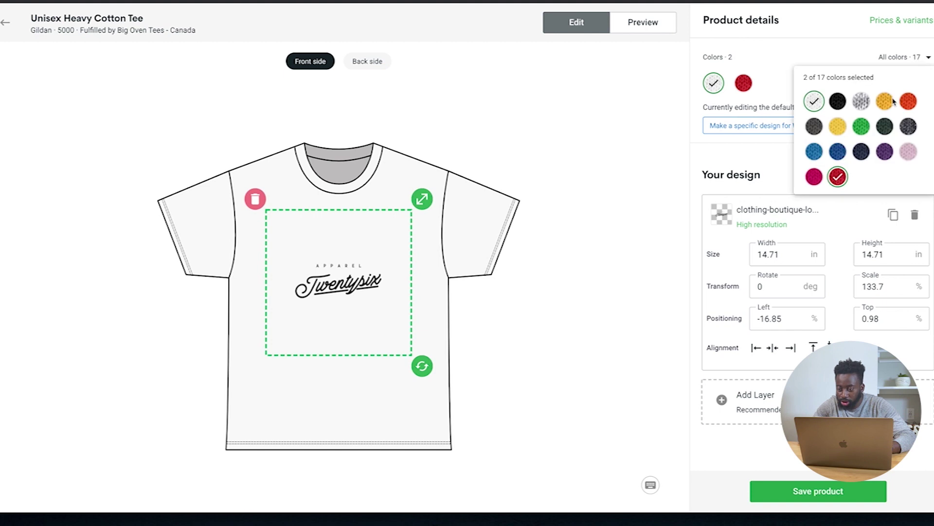
pyautogui.click(840, 153)
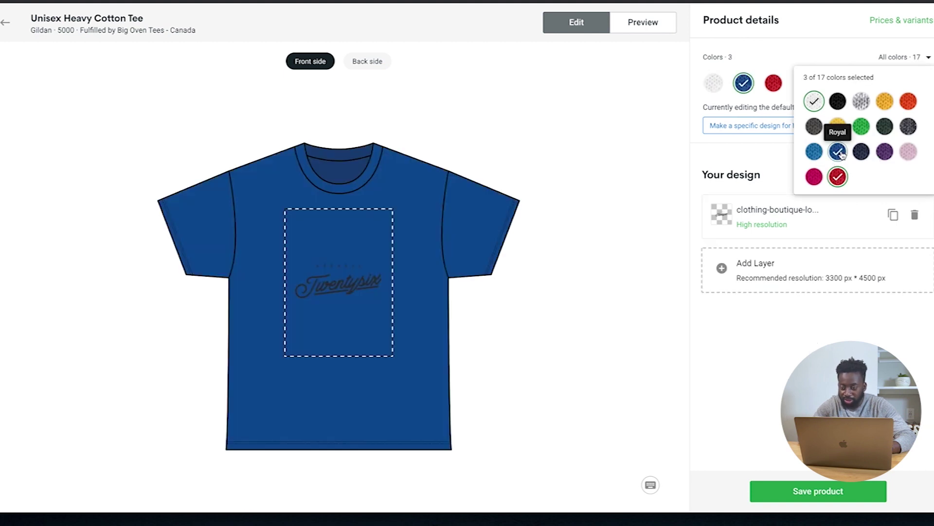
pyautogui.click(839, 152)
pyautogui.click(813, 152)
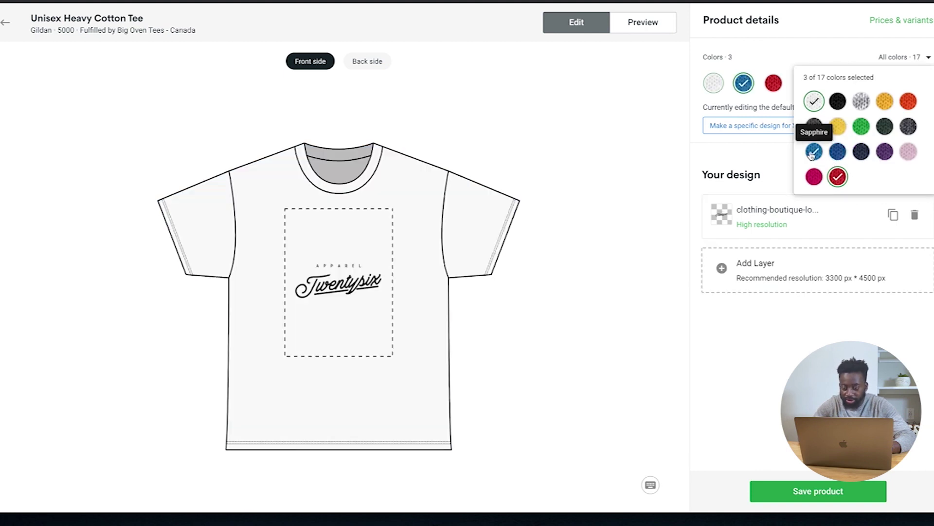
pyautogui.click(814, 177)
pyautogui.click(814, 178)
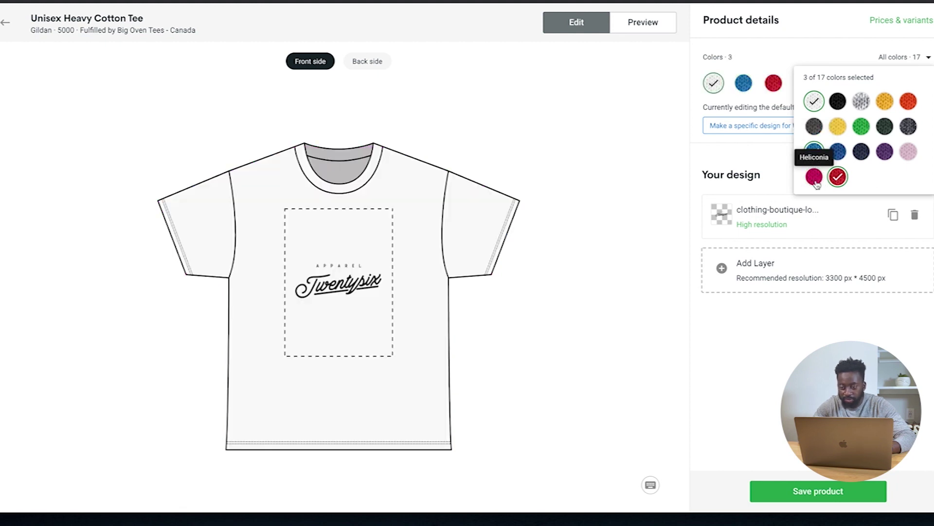
pyautogui.click(909, 127)
pyautogui.click(909, 127)
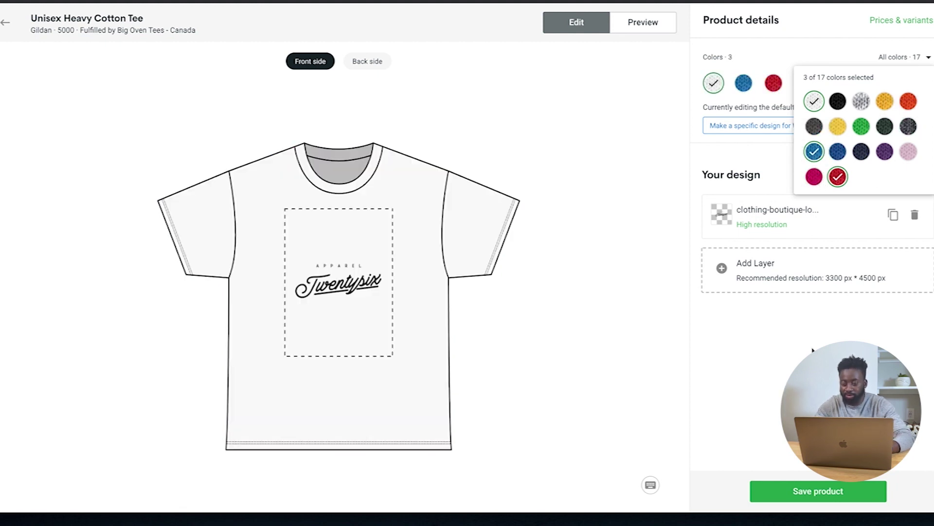
pyautogui.click(816, 495)
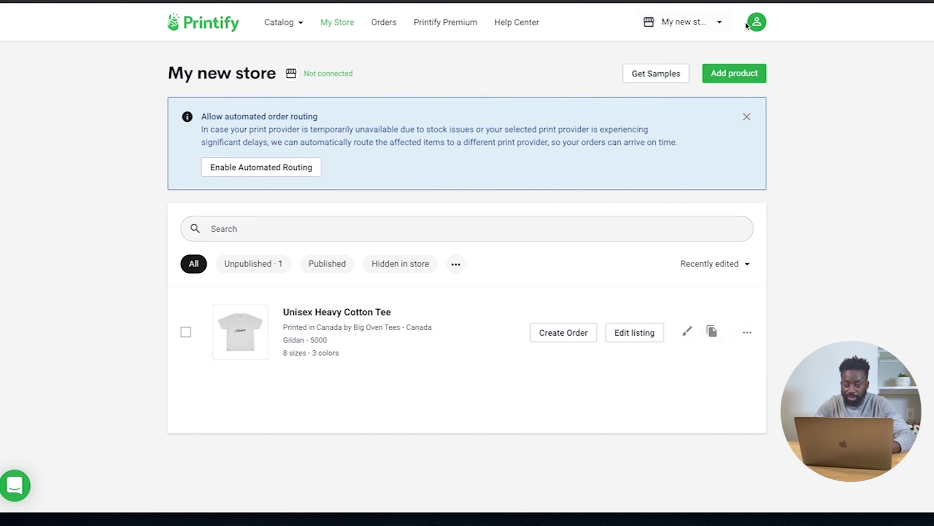
# From Manage My Stores, begin connecting My new store to Shopify and ready the store URL field
pyautogui.click(708, 23)
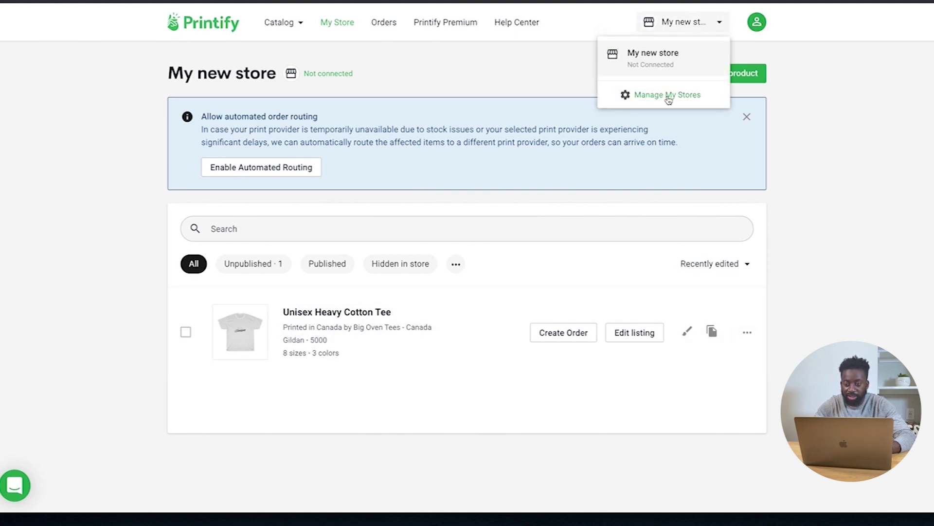
pyautogui.click(594, 411)
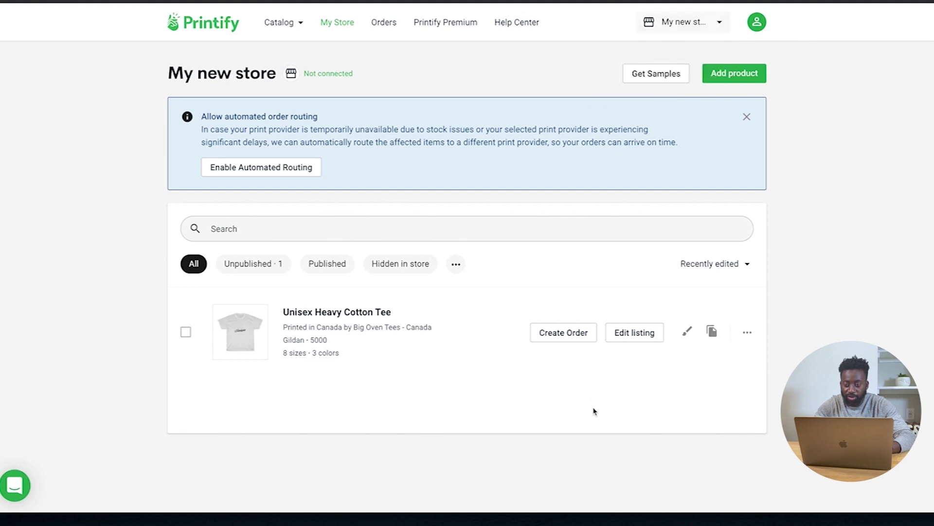
pyautogui.click(709, 19)
pyautogui.click(653, 95)
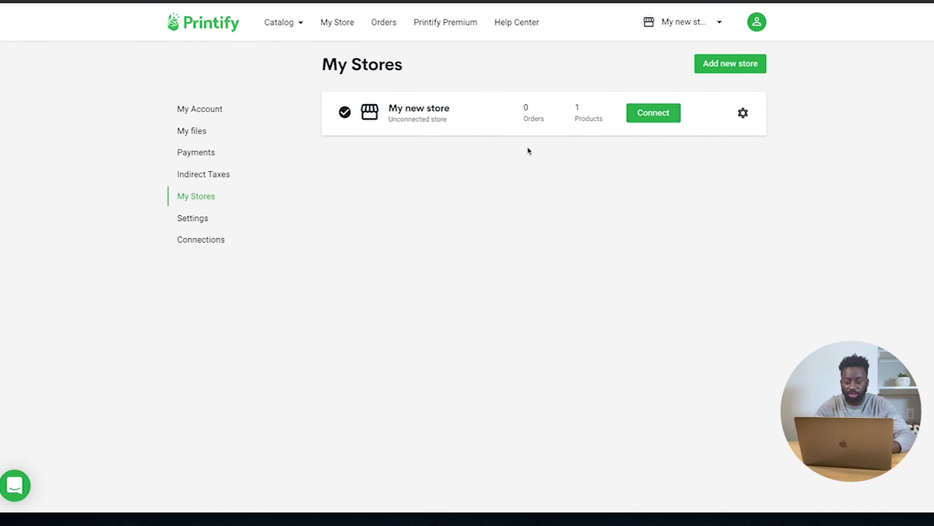
pyautogui.click(643, 114)
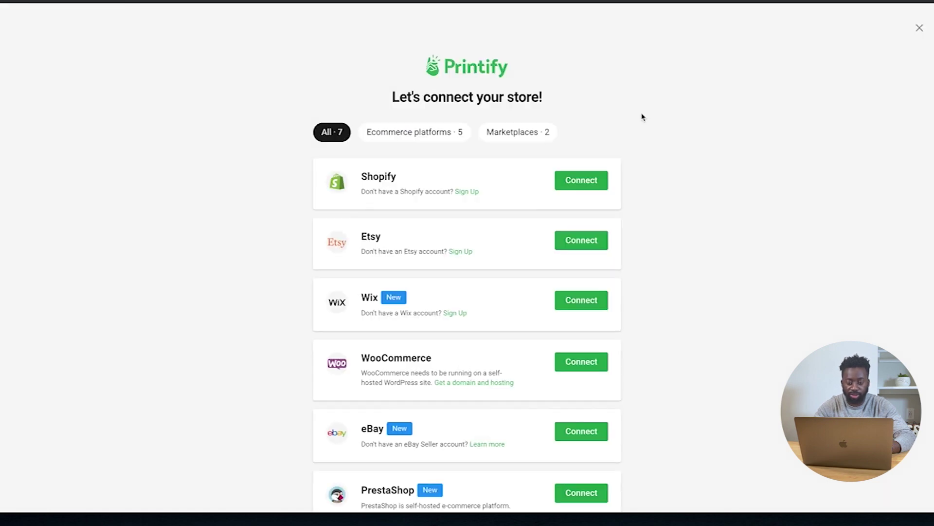
pyautogui.click(582, 181)
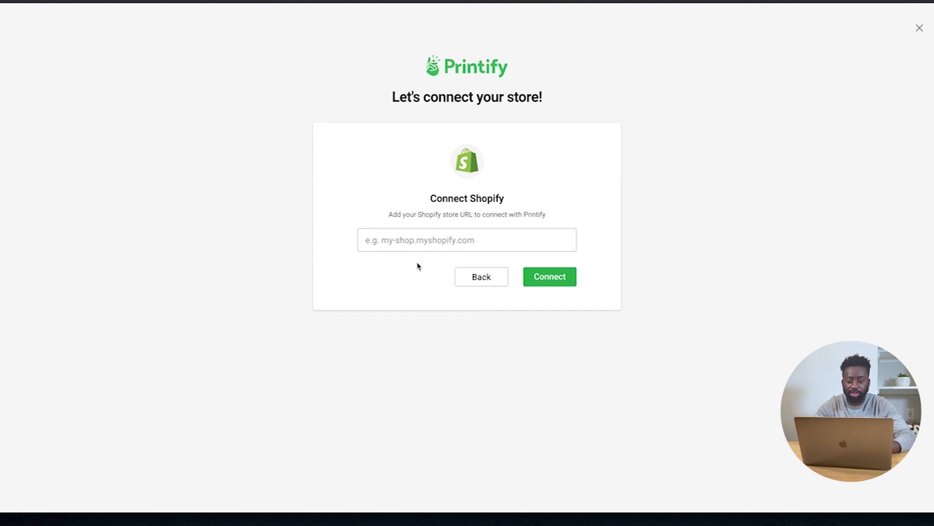
pyautogui.click(425, 241)
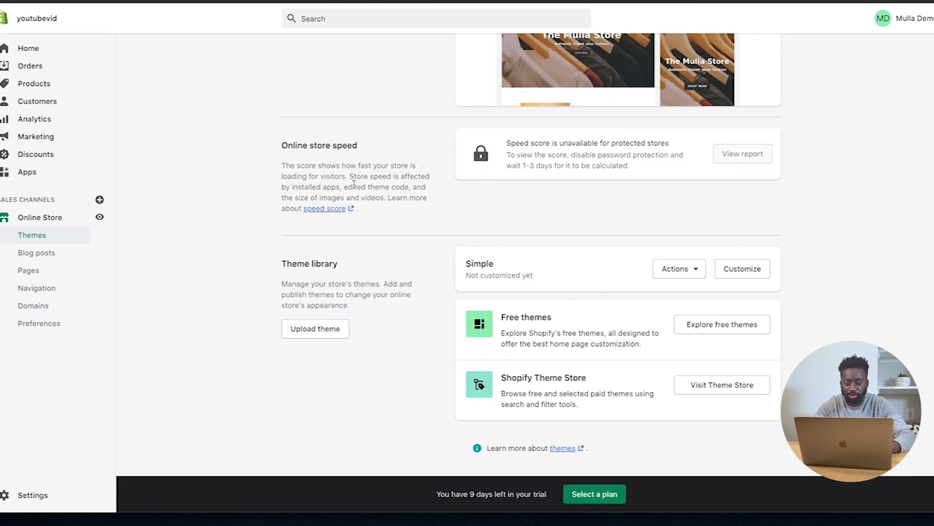
pyautogui.scroll(5, 360, 195)
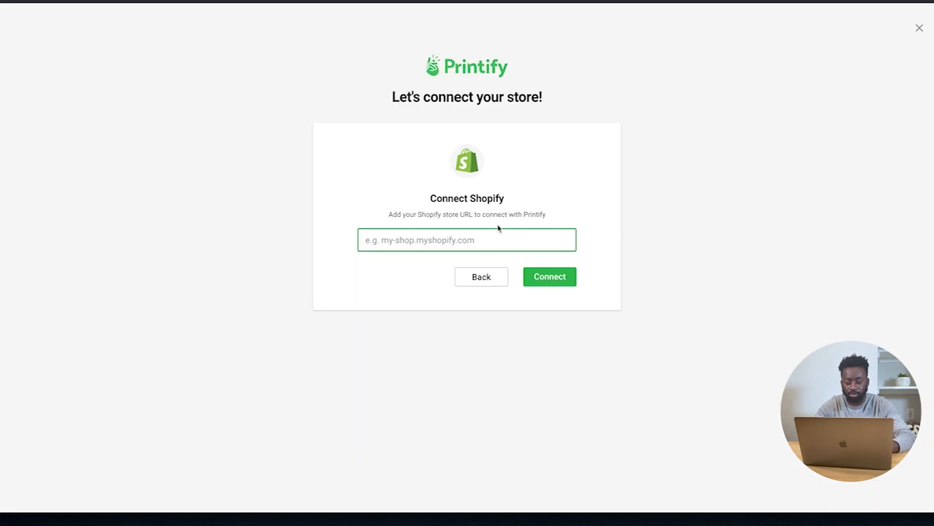
# Paste the myshopify store address and connect Printify to the Shopify store
pyautogui.write('youtubevid.myshopify.com')
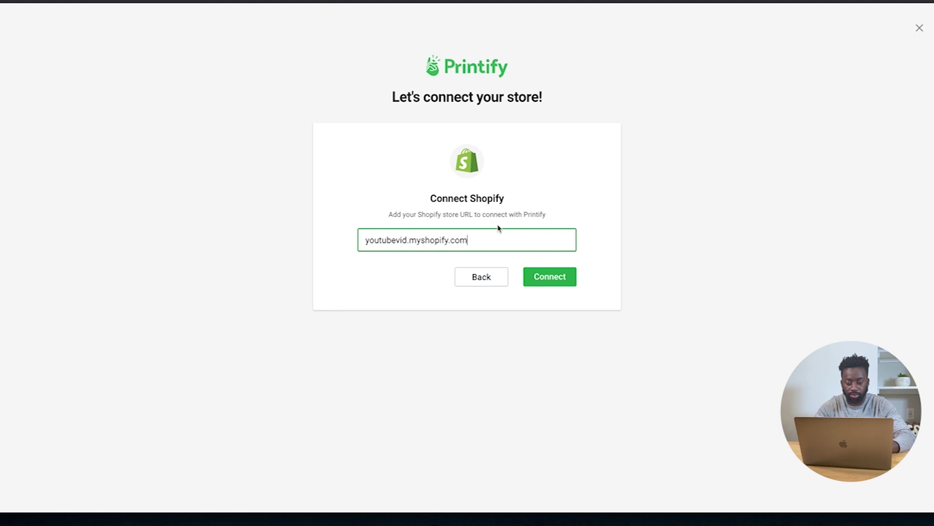
pyautogui.click(547, 282)
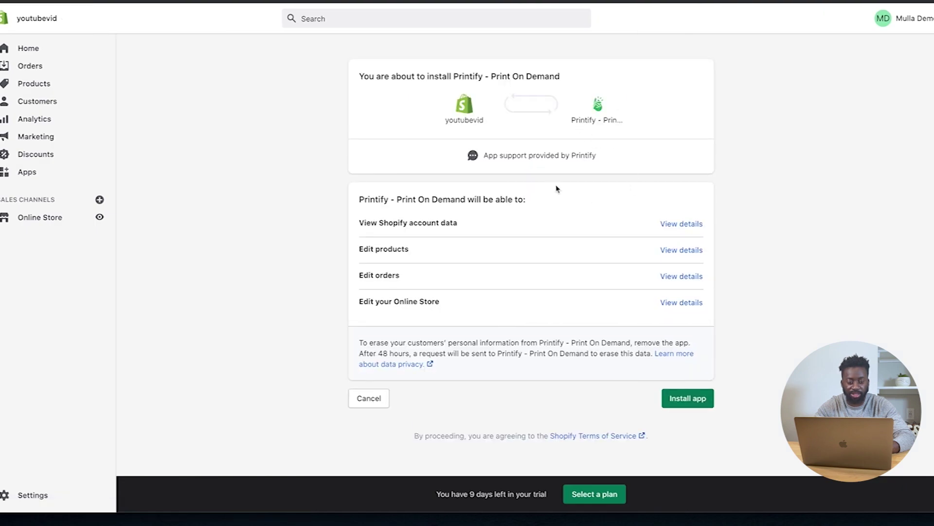
# Install Printify - Print On Demand in Shopify and browse the embedded Printify catalog
pyautogui.click(684, 402)
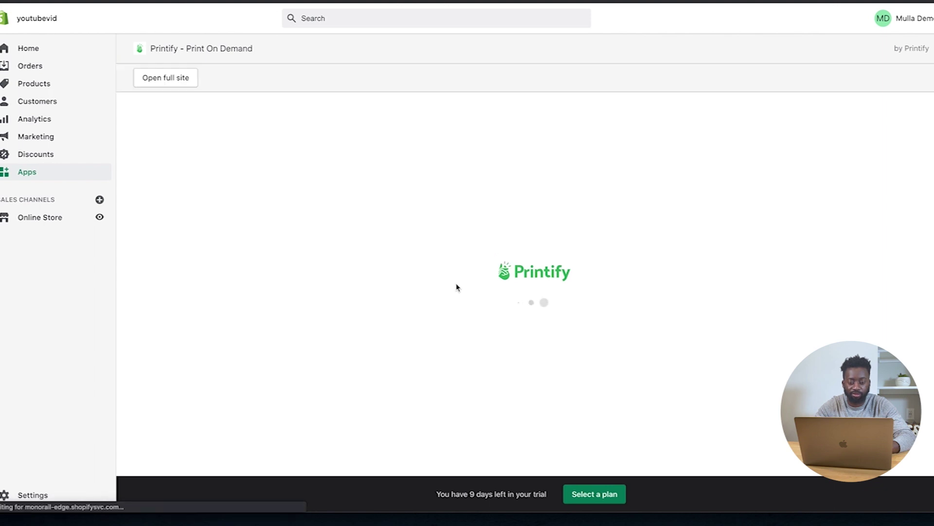
pyautogui.scroll(-10, 457, 287)
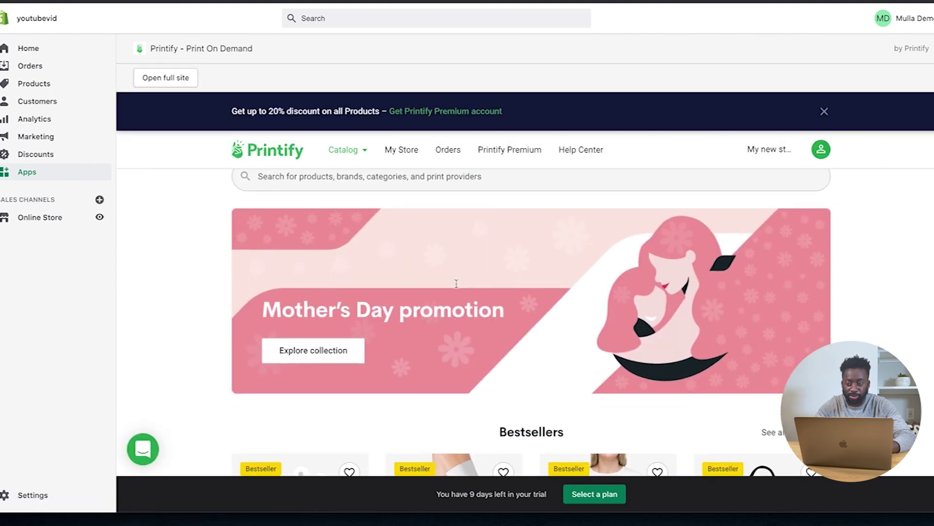
pyautogui.scroll(-2, 456, 284)
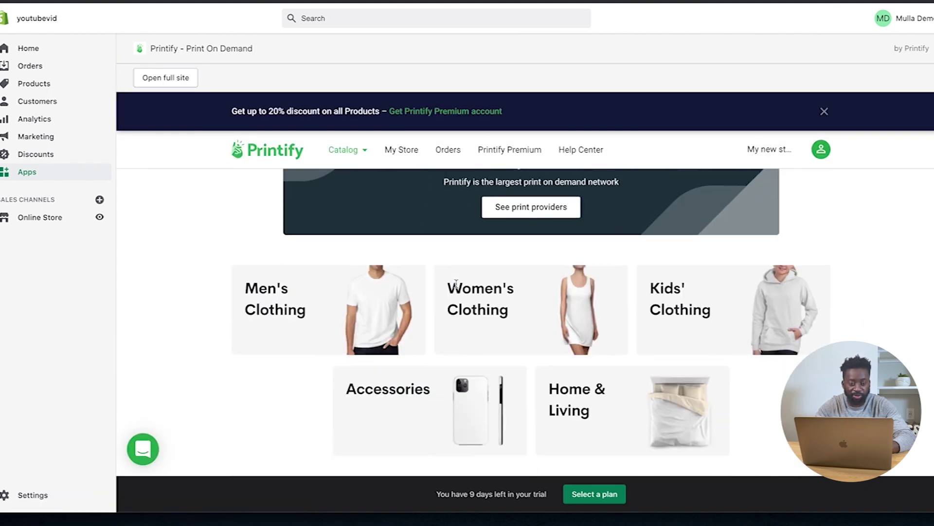
pyautogui.scroll(12, 456, 284)
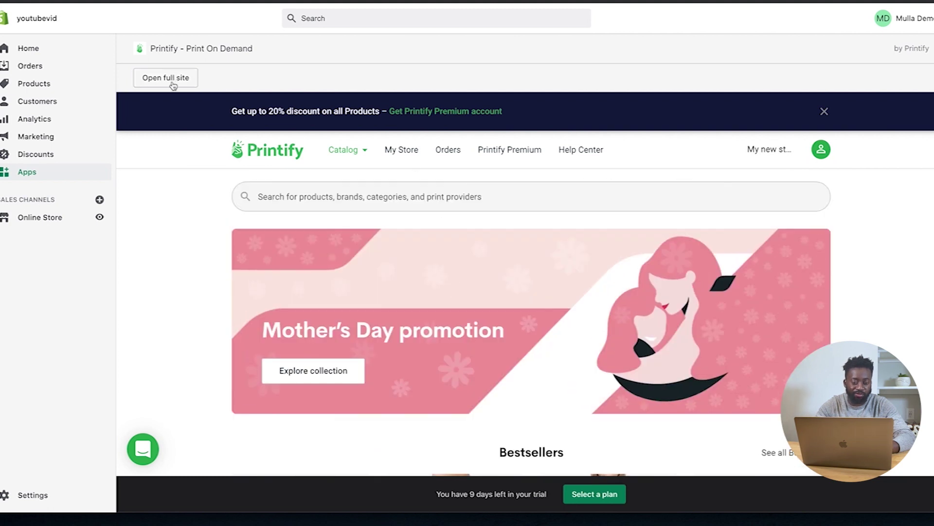
# Open Printify's full site on the My Store dashboard, dismissing the import-products notice
pyautogui.click(176, 84)
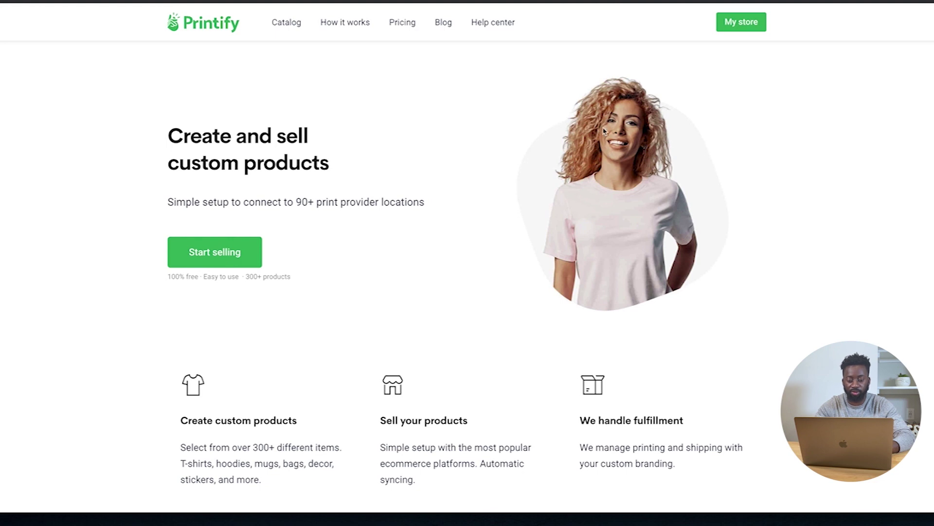
pyautogui.click(742, 27)
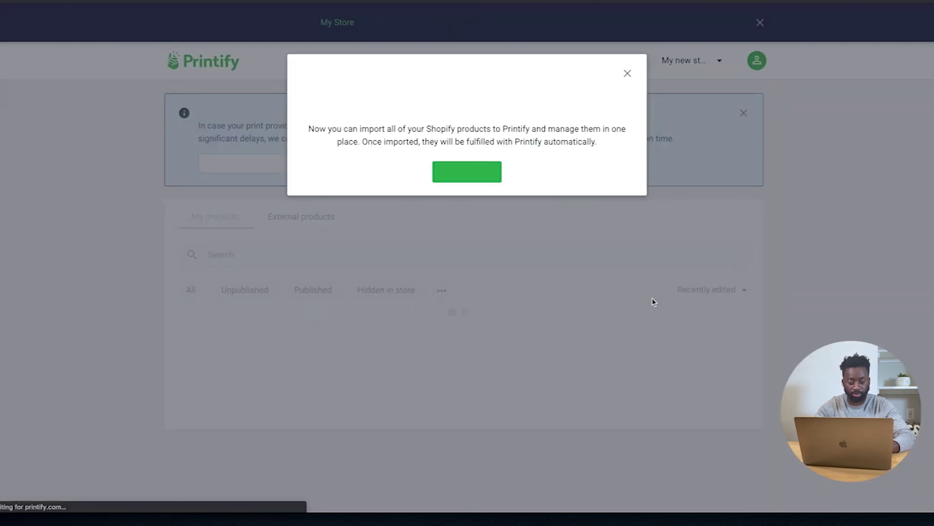
pyautogui.click(626, 75)
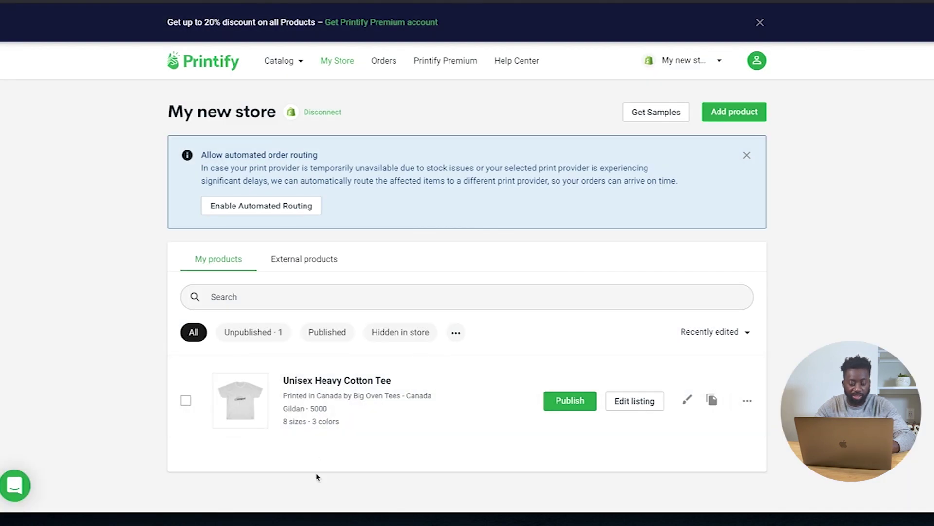
# Preview the tee's front and back, then publish it to Shopify and open its listing
pyautogui.click(241, 402)
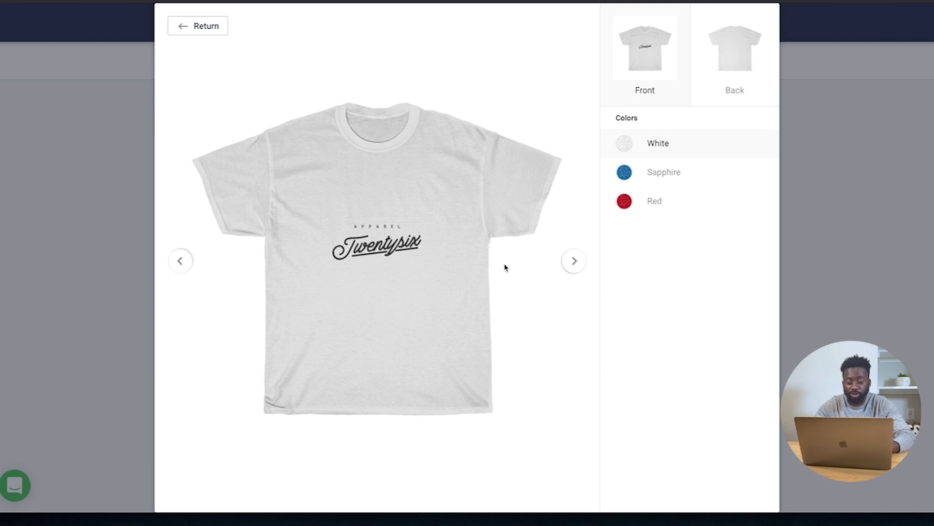
pyautogui.click(579, 267)
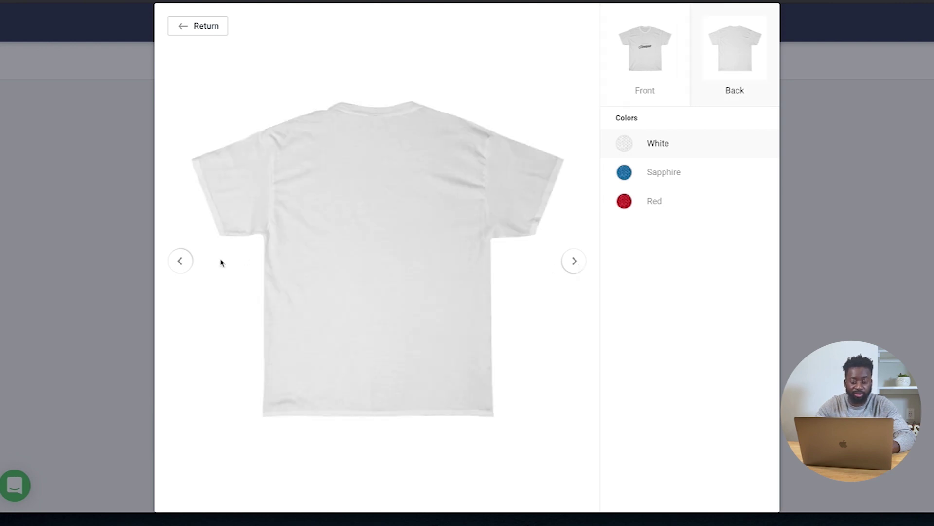
pyautogui.click(182, 262)
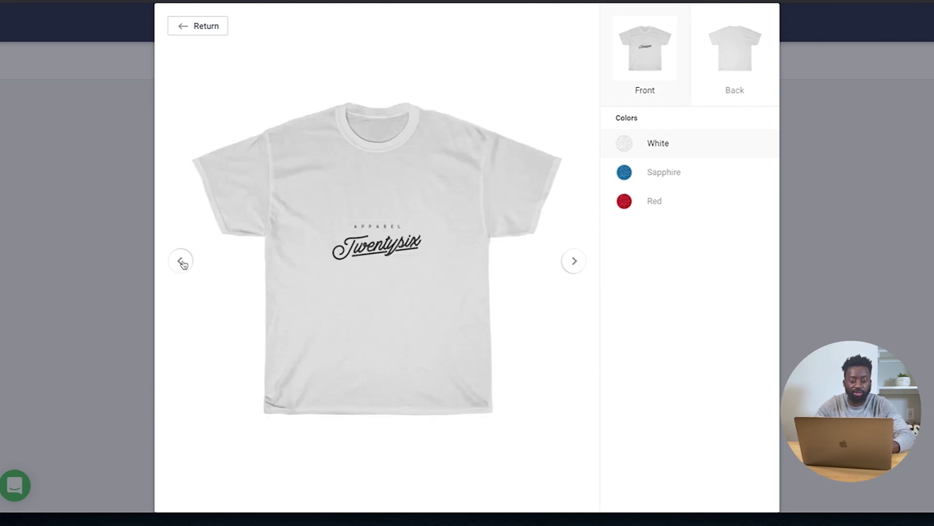
pyautogui.click(206, 29)
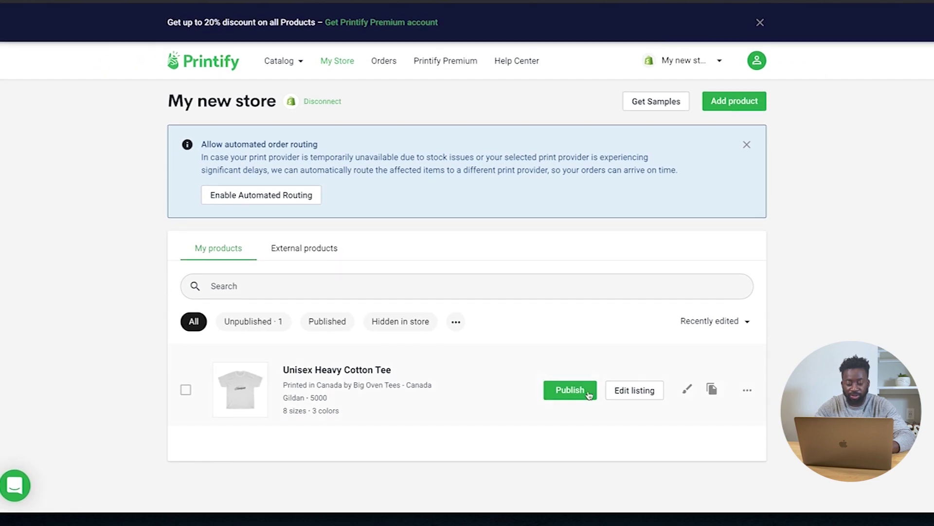
pyautogui.click(564, 395)
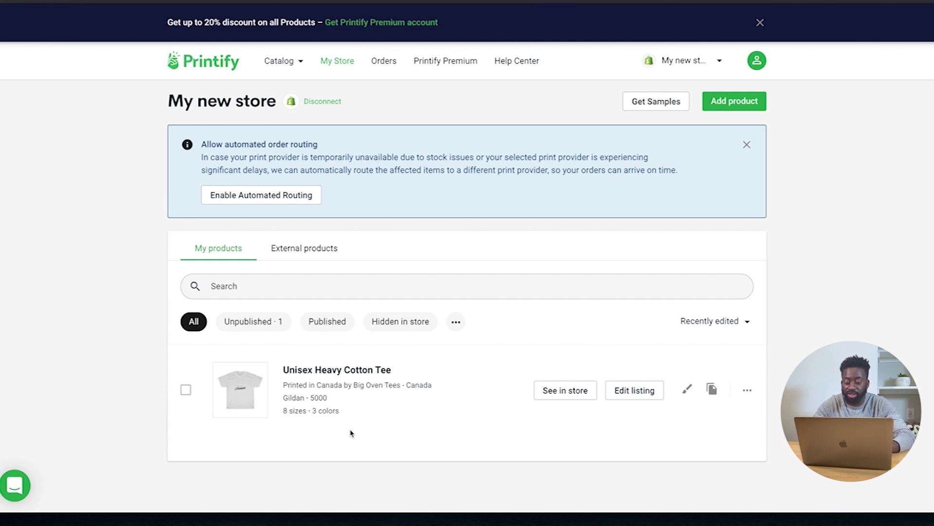
pyautogui.click(633, 391)
# Replace the listing title 'Unisex Heavy Cotton Tee' with 'The Twenty Six Design'
pyautogui.scroll(-2, 506, 334)
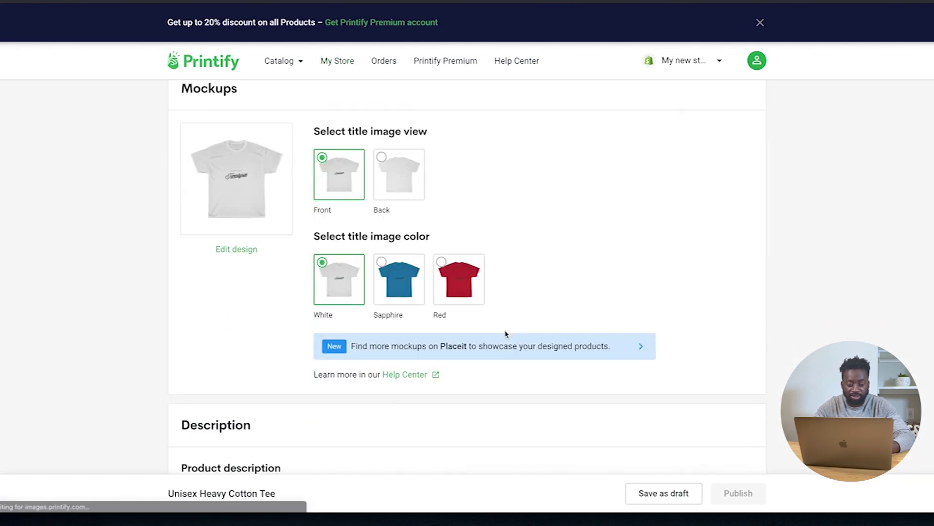
pyautogui.scroll(-5, 506, 334)
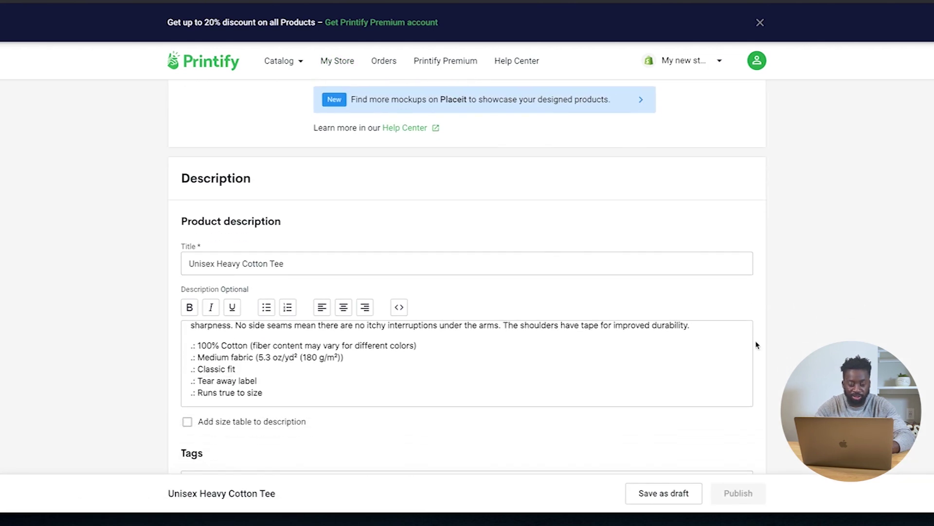
pyautogui.scroll(-2, 755, 344)
pyautogui.scroll(3, 424, 251)
pyautogui.scroll(-2, 261, 200)
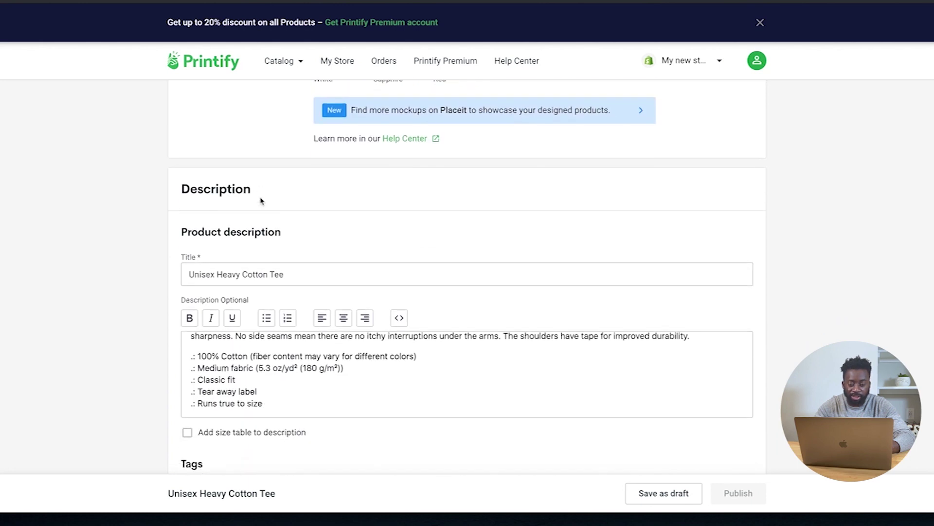
pyautogui.scroll(1, 299, 255)
pyautogui.scroll(3, 298, 245)
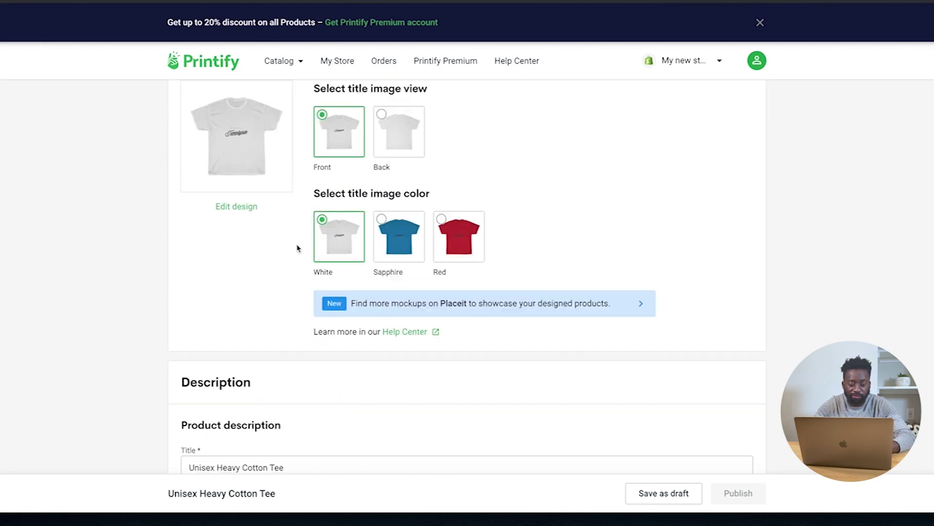
pyautogui.scroll(-3, 302, 262)
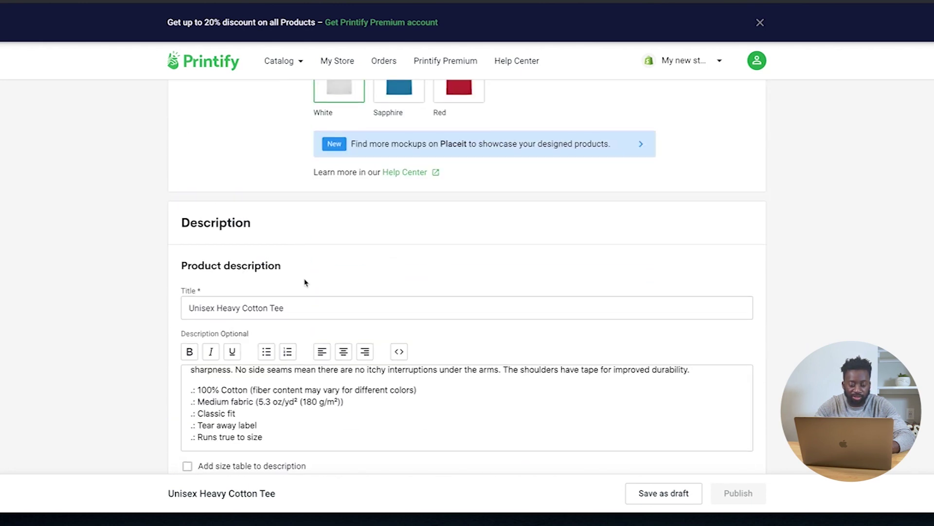
pyautogui.tripleClick(297, 308)
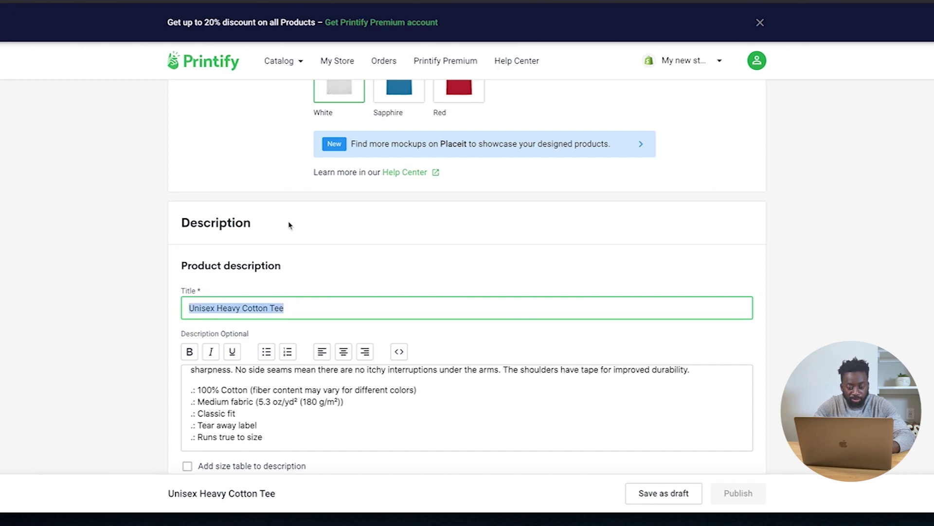
pyautogui.scroll(5, 289, 225)
pyautogui.scroll(-6, 288, 224)
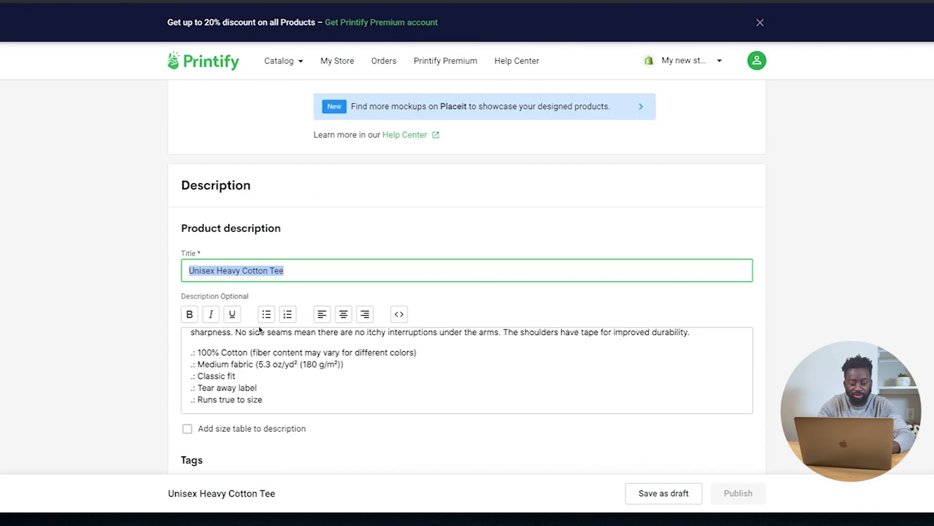
pyautogui.write('The Twenr')
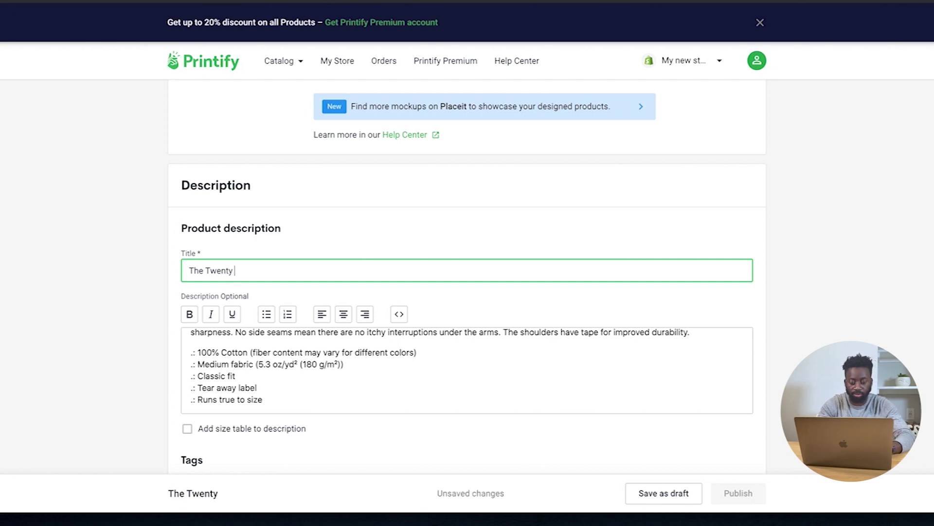
pyautogui.write('y Six C')
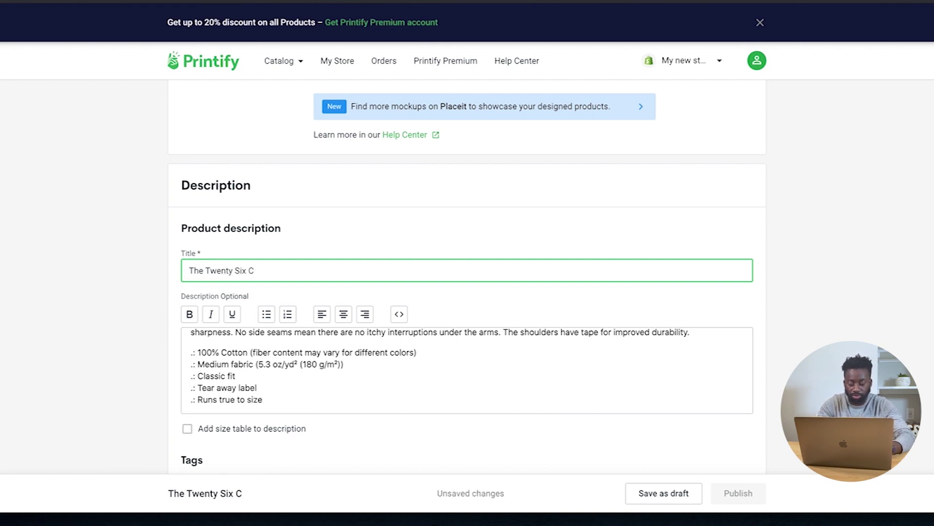
pyautogui.write('oDesign')
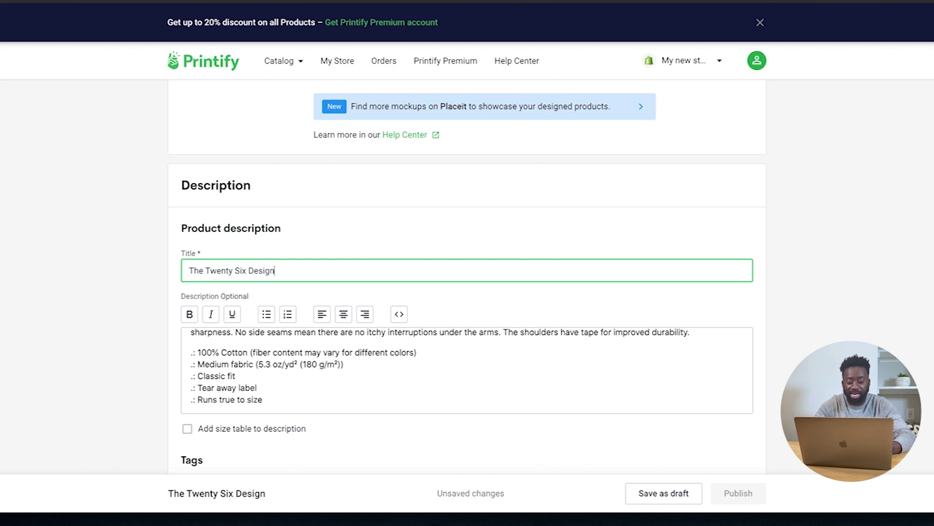
pyautogui.scroll(-2, 141, 369)
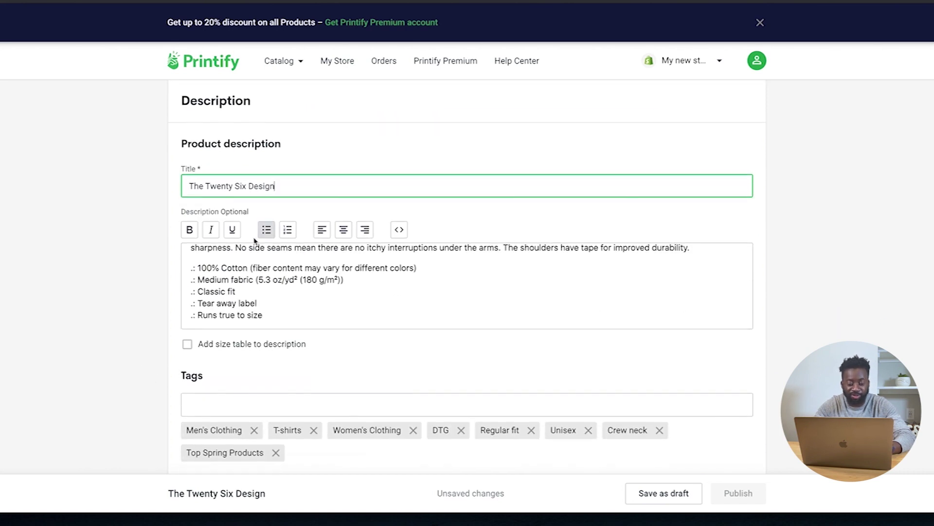
pyautogui.scroll(2, 227, 274)
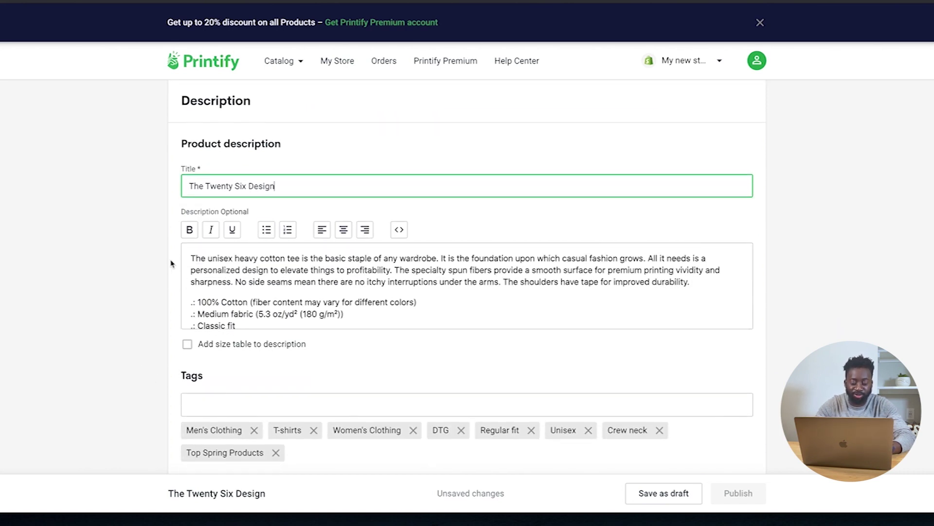
pyautogui.scroll(-2, 250, 280)
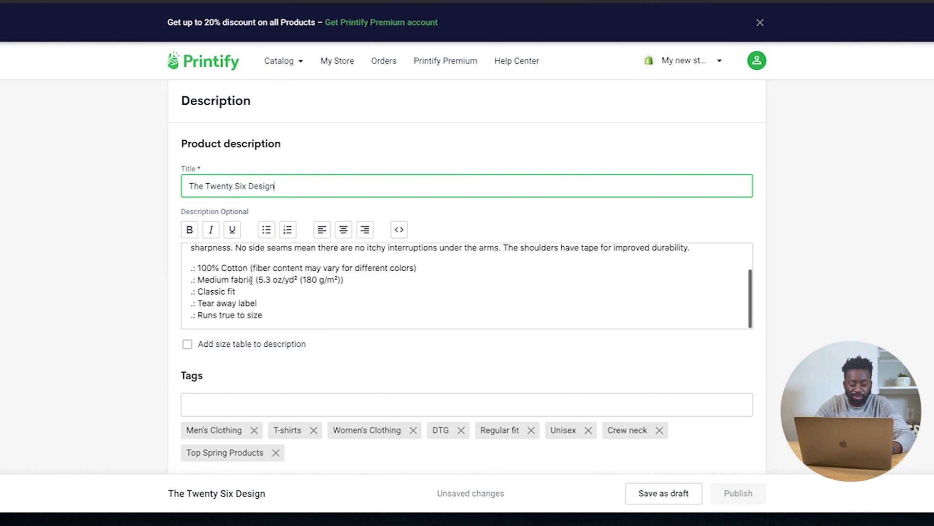
pyautogui.scroll(-1, 155, 346)
pyautogui.scroll(3, 271, 229)
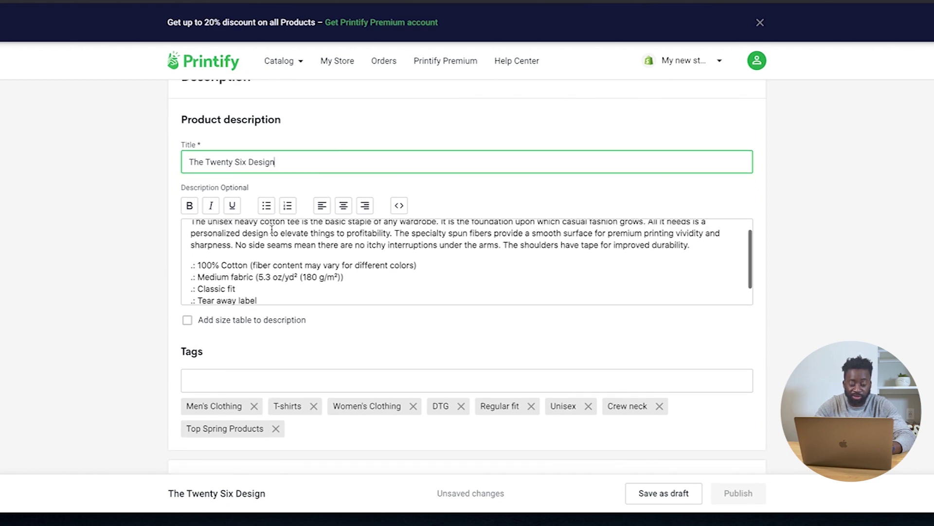
pyautogui.scroll(-3, 258, 269)
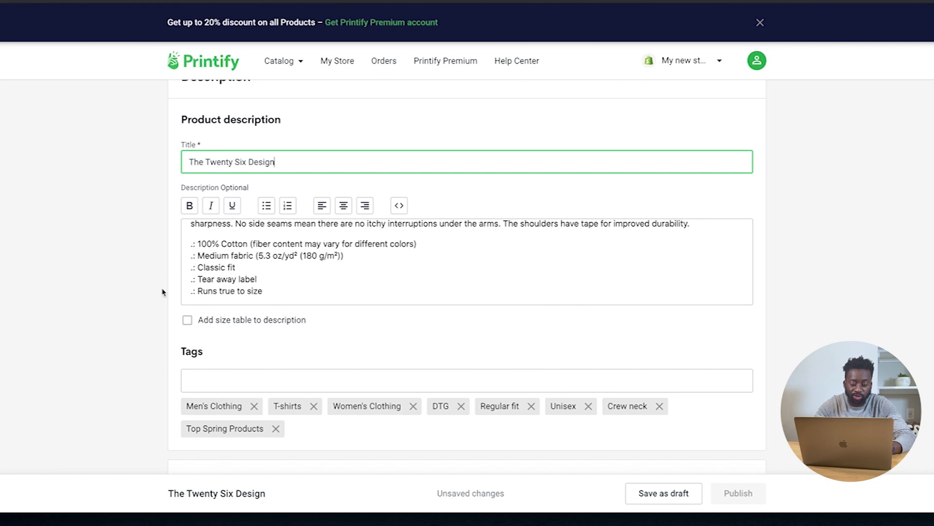
pyautogui.scroll(2, 219, 267)
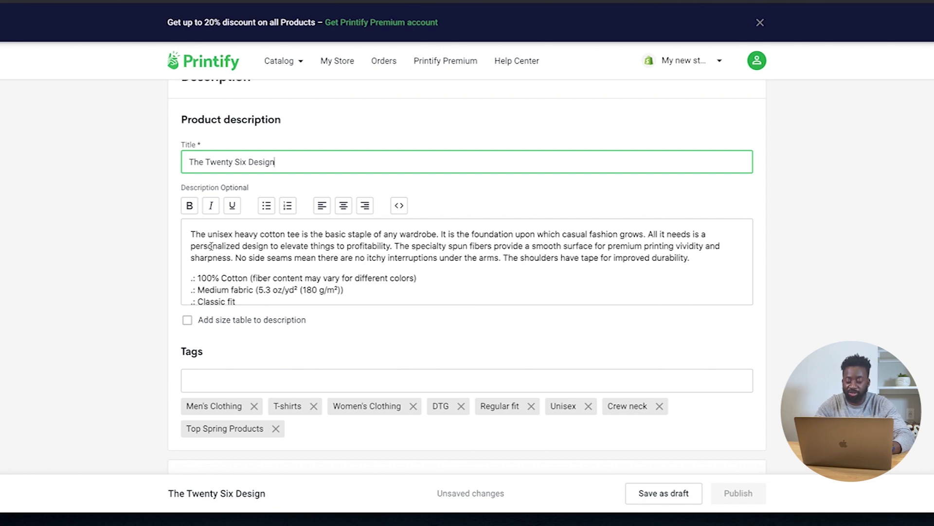
pyautogui.scroll(-1, 178, 322)
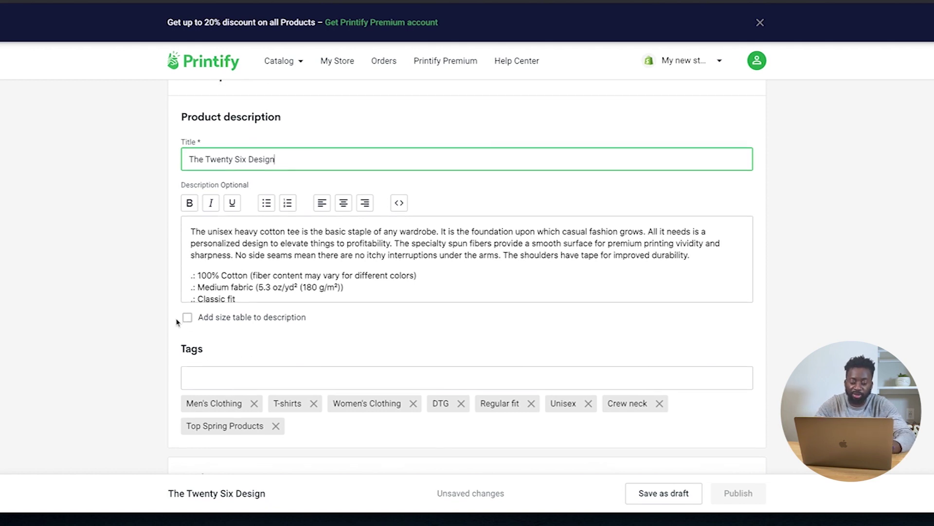
# Tick Select all in the Pricing table so all 22 tee variants are selected
pyautogui.scroll(-8, 178, 322)
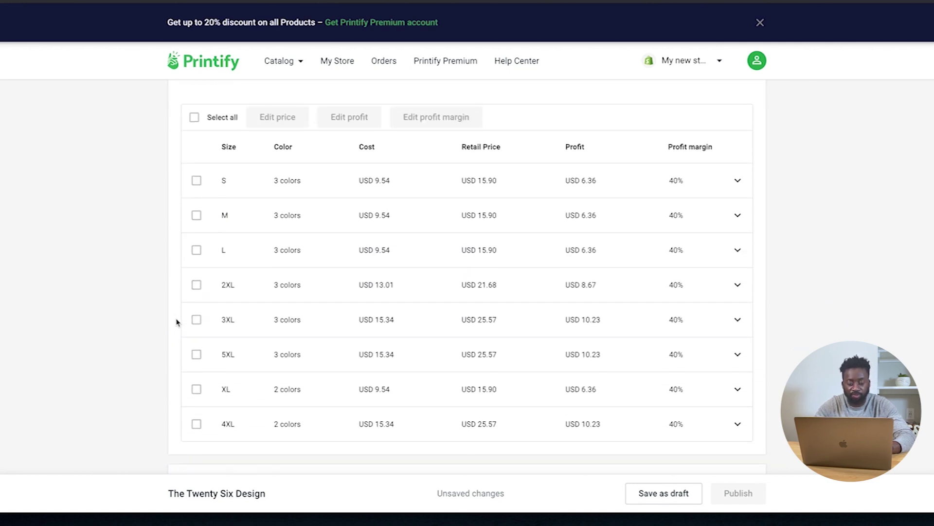
pyautogui.scroll(1, 179, 316)
pyautogui.click(194, 129)
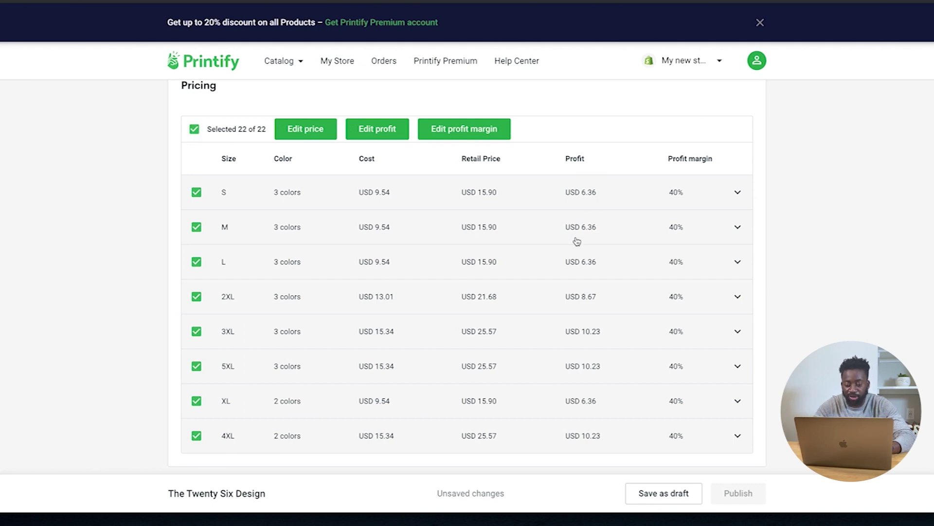
pyautogui.scroll(-1, 567, 378)
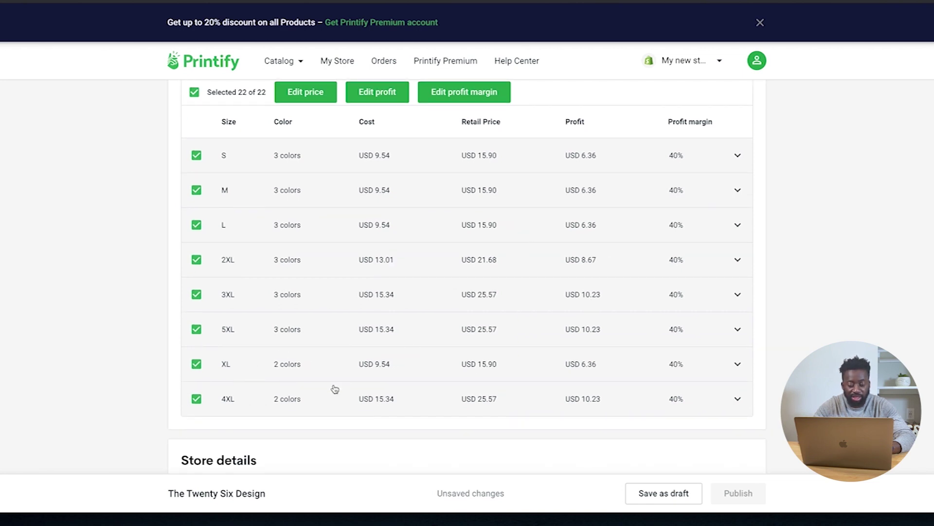
pyautogui.scroll(1, 245, 372)
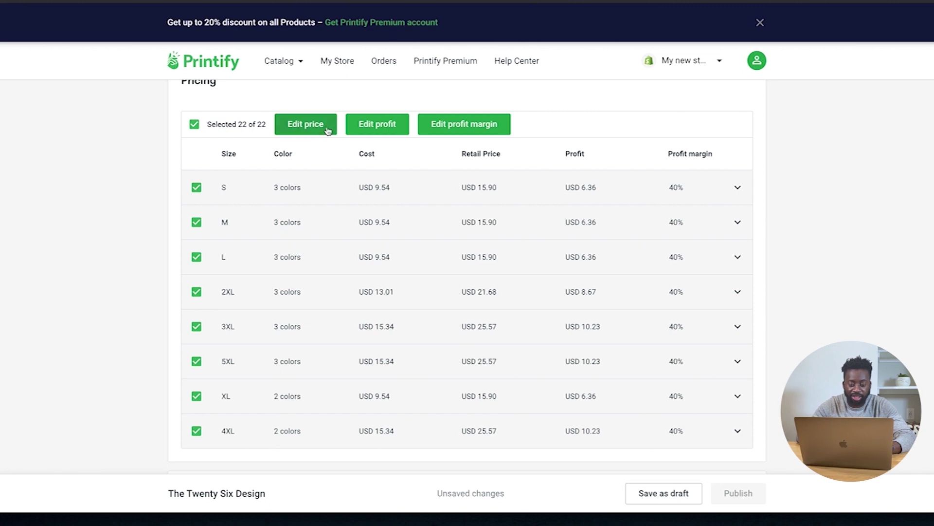
pyautogui.scroll(2, 370, 185)
pyautogui.scroll(-1, 388, 217)
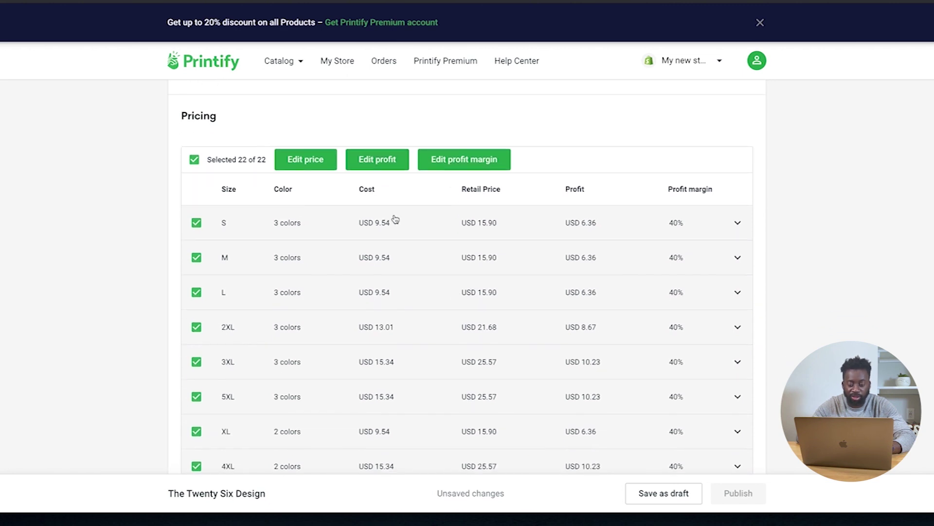
# Set every t-shirt variant's retail price to USD 15.00
pyautogui.click(462, 166)
pyautogui.click(589, 195)
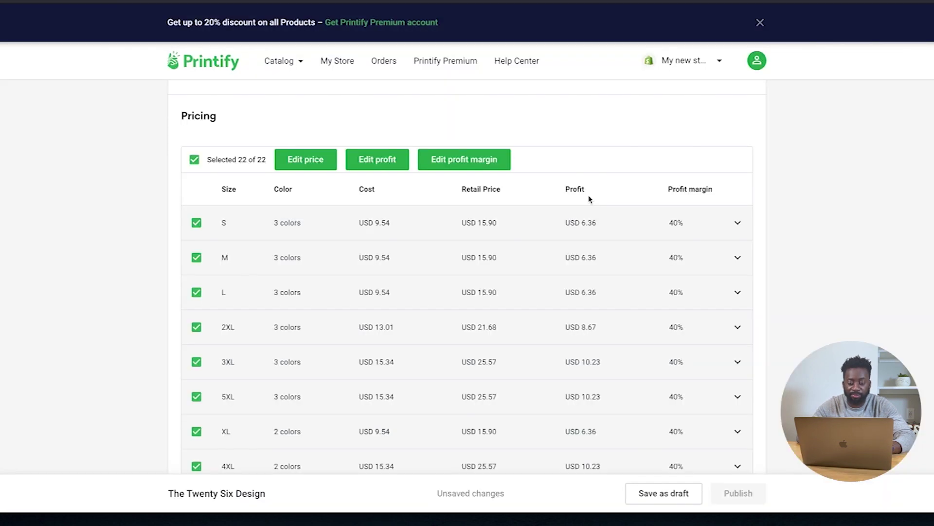
pyautogui.click(383, 161)
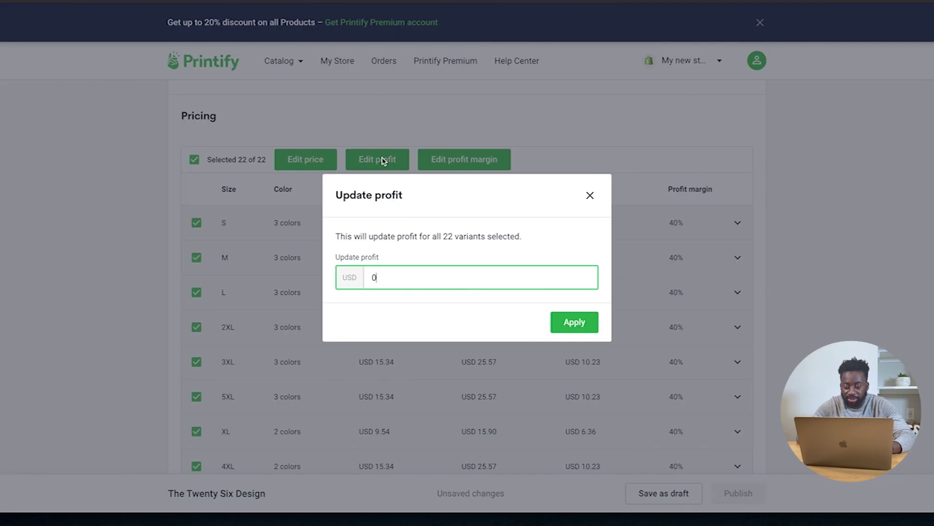
pyautogui.click(590, 195)
pyautogui.click(326, 160)
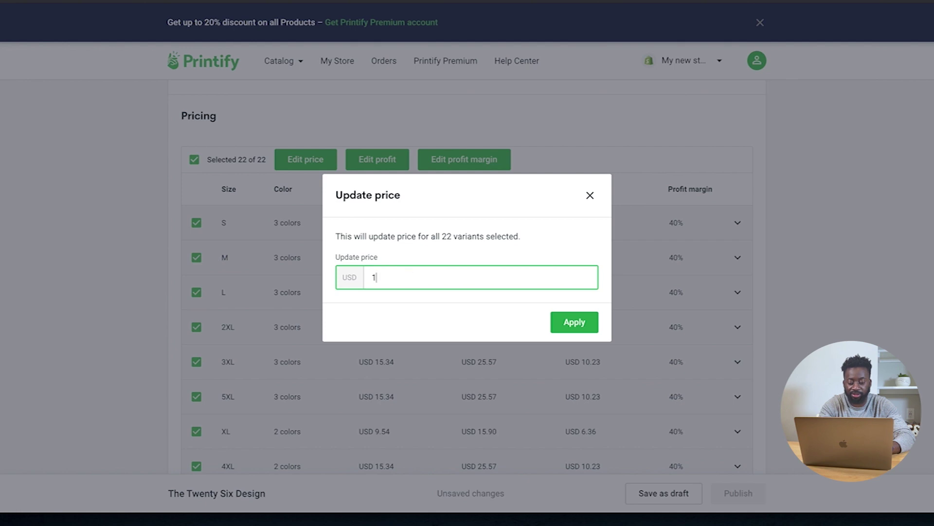
pyautogui.click(568, 318)
# Stop offering the 4XL, 5XL, 3XL and 2XL sizes
pyautogui.scroll(-3, 327, 360)
pyautogui.scroll(-1, 241, 358)
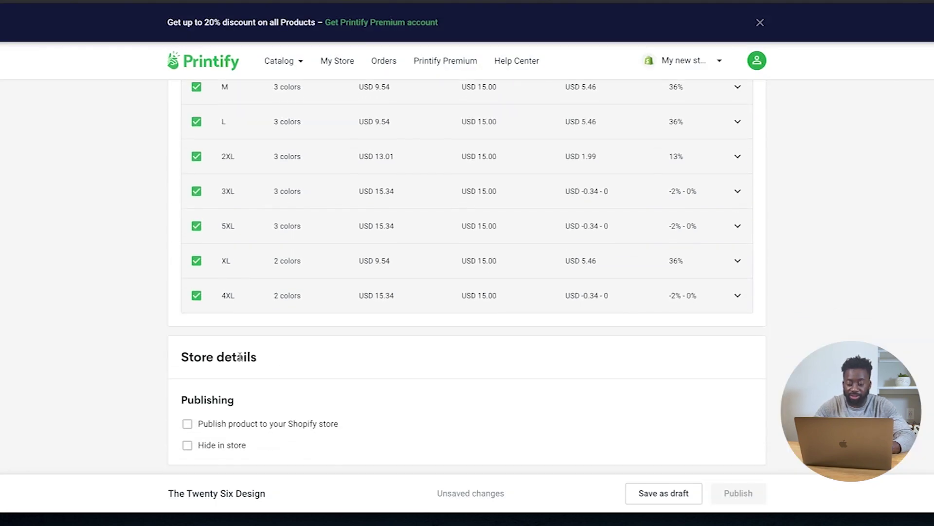
pyautogui.scroll(1, 240, 356)
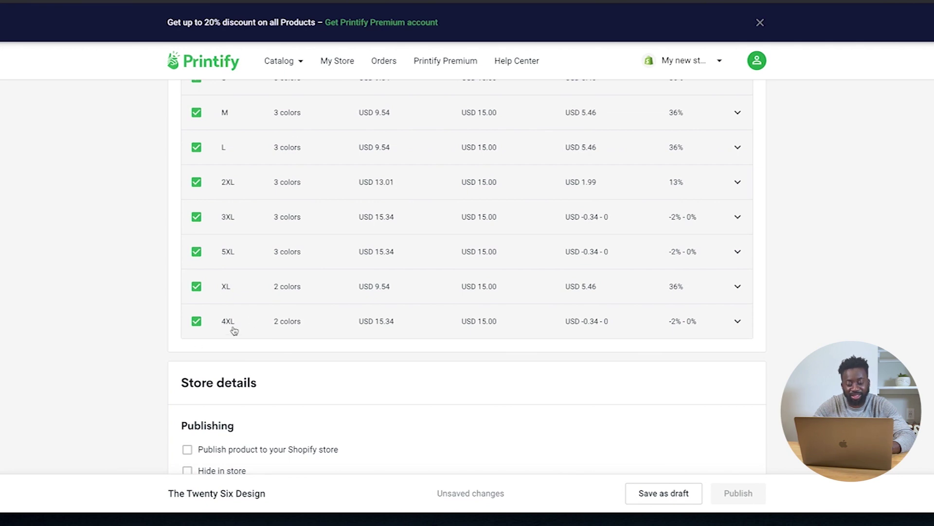
pyautogui.scroll(1, 272, 312)
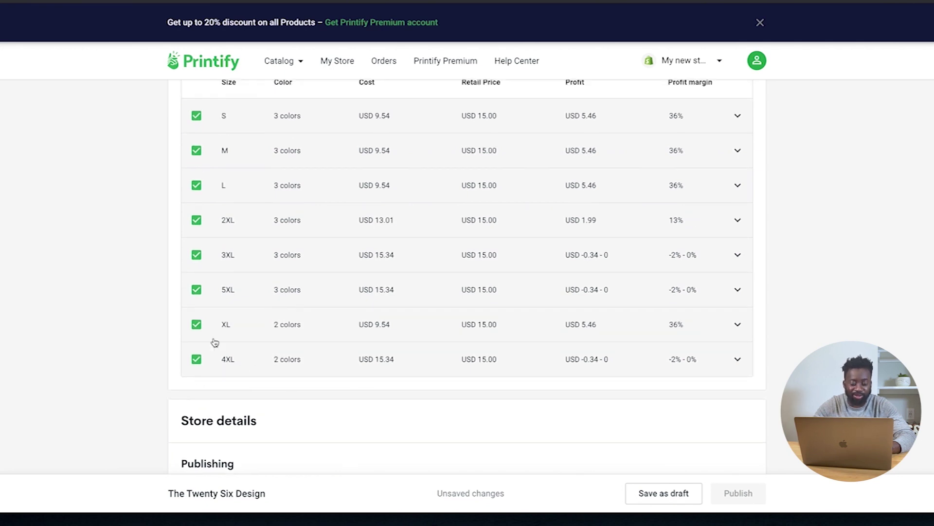
pyautogui.click(196, 359)
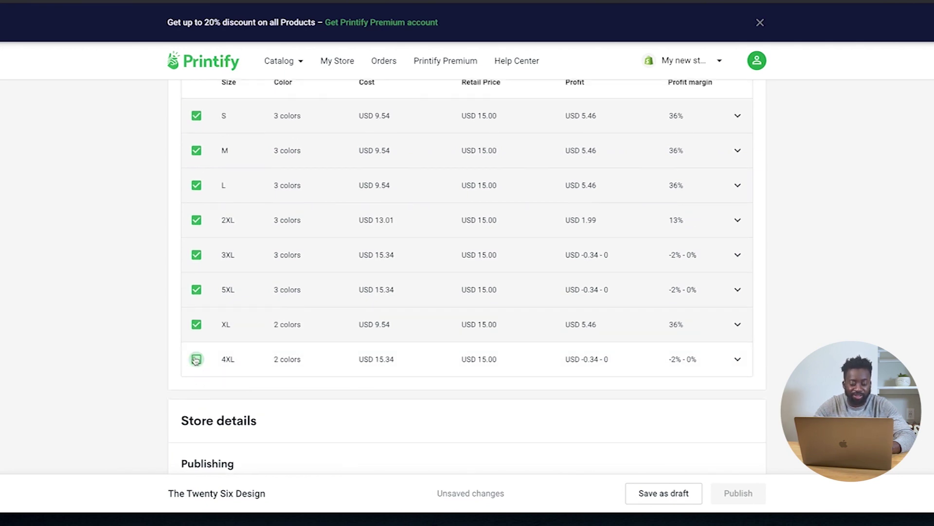
pyautogui.click(196, 291)
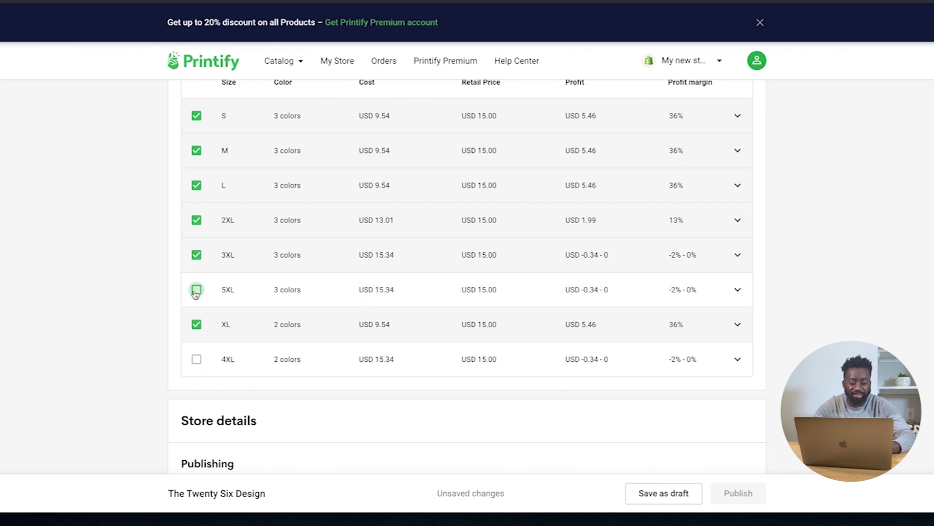
pyautogui.click(196, 255)
pyautogui.click(196, 220)
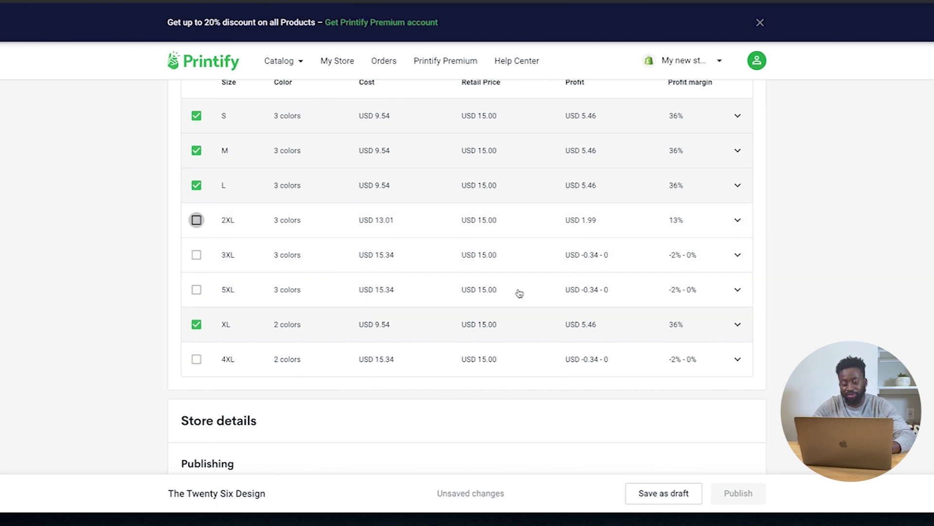
pyautogui.scroll(1, 520, 297)
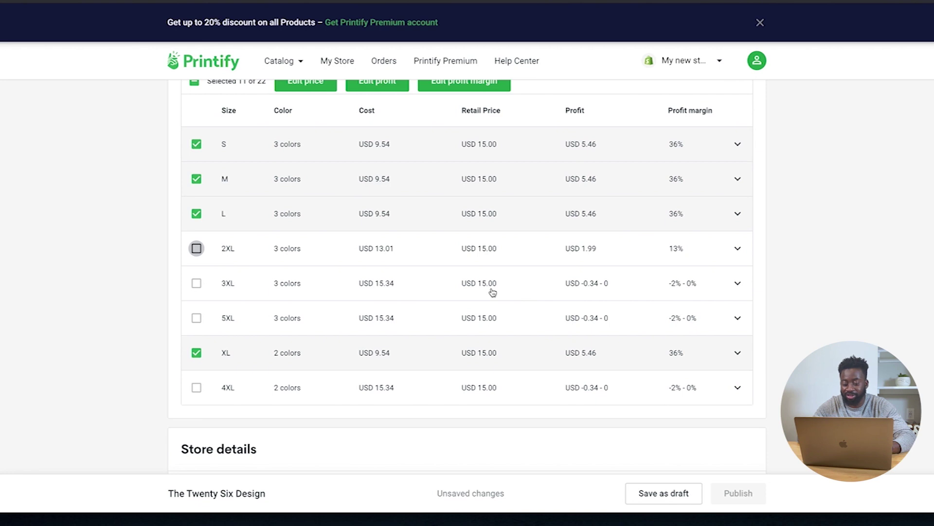
pyautogui.scroll(1, 493, 292)
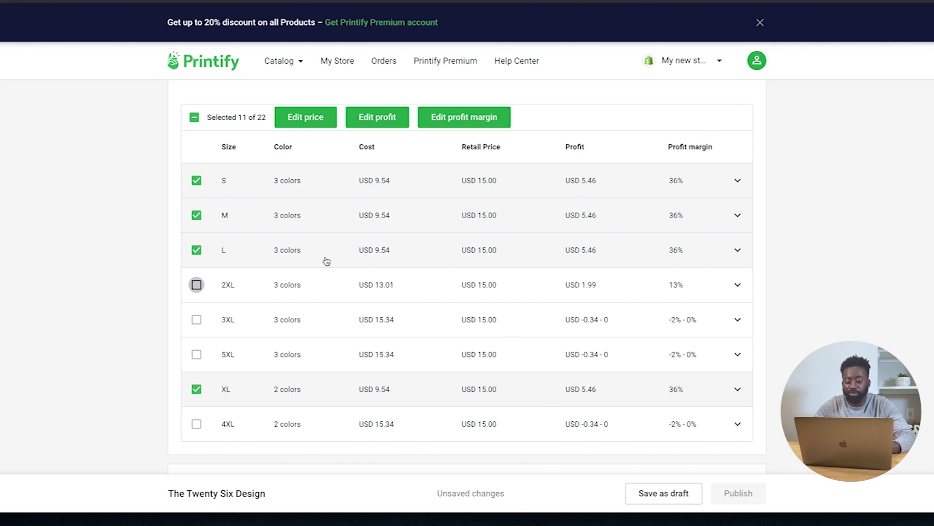
# Re-enable the 2XL size in Red, Sapphire and White
pyautogui.click(233, 289)
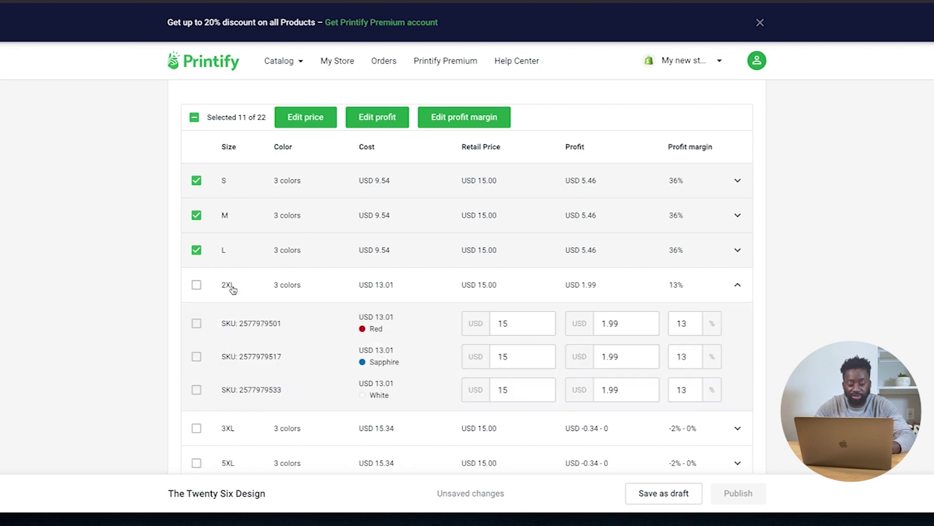
pyautogui.click(198, 291)
pyautogui.click(208, 293)
pyautogui.click(196, 285)
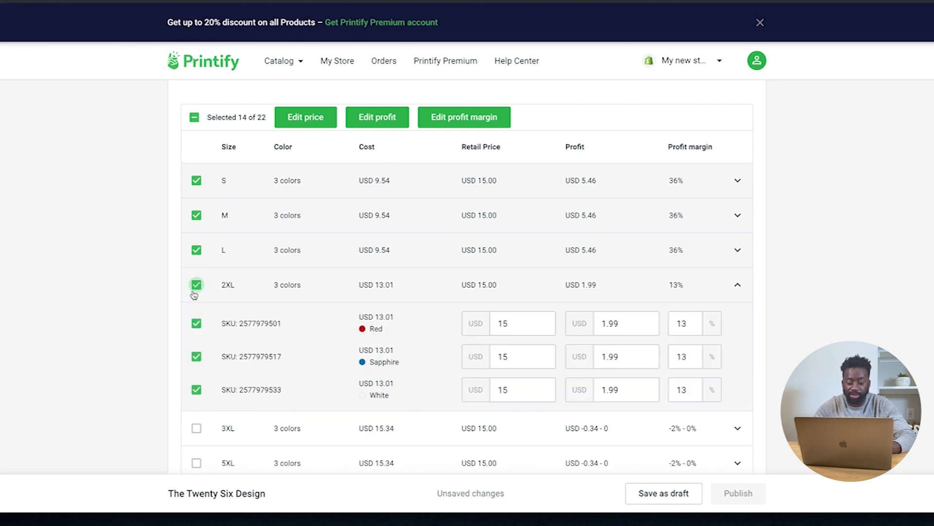
pyautogui.scroll(-2, 379, 292)
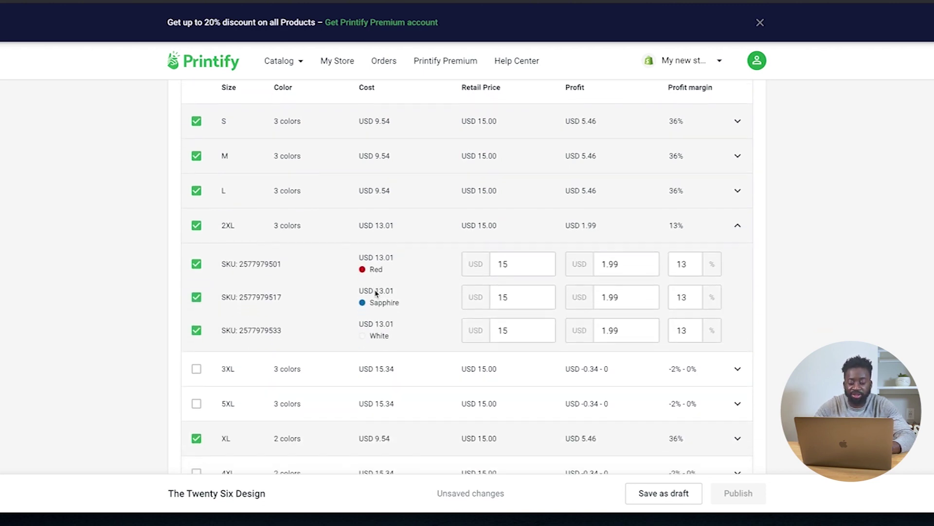
pyautogui.scroll(-4, 344, 348)
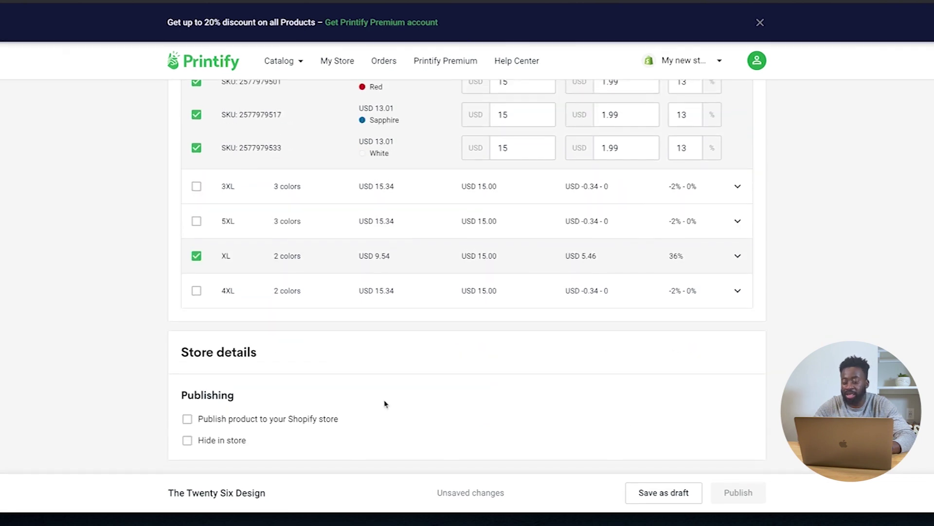
pyautogui.scroll(1, 385, 404)
pyautogui.scroll(-1, 385, 403)
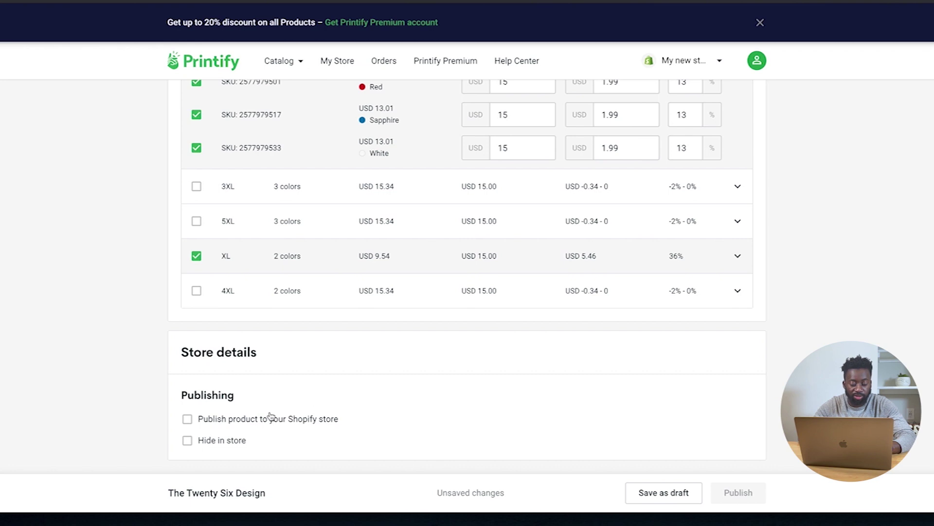
# Turn on Shopify publishing, pick the Home page collection, and publish The Twenty Six Design
pyautogui.click(245, 421)
pyautogui.scroll(-4, 246, 425)
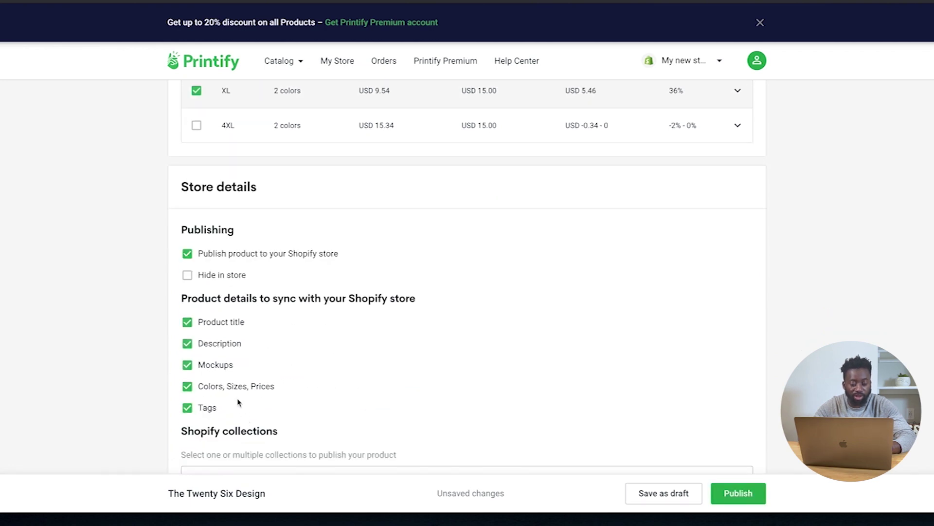
pyautogui.scroll(-1, 246, 352)
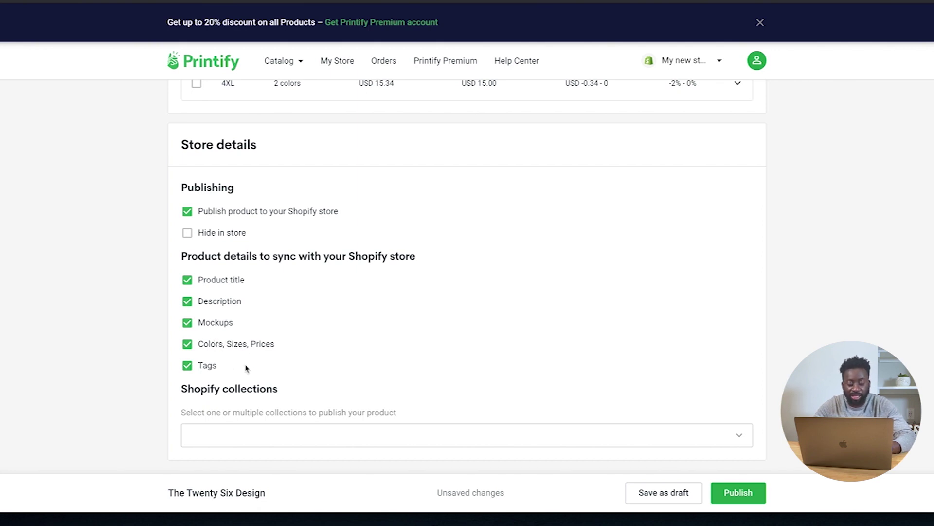
pyautogui.click(268, 437)
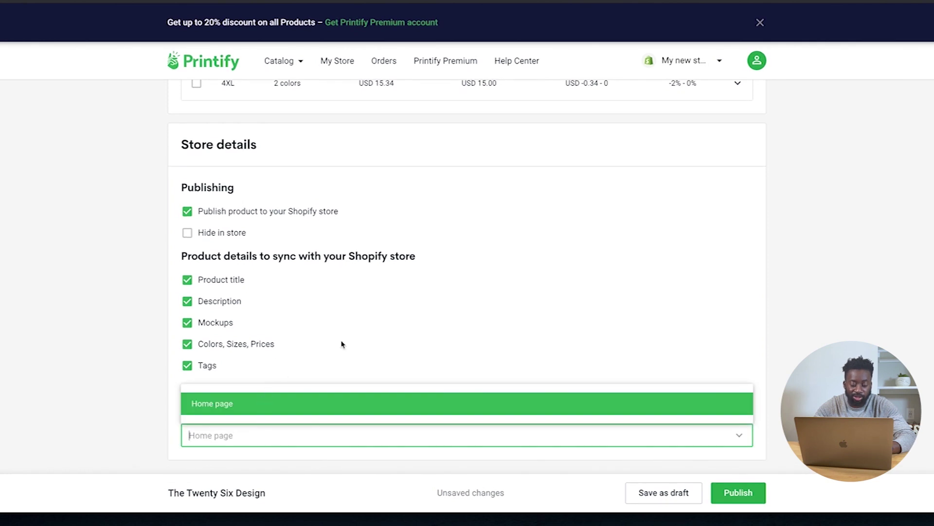
pyautogui.click(365, 370)
pyautogui.click(280, 424)
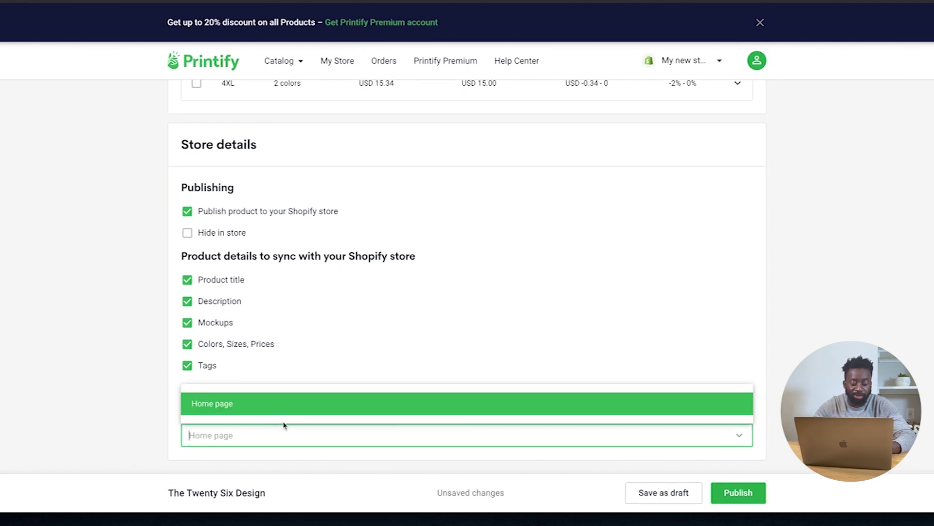
pyautogui.click(251, 404)
pyautogui.scroll(-1, 339, 424)
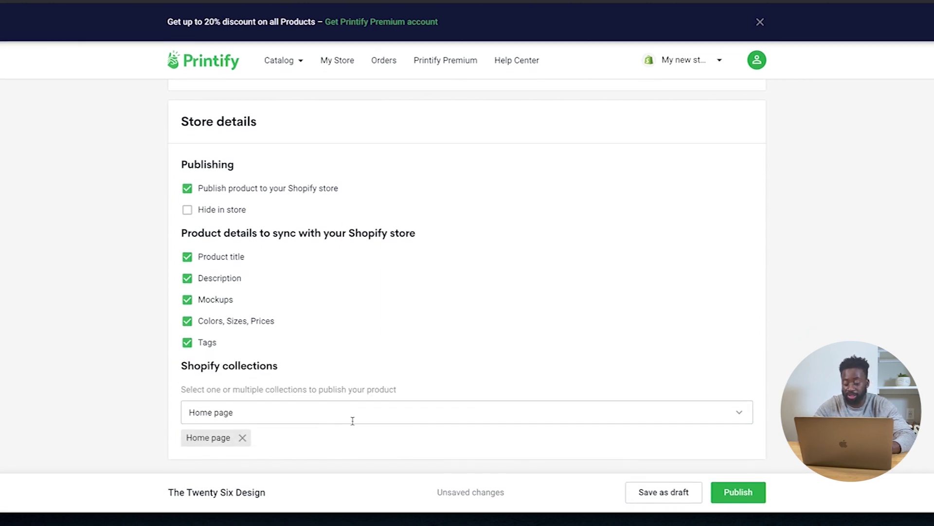
pyautogui.click(738, 493)
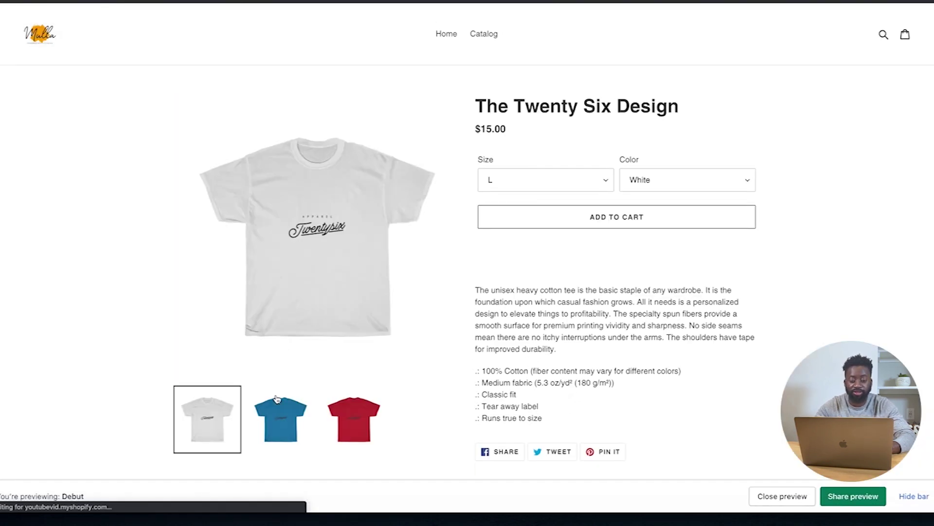
# Preview the t-shirt in blue and red, then browse the store's Home and Catalog pages
pyautogui.click(278, 408)
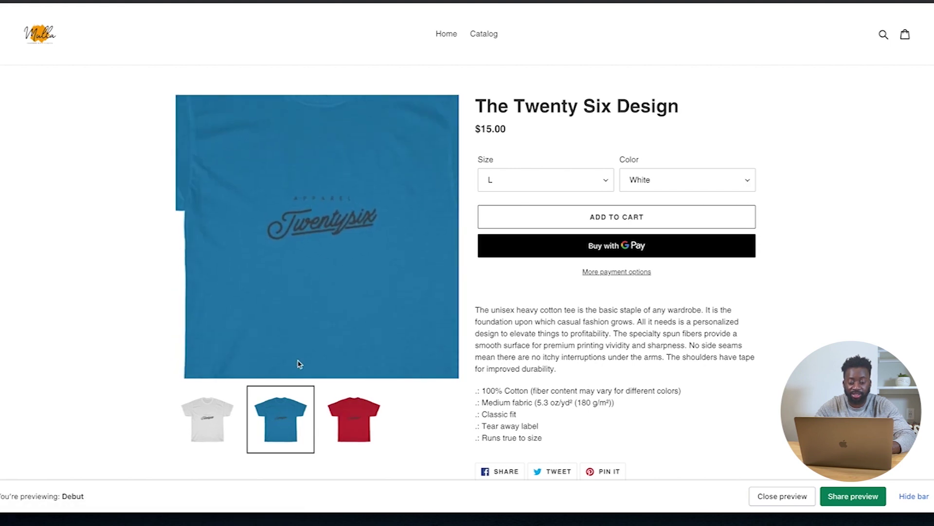
pyautogui.click(336, 430)
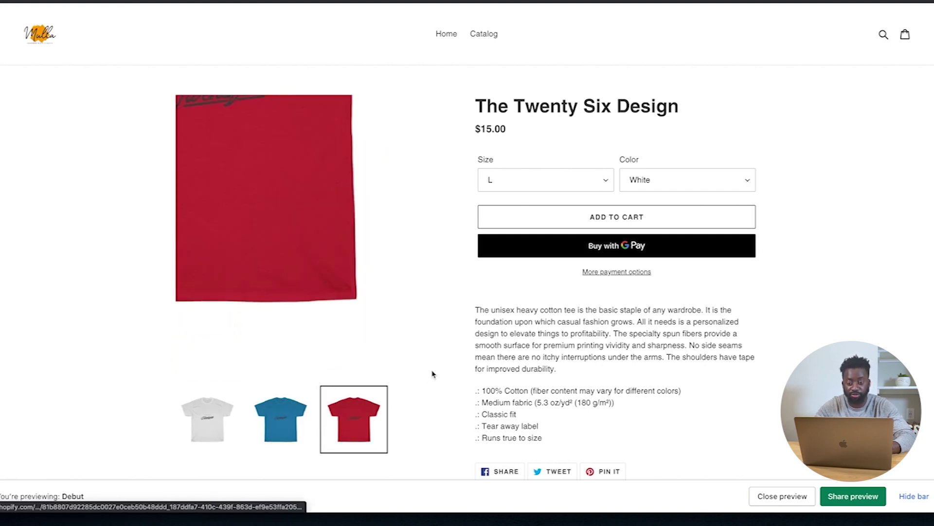
pyautogui.click(441, 36)
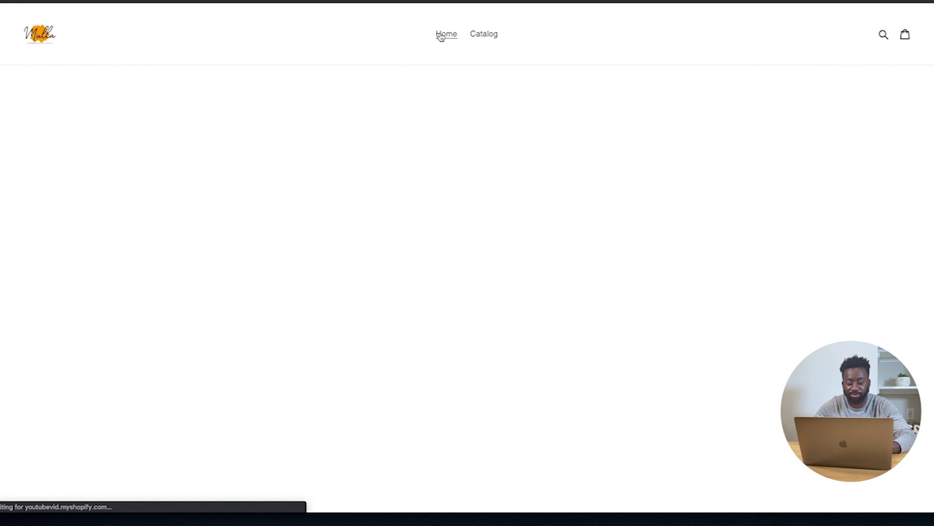
pyautogui.scroll(-15, 436, 289)
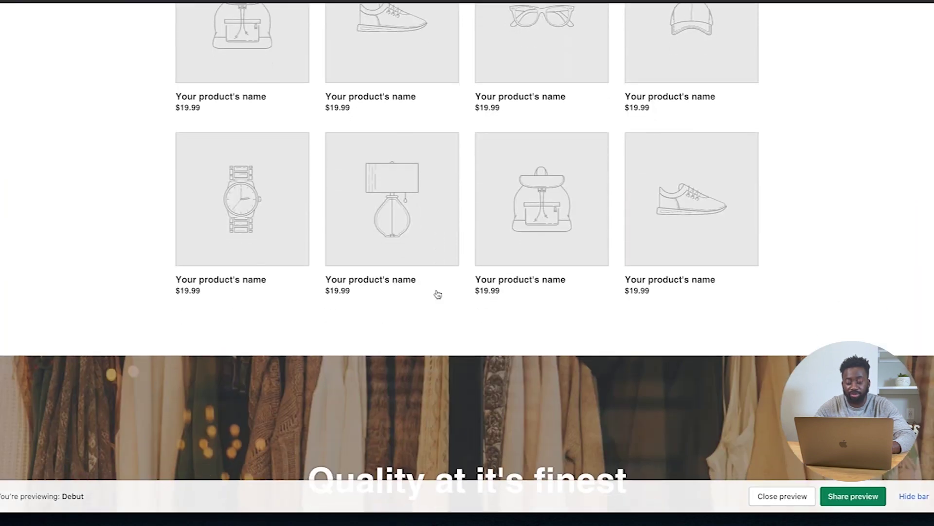
pyautogui.scroll(14, 438, 294)
pyautogui.scroll(-10, 438, 295)
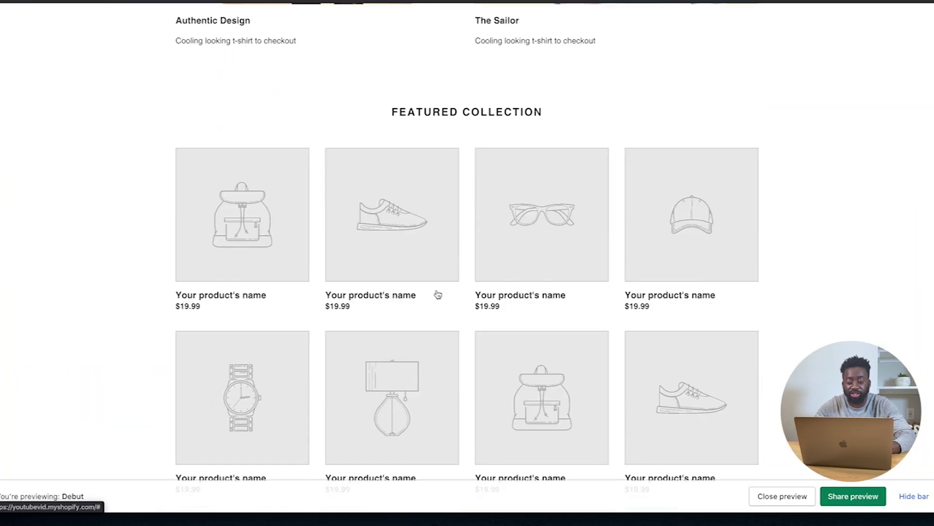
pyautogui.scroll(-5, 438, 294)
pyautogui.scroll(20, 438, 294)
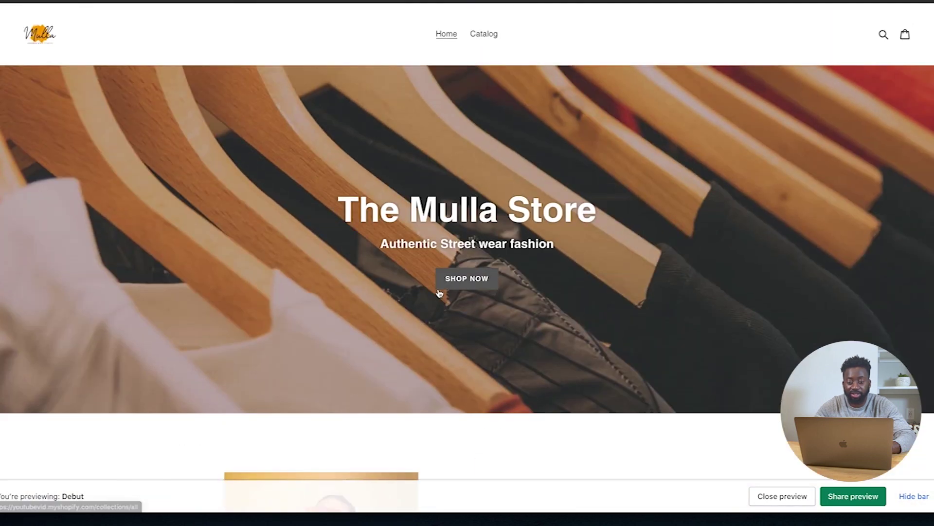
pyautogui.click(489, 36)
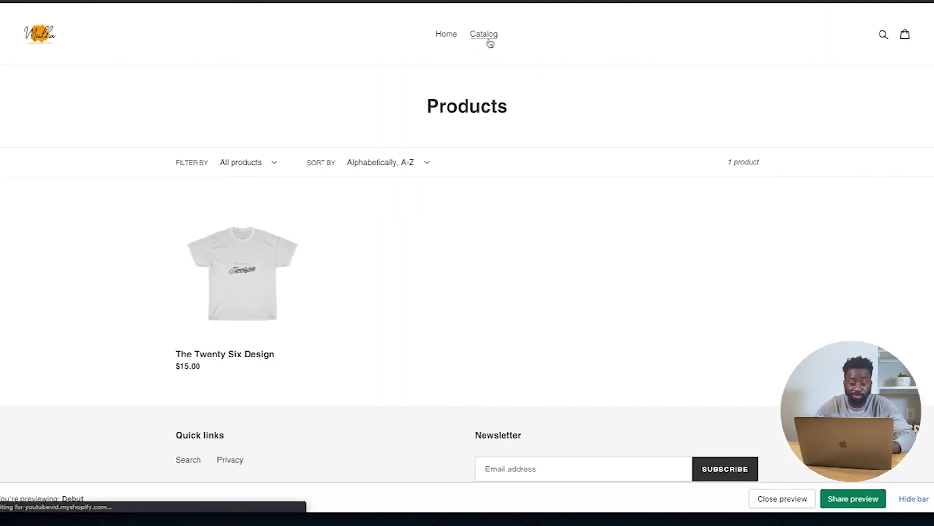
pyautogui.click(446, 35)
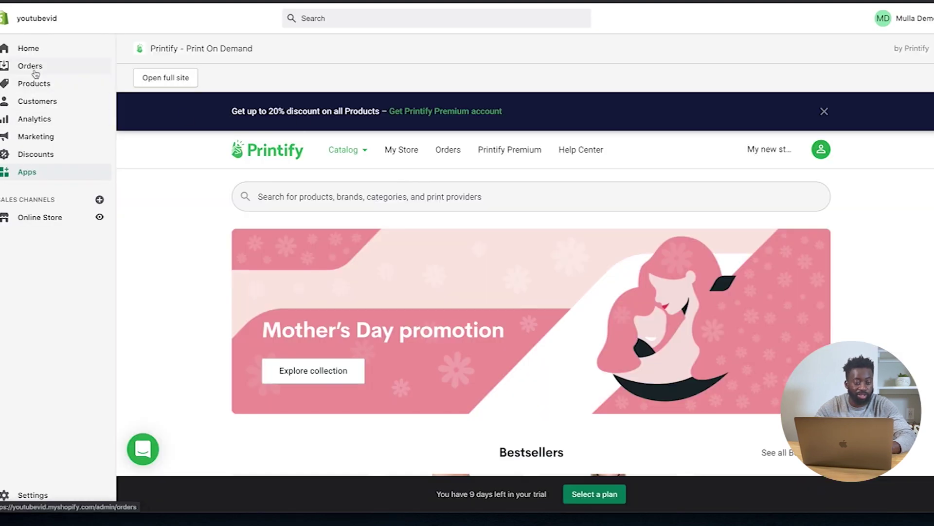
# Check the Home page collection contains The Twenty Six Design, then customize the Debut theme
pyautogui.click(29, 48)
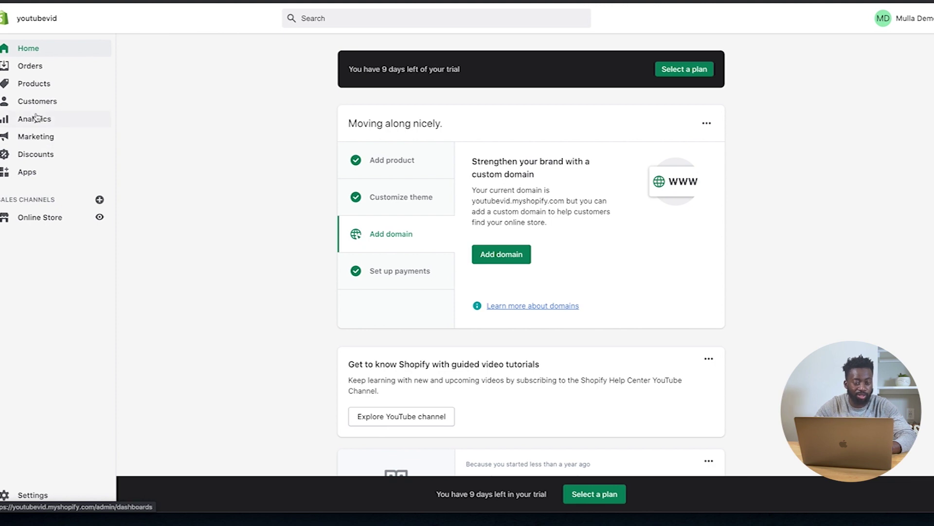
pyautogui.click(42, 88)
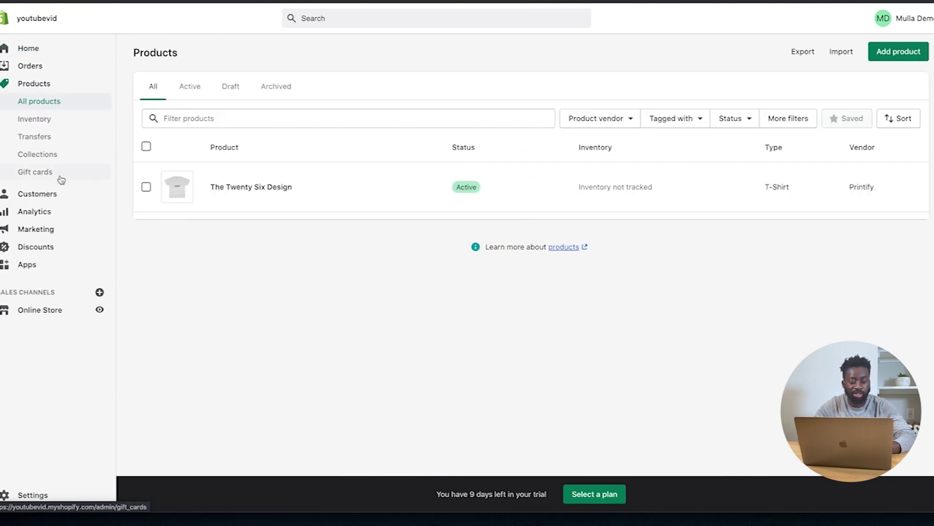
pyautogui.click(41, 151)
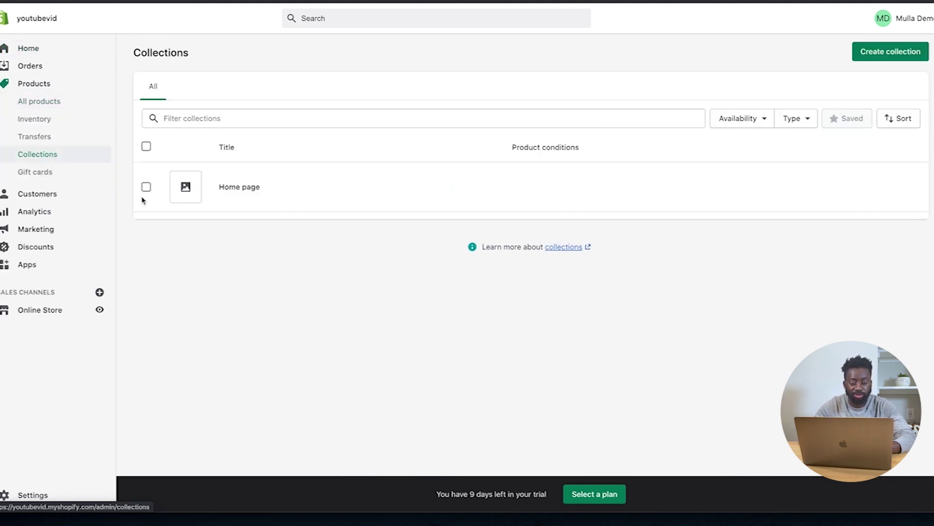
pyautogui.click(237, 190)
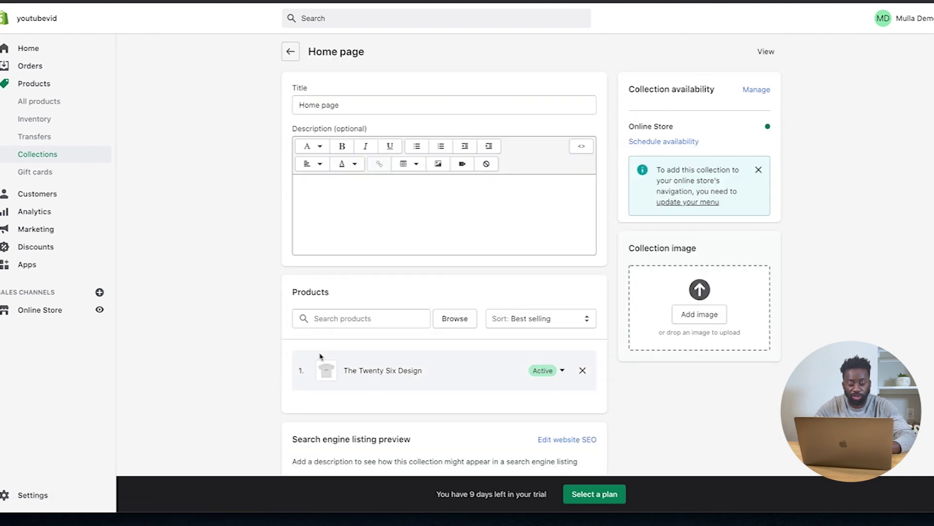
pyautogui.scroll(-1, 373, 360)
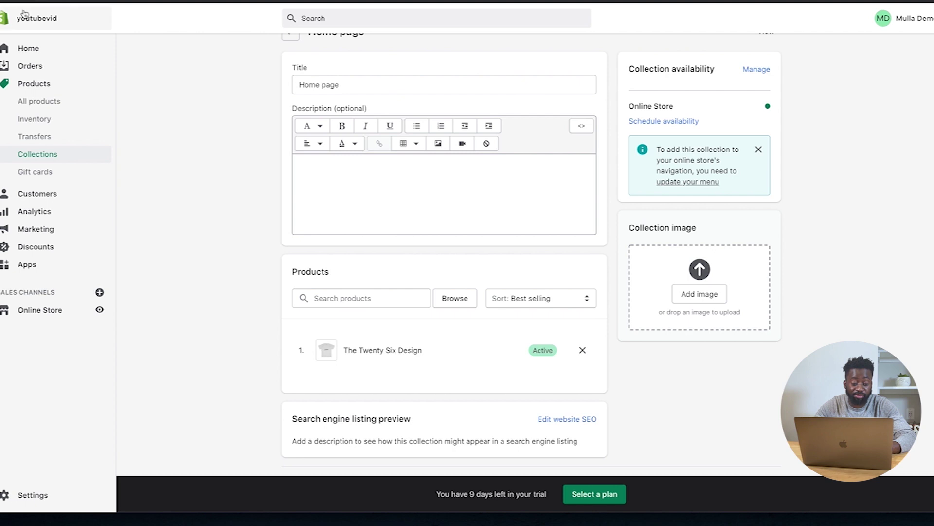
pyautogui.click(33, 315)
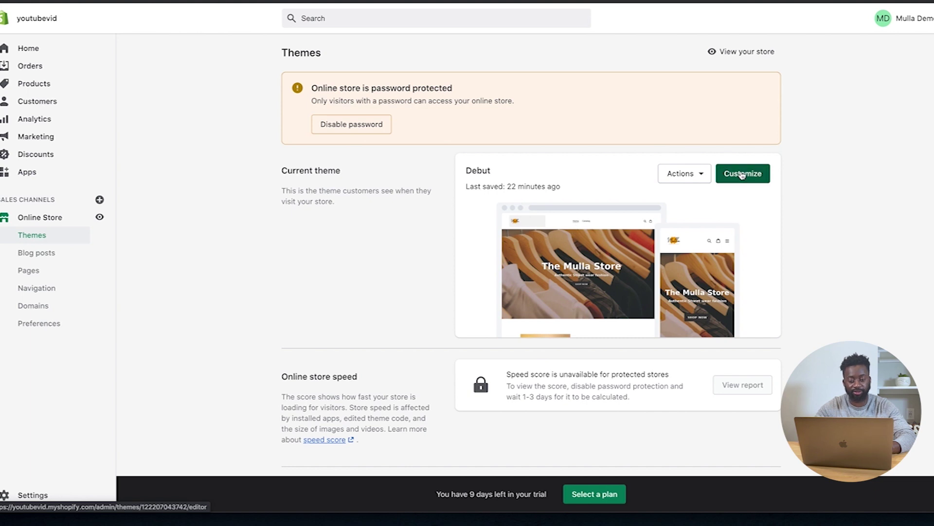
pyautogui.click(740, 173)
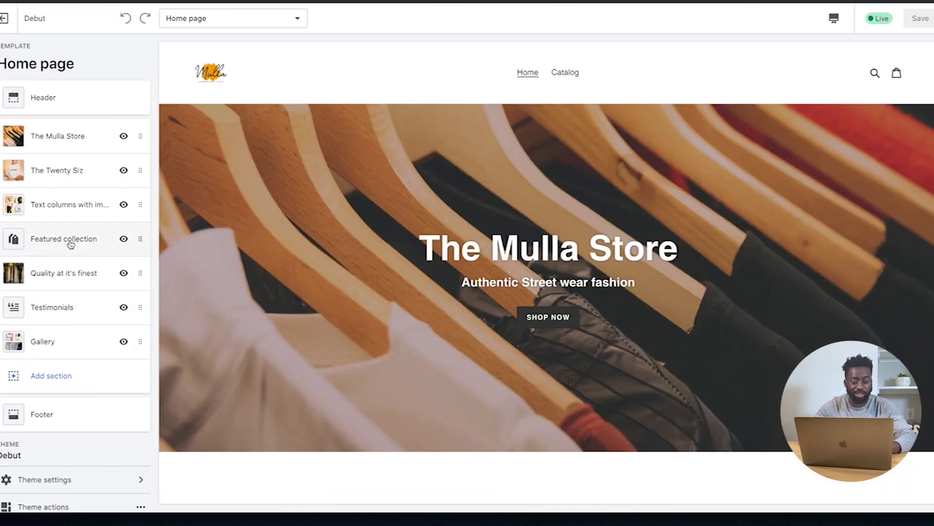
# Set the Featured collection section to display the Home page collection
pyautogui.click(71, 240)
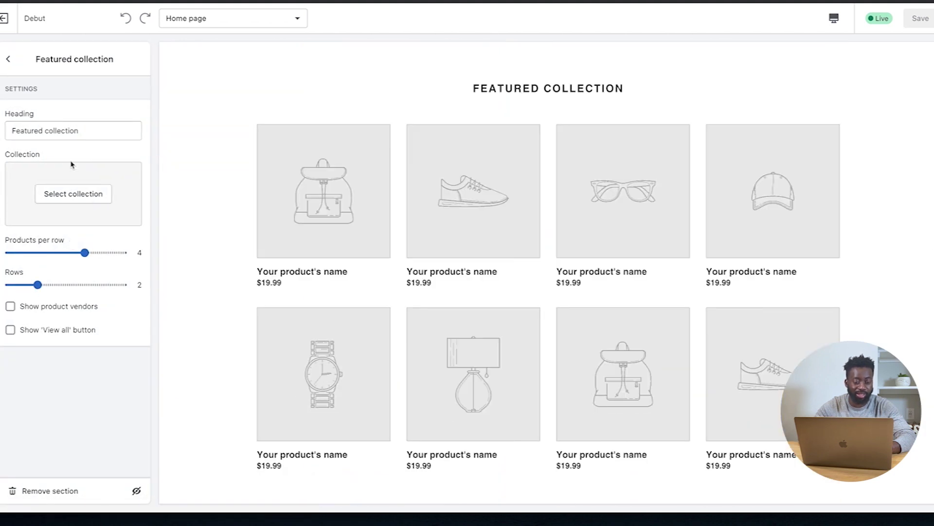
pyautogui.click(84, 197)
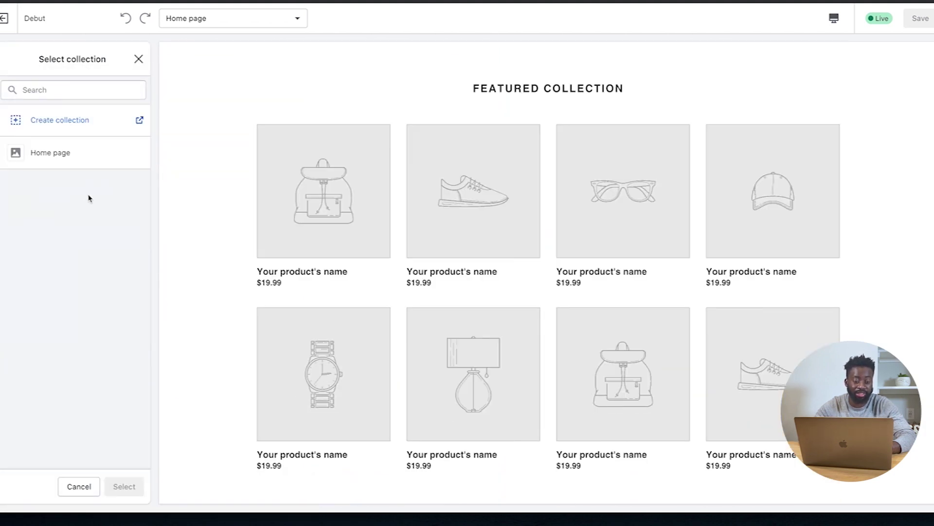
pyautogui.click(66, 159)
pyautogui.click(61, 159)
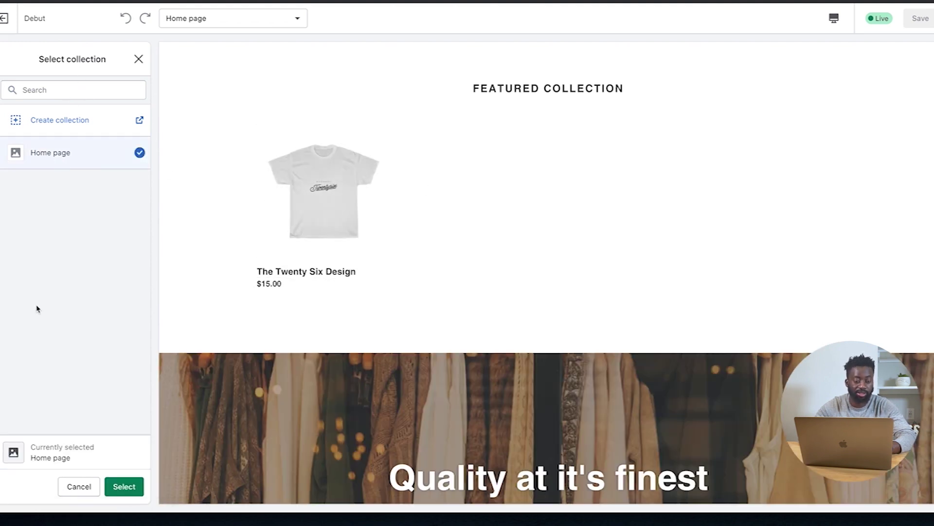
pyautogui.click(129, 489)
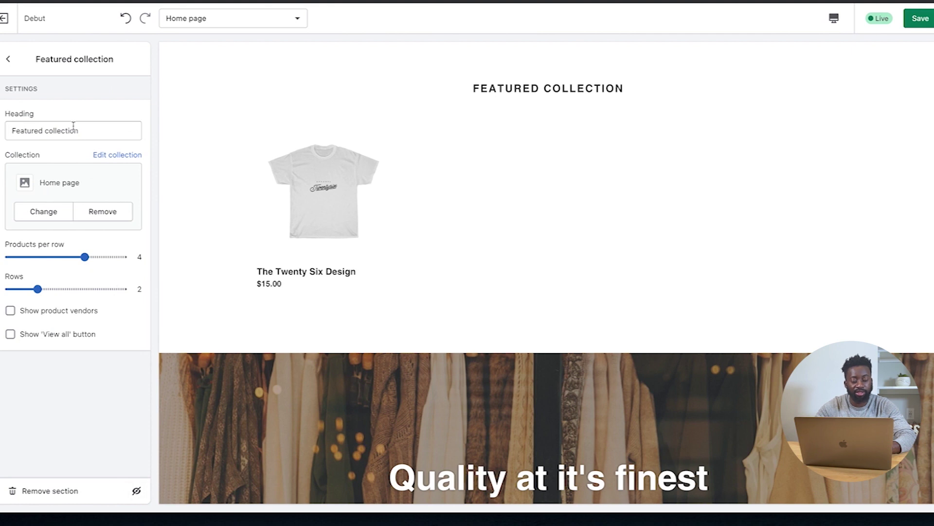
# Change the section heading to 'Designer Fav's collection' and save the home page
pyautogui.moveTo(12, 130); pyautogui.dragTo(78, 132)
pyautogui.doubleClick(28, 132)
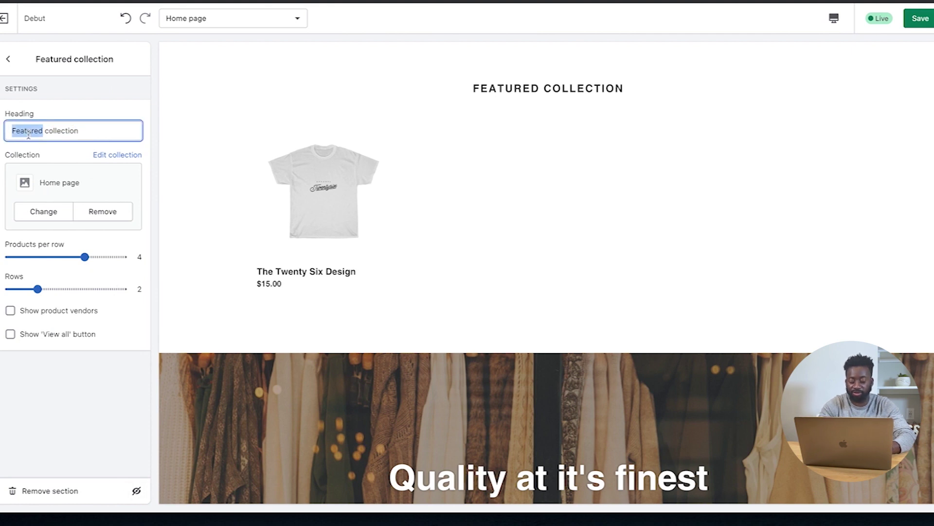
pyautogui.write('Store F')
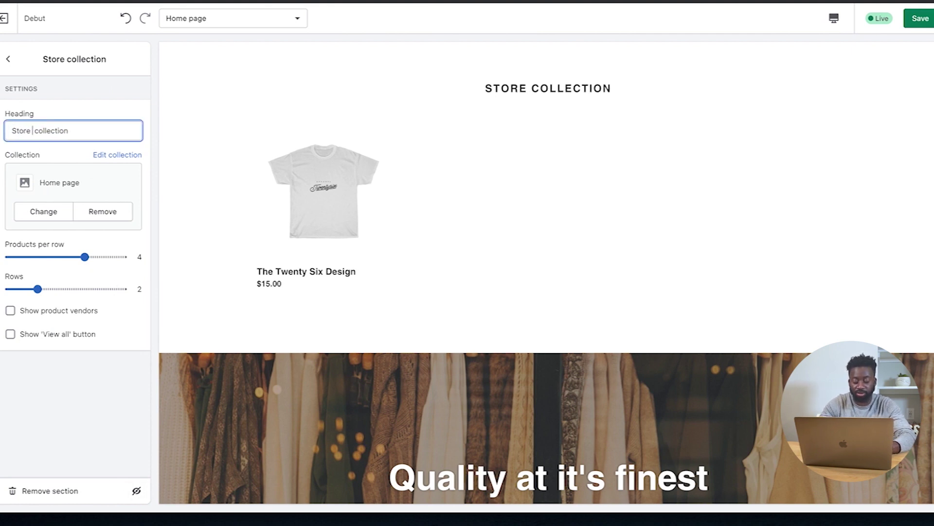
pyautogui.write('avs')
pyautogui.press('BackSpace')
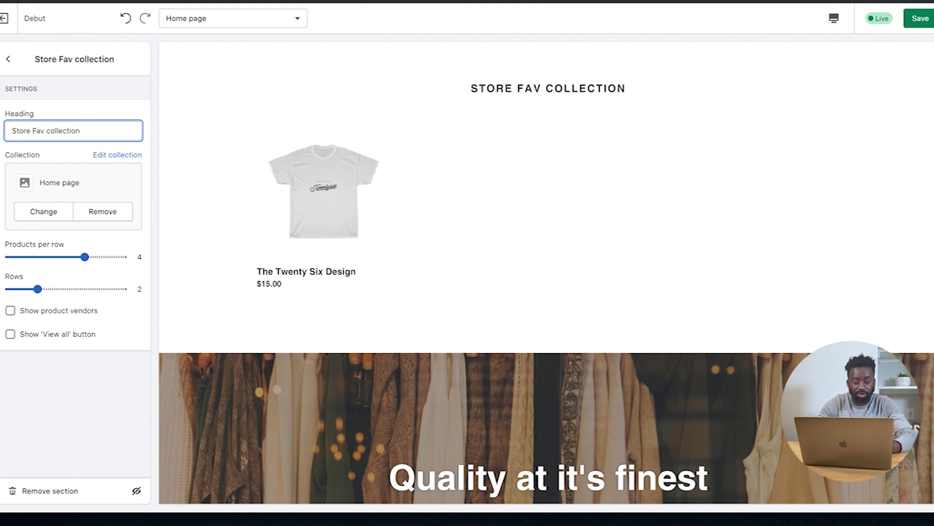
pyautogui.write("'s")
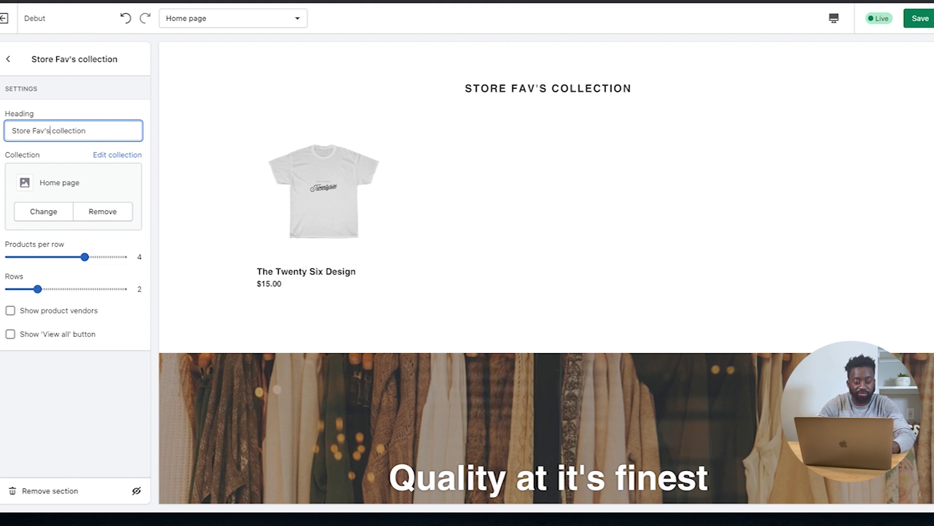
pyautogui.doubleClick(17, 131)
pyautogui.write('Design')
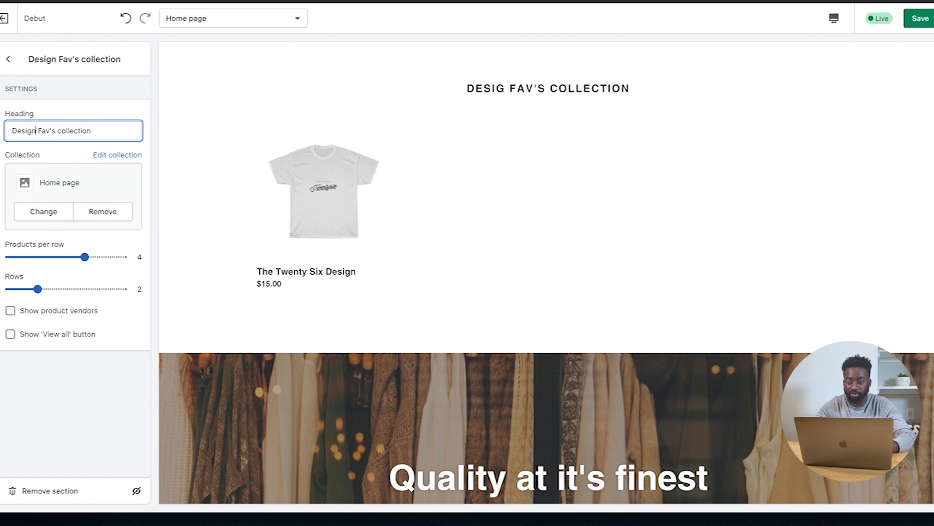
pyautogui.write('er')
pyautogui.click(904, 18)
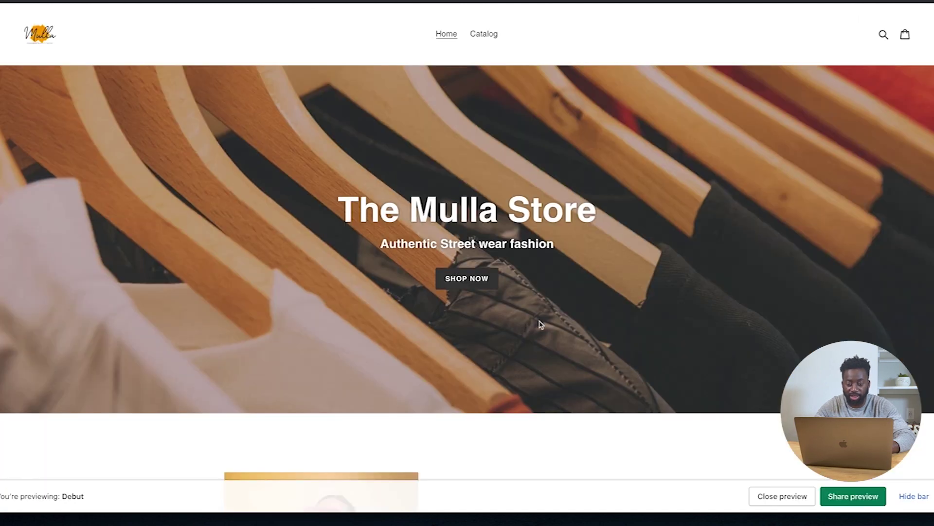
# Scroll the storefront to check The Twenty Six Design under Designer Fav's Collection
pyautogui.scroll(-15, 541, 324)
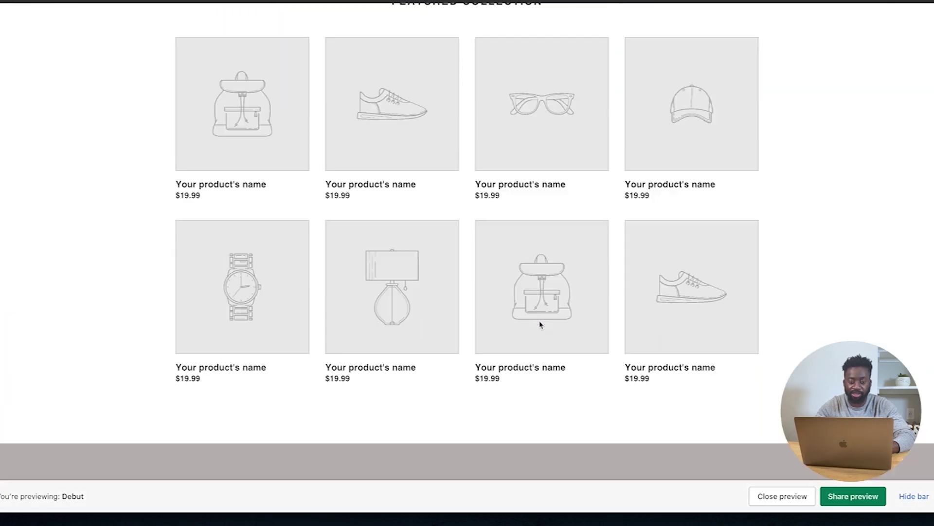
pyautogui.scroll(2, 480, 308)
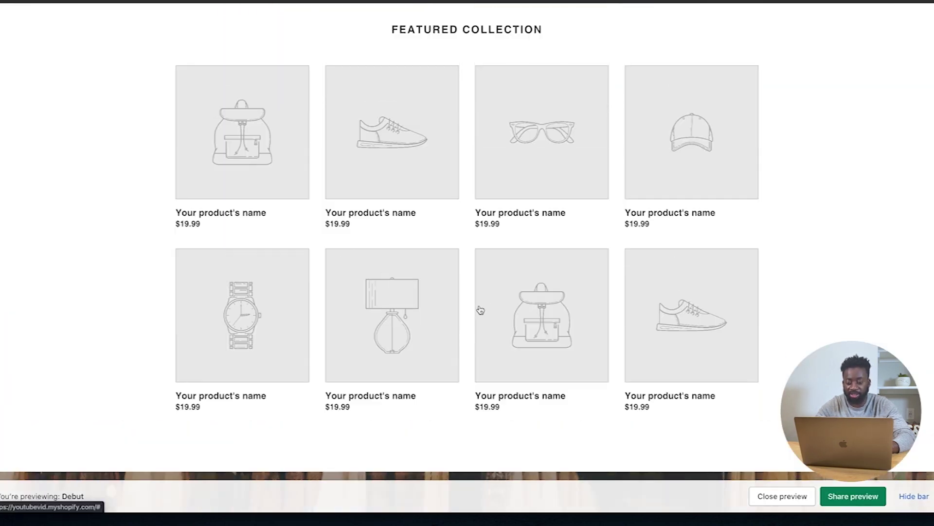
pyautogui.scroll(-15, 480, 308)
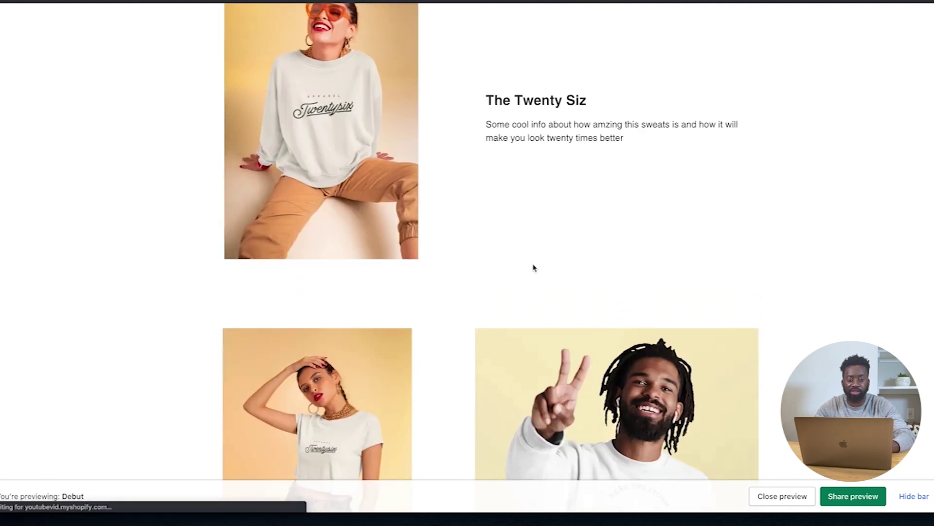
pyautogui.scroll(-10, 534, 267)
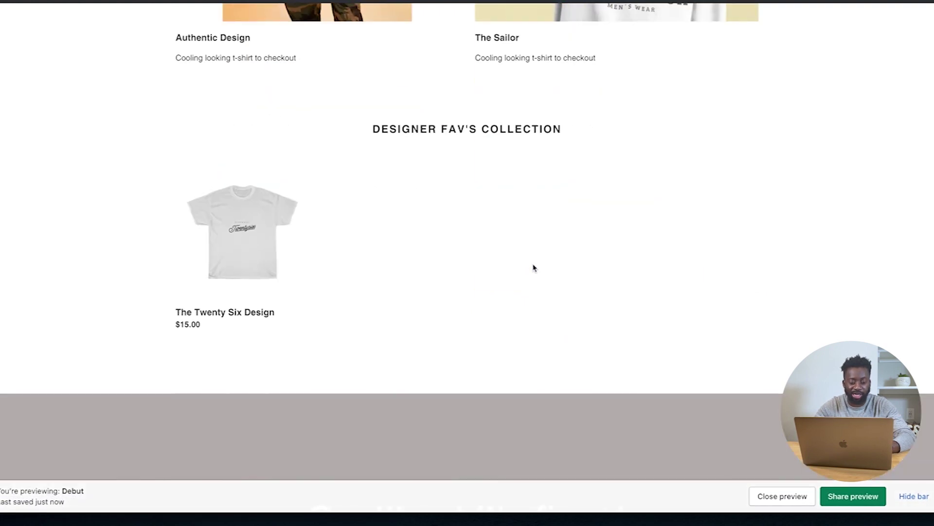
pyautogui.scroll(12, 264, 234)
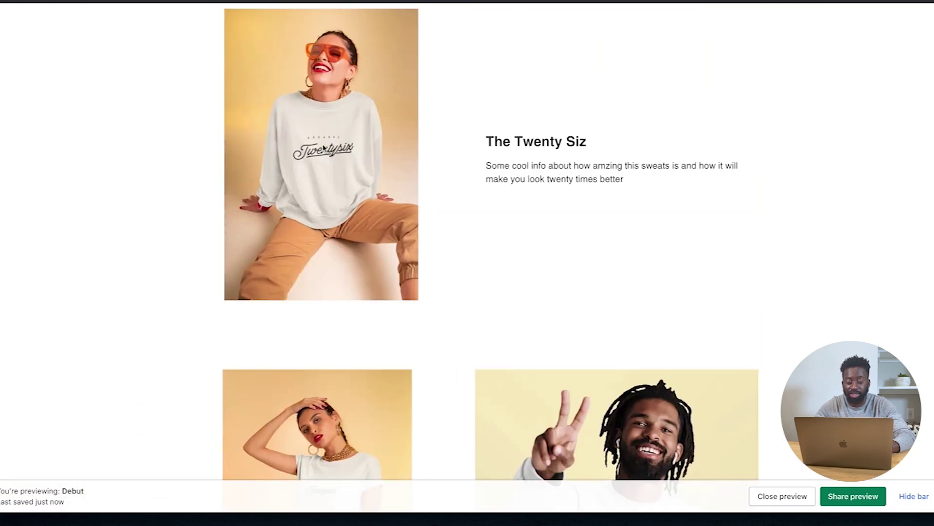
pyautogui.scroll(-10, 326, 155)
pyautogui.scroll(10, 257, 312)
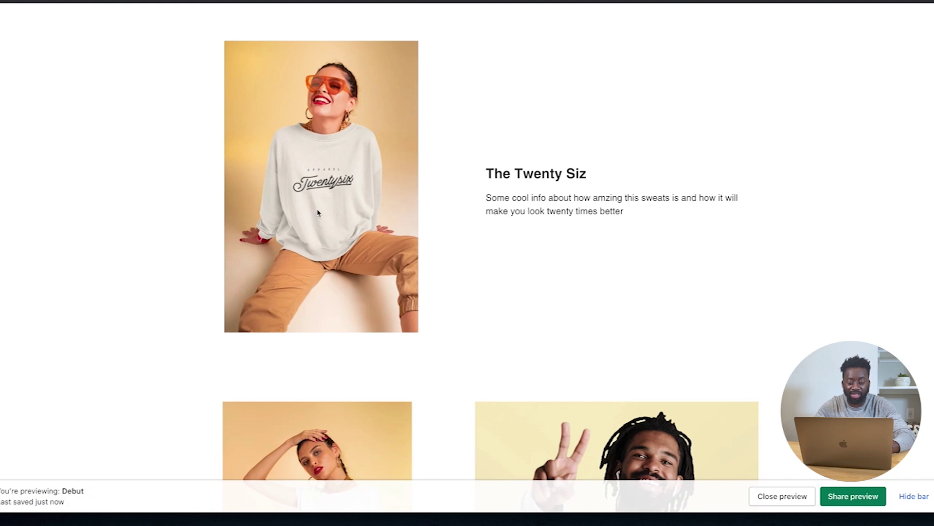
pyautogui.scroll(-4, 320, 214)
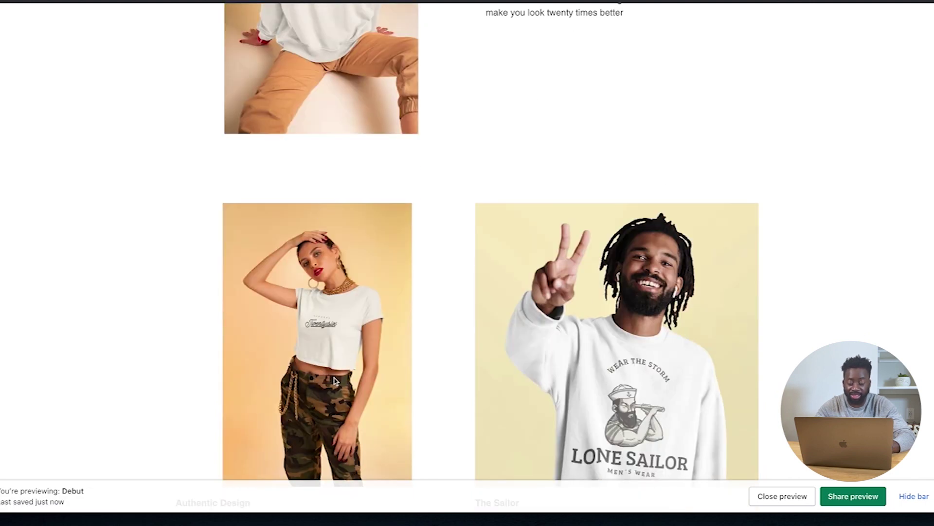
pyautogui.scroll(-3, 335, 380)
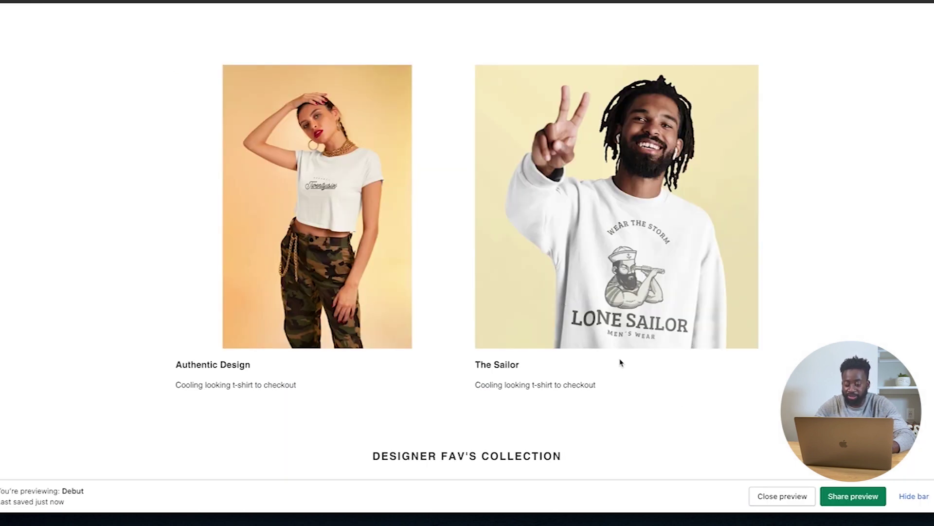
pyautogui.scroll(-20, 669, 359)
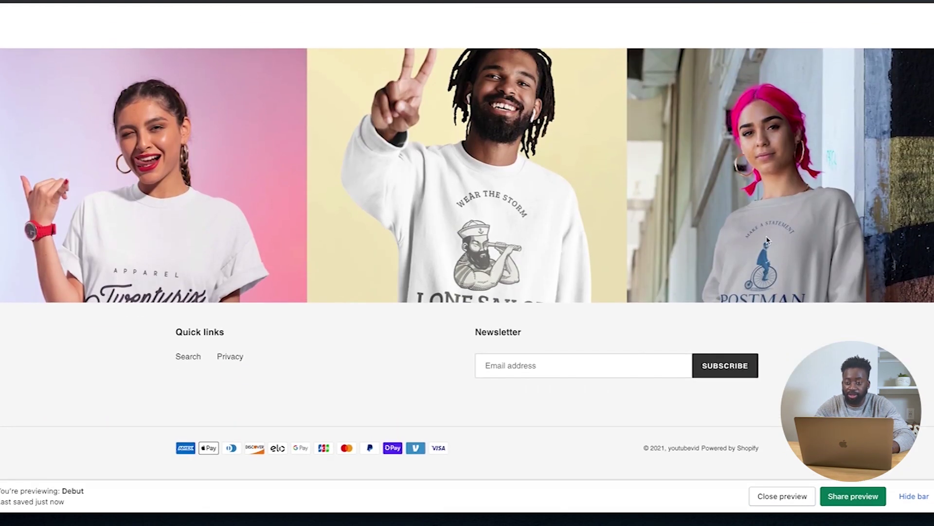
pyautogui.scroll(15, 767, 240)
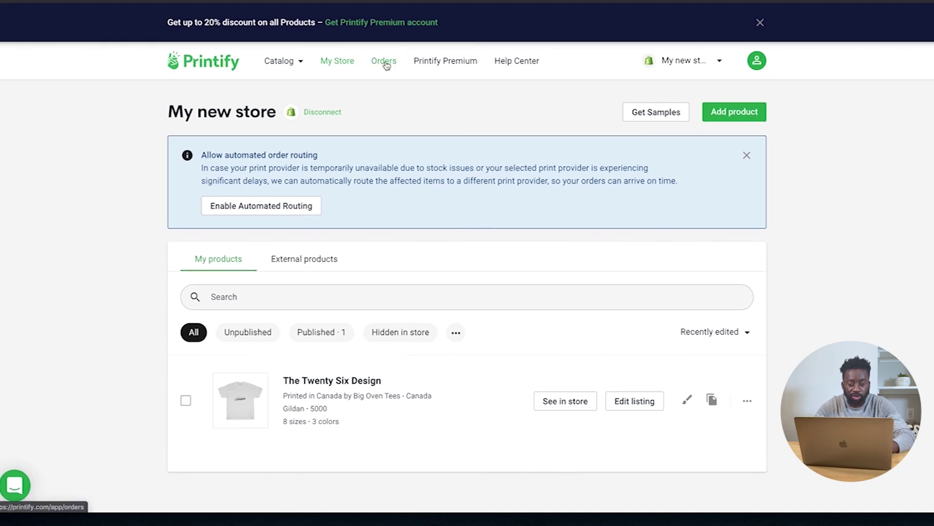
# Open the Unisex Heavy Blend Crewneck Sweatshirt from men's sweatshirts and choose Drive Fulfillment
pyautogui.moveTo(295, 71)
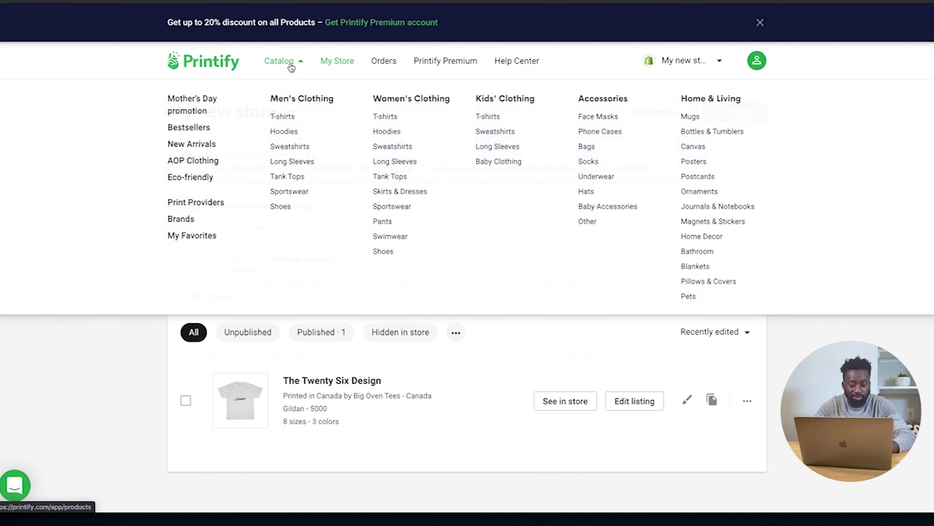
pyautogui.click(290, 147)
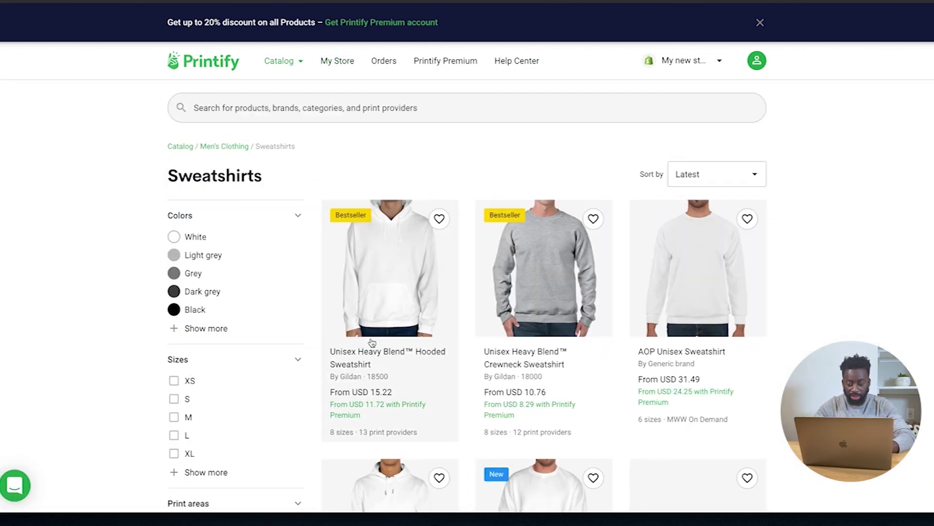
pyautogui.click(525, 317)
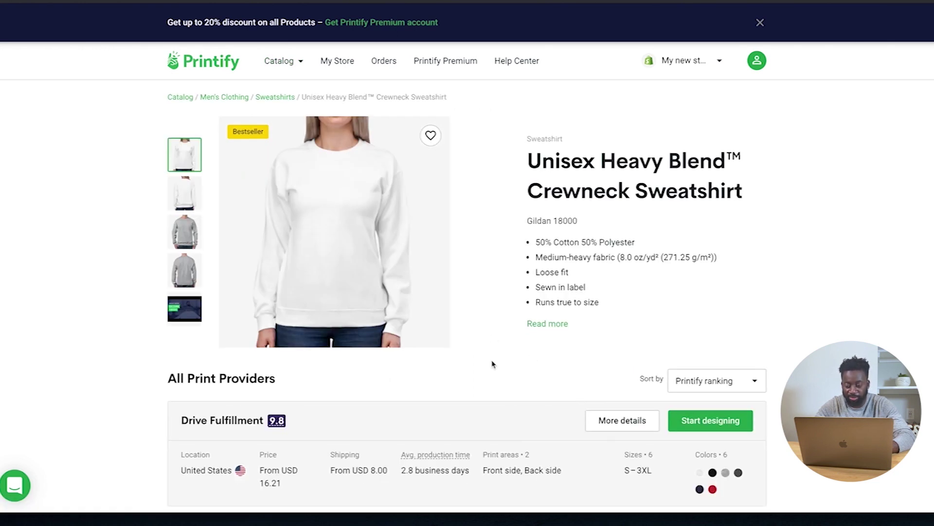
pyautogui.scroll(-1, 705, 436)
pyautogui.scroll(-3, 706, 436)
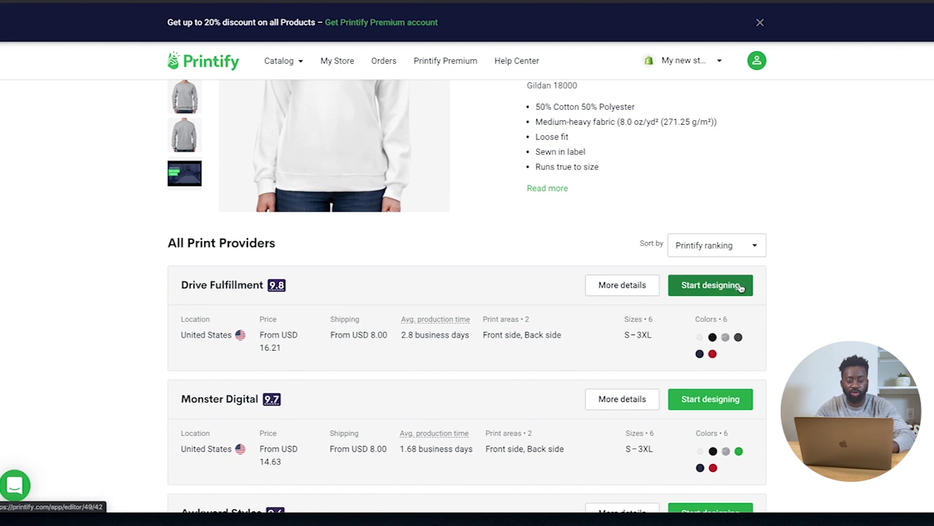
pyautogui.click(725, 287)
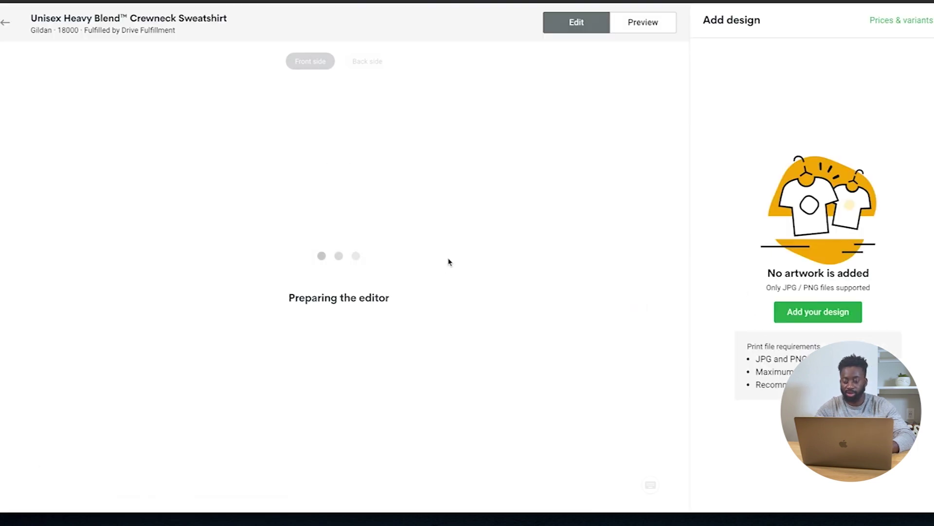
# Show the My library designs for the sweatshirt and switch over to the file browser
pyautogui.click(815, 310)
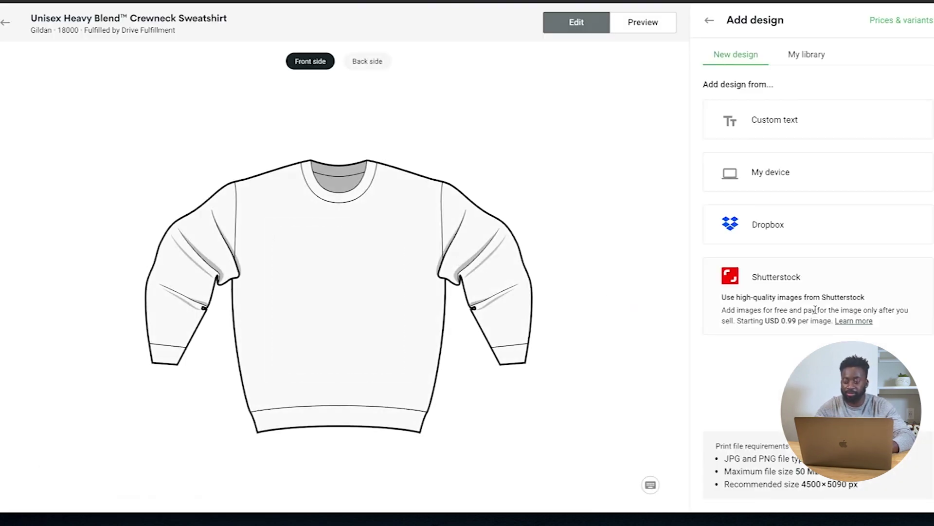
pyautogui.click(815, 54)
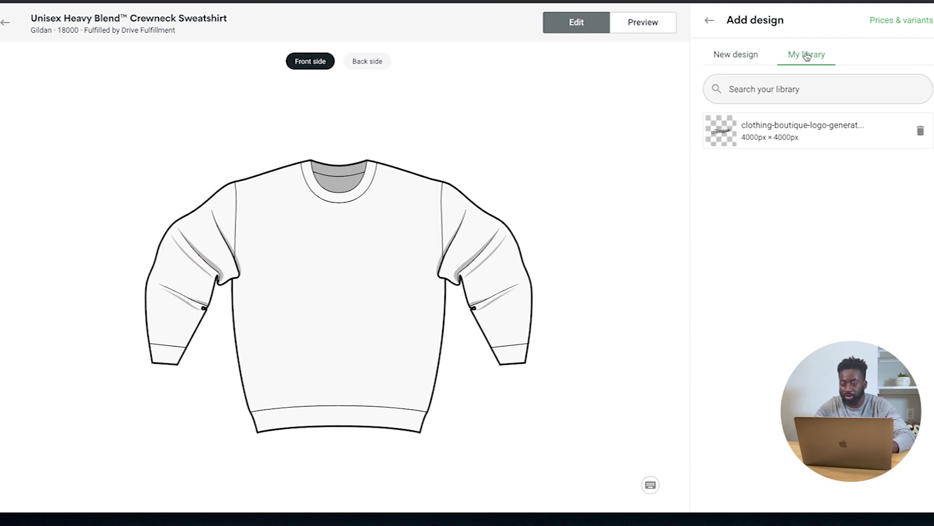
pyautogui.click(746, 59)
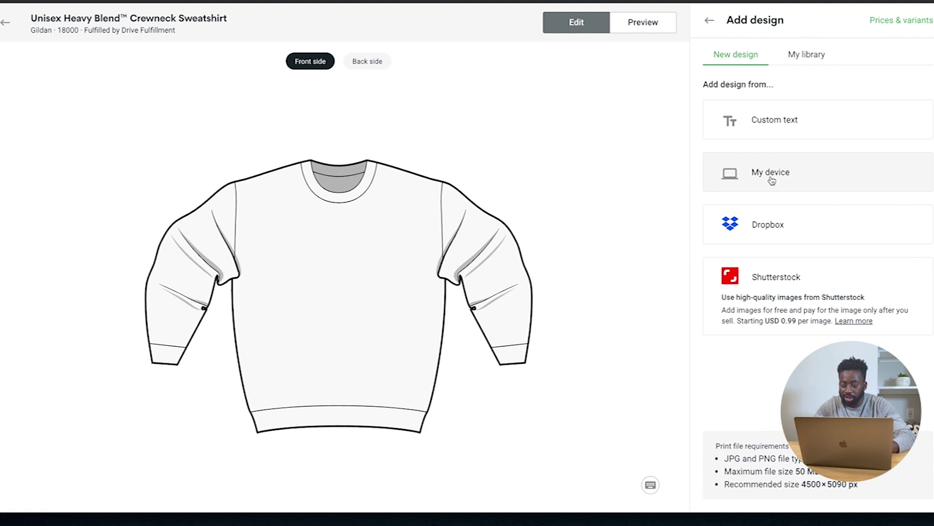
pyautogui.click(798, 64)
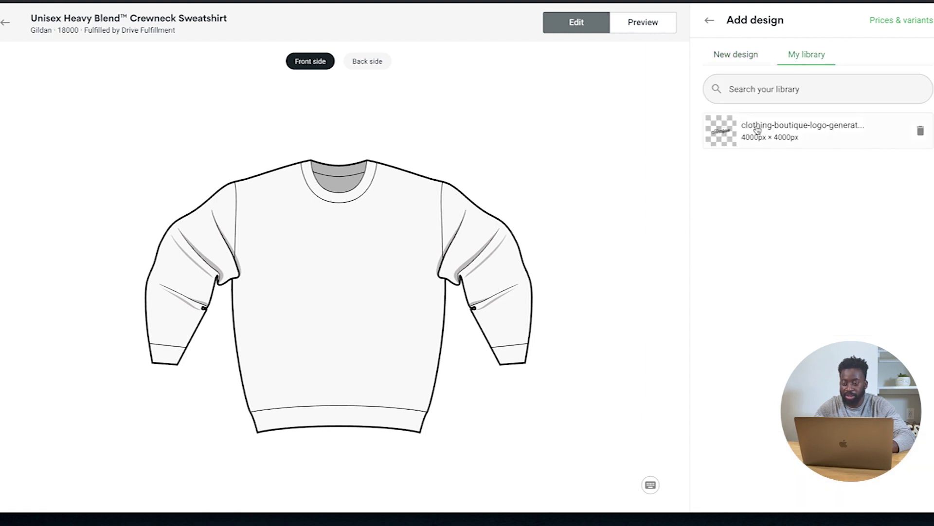
pyautogui.press('super+Tab')
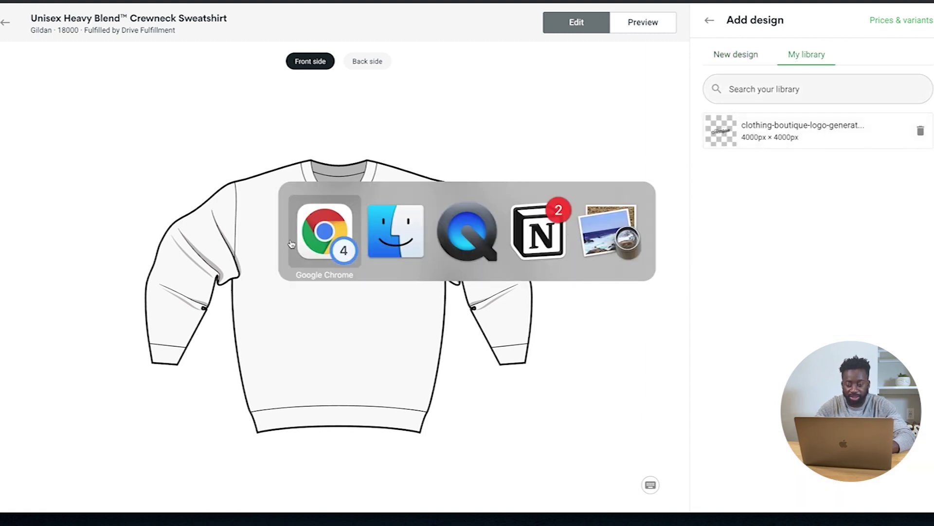
# Open the designs folder and preview the logo PNGs to locate the Lone Sailor file
pyautogui.click(400, 238)
pyautogui.click(508, 81)
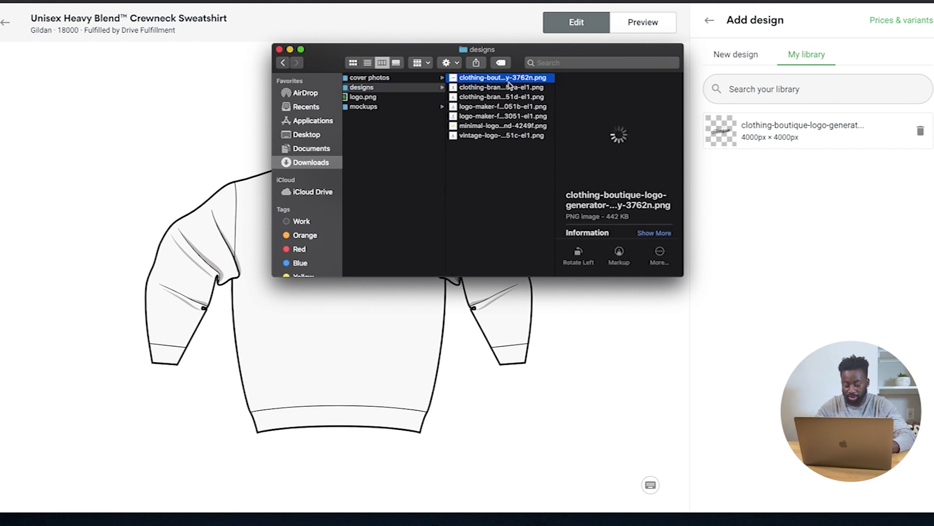
pyautogui.press('Down')
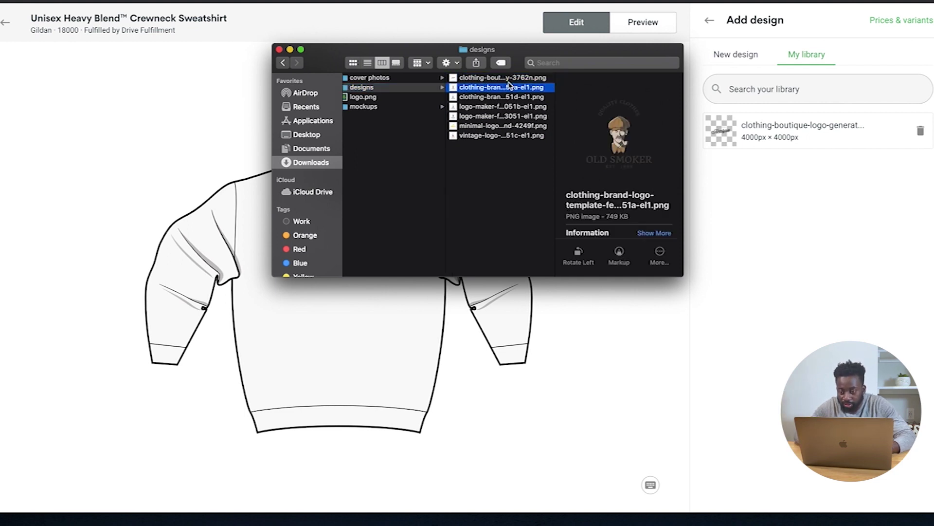
pyautogui.press('Down')
pyautogui.press('Down')
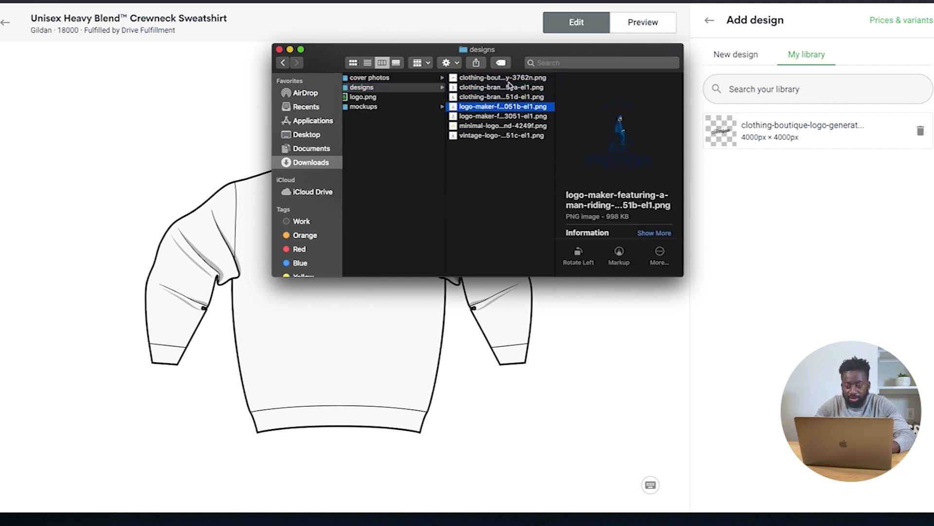
pyautogui.click(481, 97)
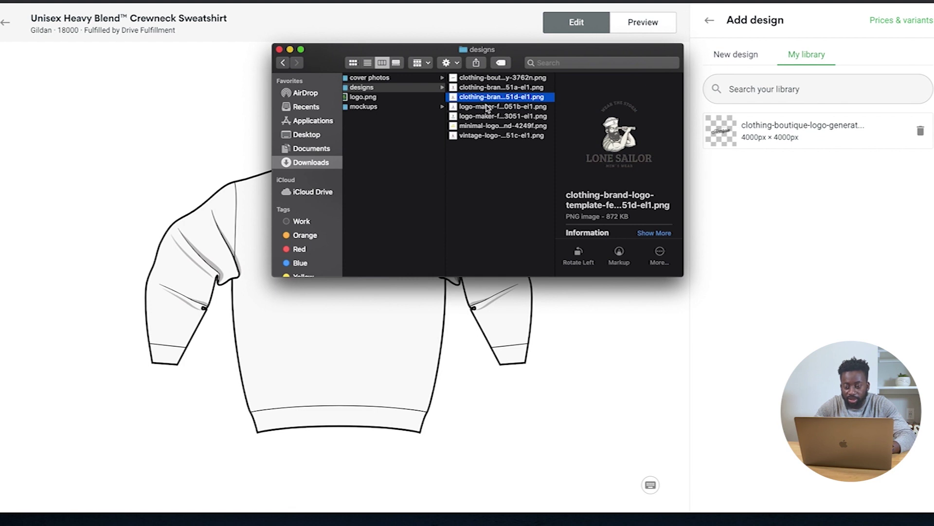
pyautogui.click(487, 107)
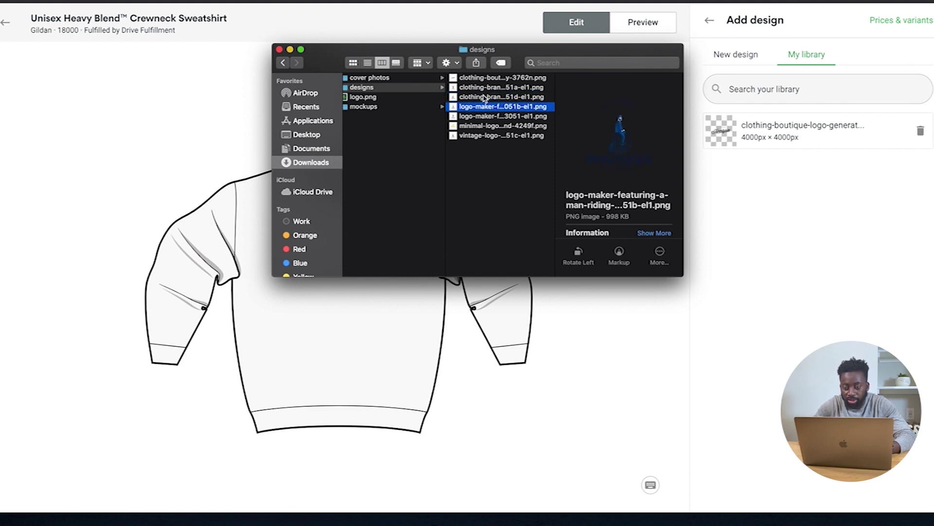
# Place the Lone Sailor PNG on the sweatshirt front, scale it to 19.55 in, and save
pyautogui.moveTo(485, 97); pyautogui.dragTo(818, 189)
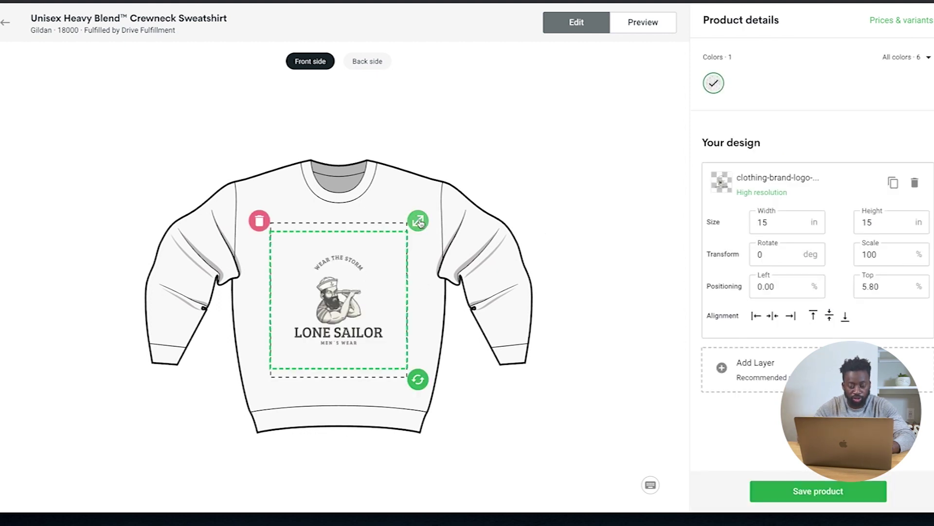
pyautogui.moveTo(421, 223); pyautogui.dragTo(440, 200)
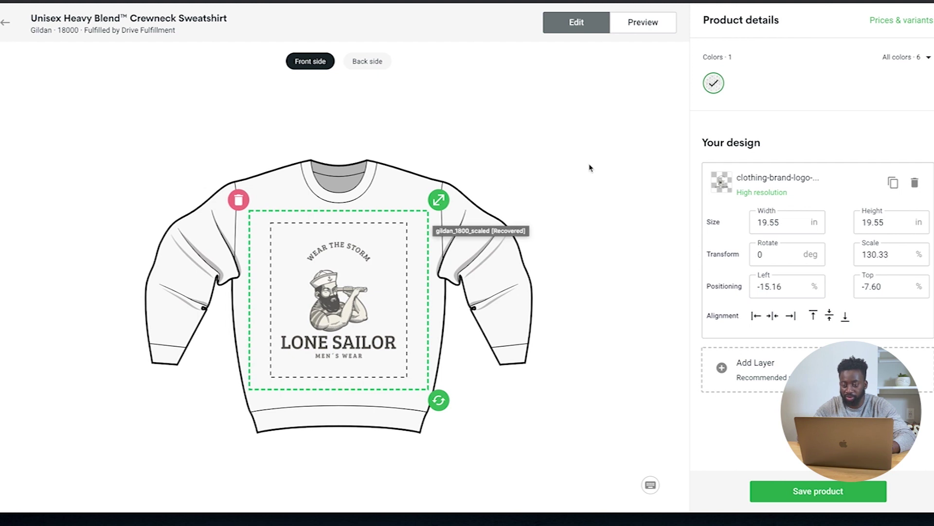
pyautogui.click(898, 64)
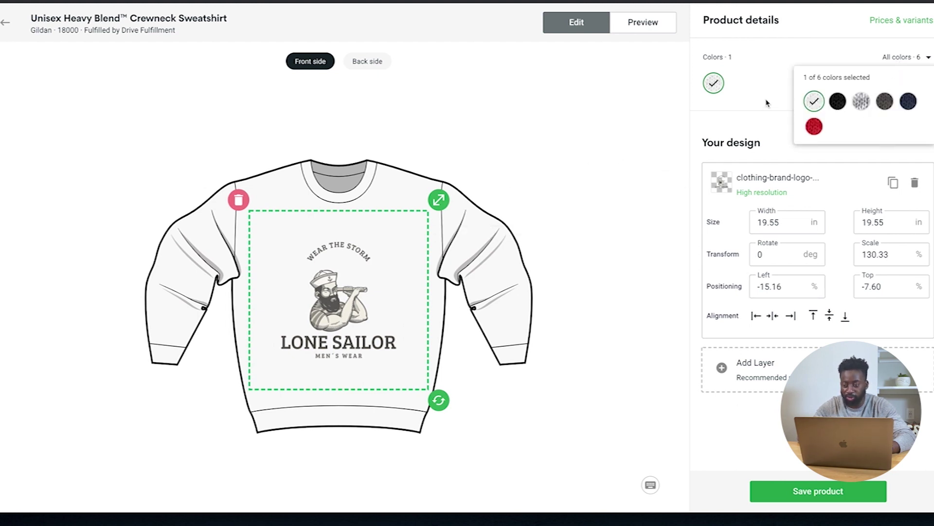
pyautogui.click(768, 114)
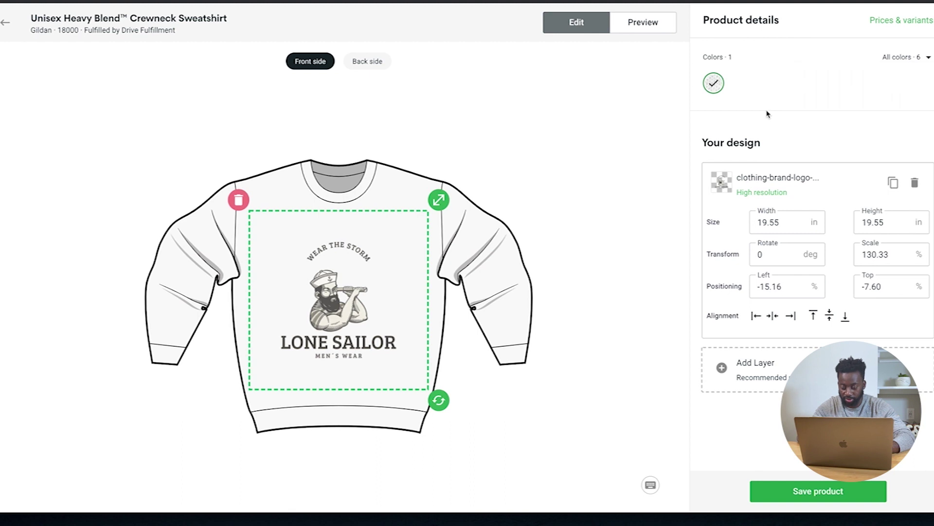
pyautogui.click(799, 492)
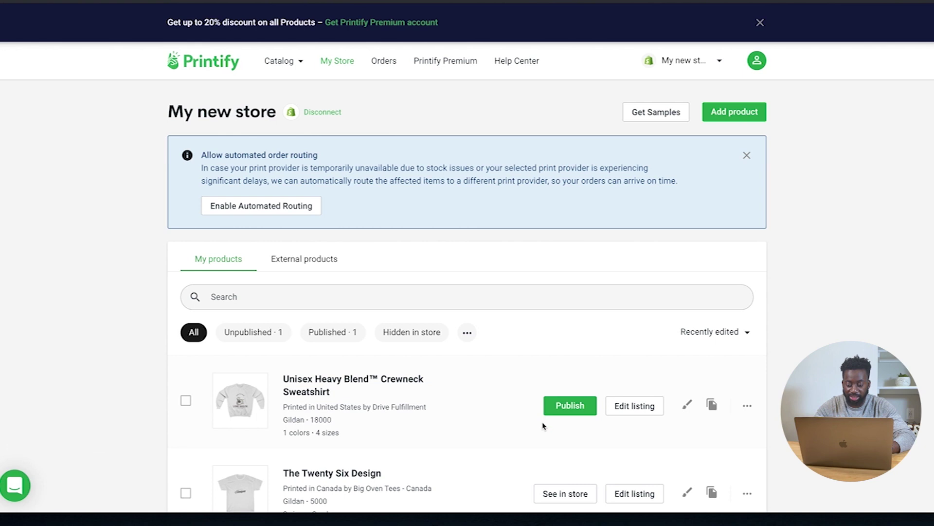
# Review the crewneck sweatshirt listing's description and tags, and select all four White size variants for pricing
pyautogui.click(651, 408)
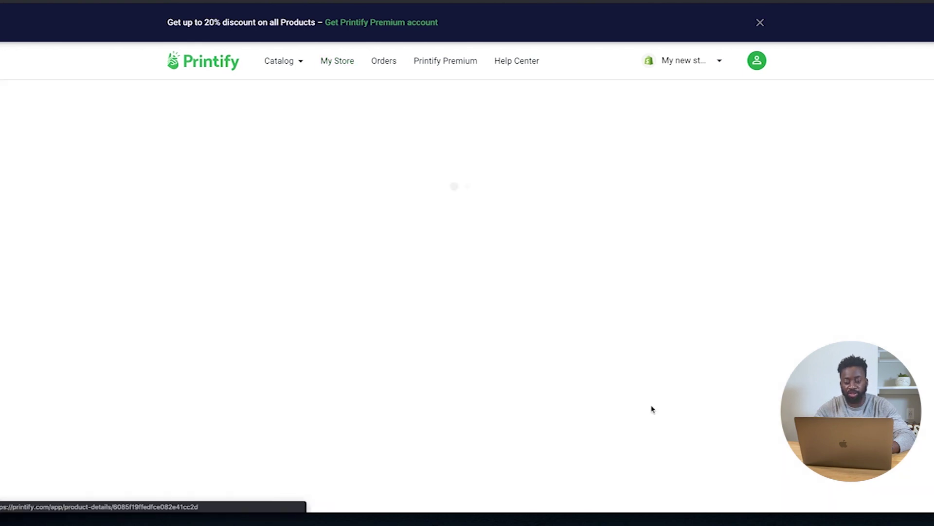
pyautogui.scroll(-15, 502, 339)
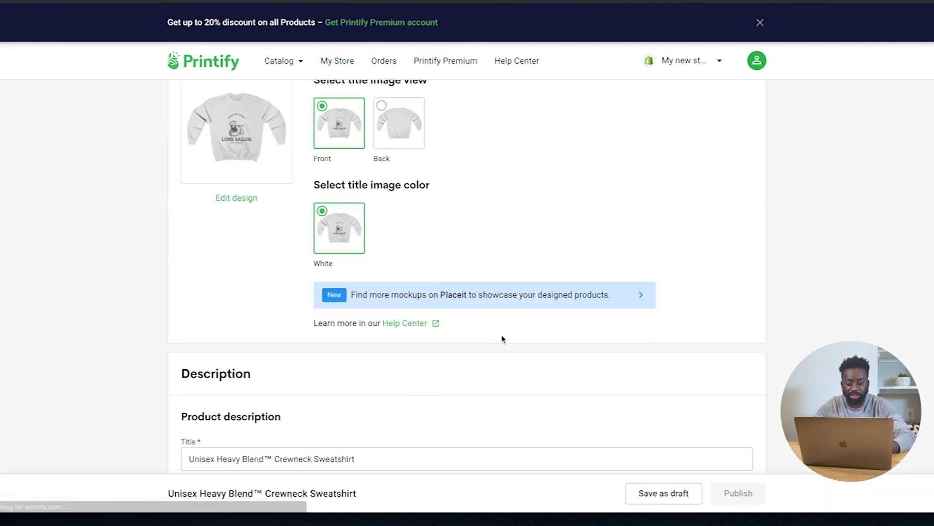
pyautogui.scroll(6, 503, 339)
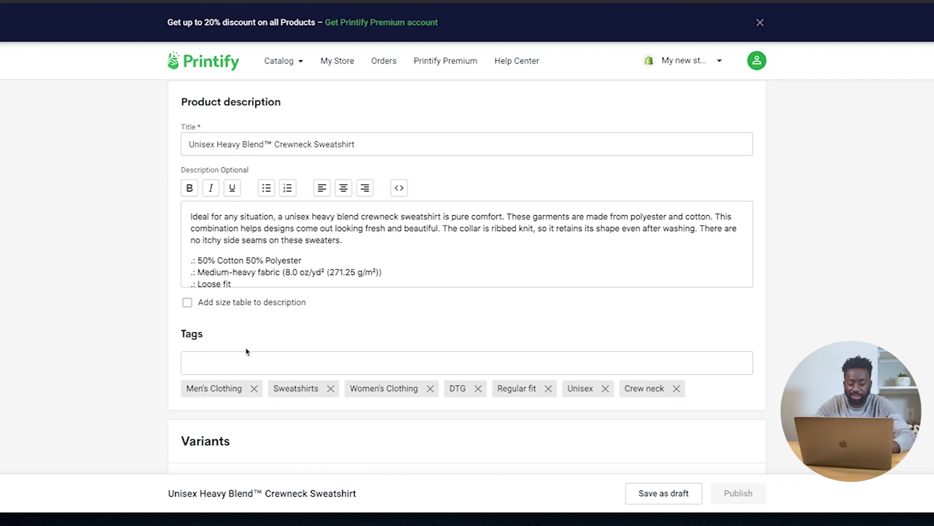
pyautogui.scroll(-2, 262, 255)
pyautogui.scroll(-5, 253, 340)
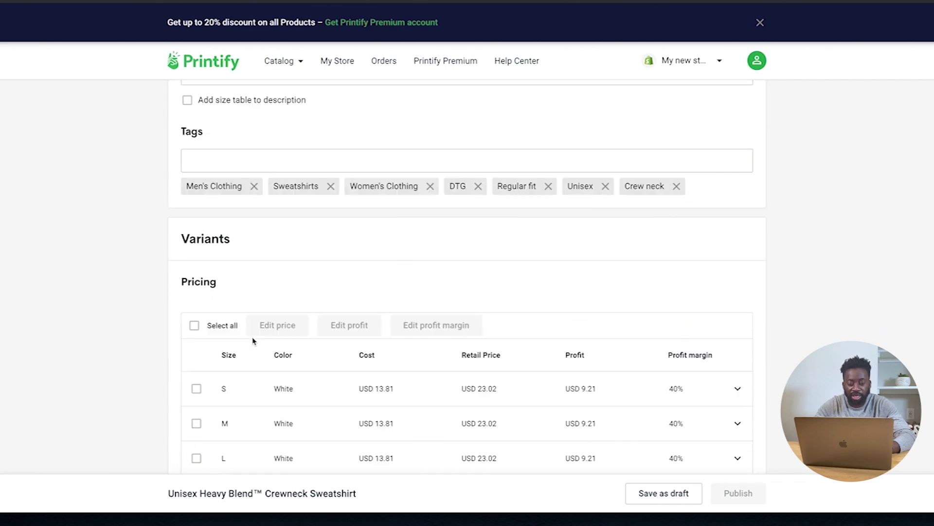
pyautogui.click(259, 151)
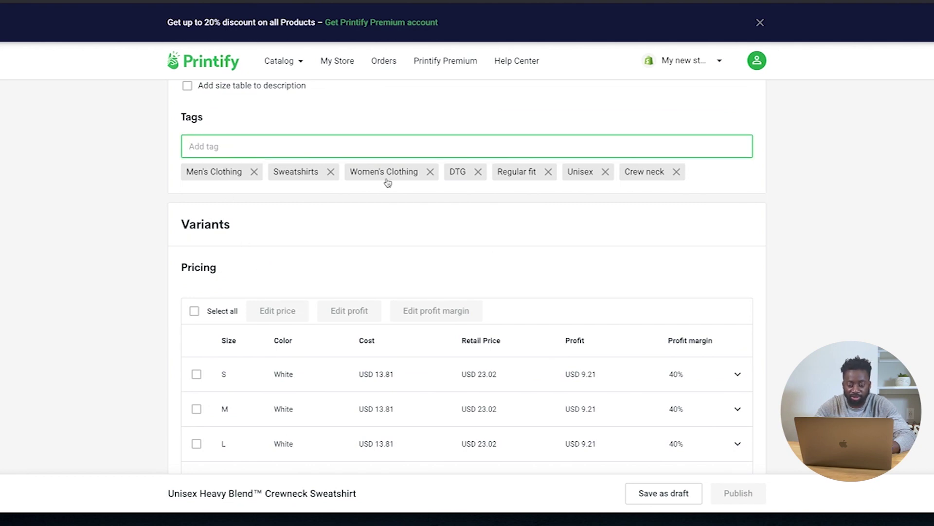
pyautogui.scroll(-3, 304, 292)
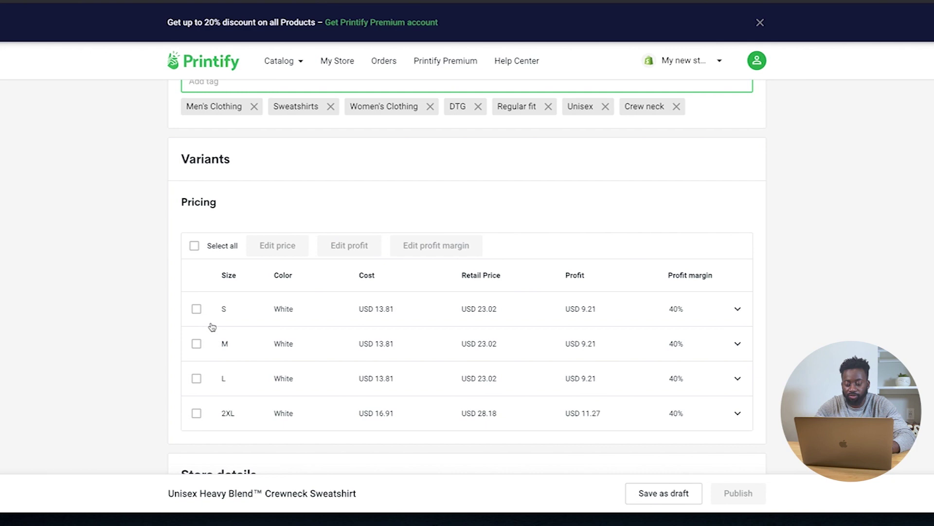
pyautogui.scroll(-3, 212, 327)
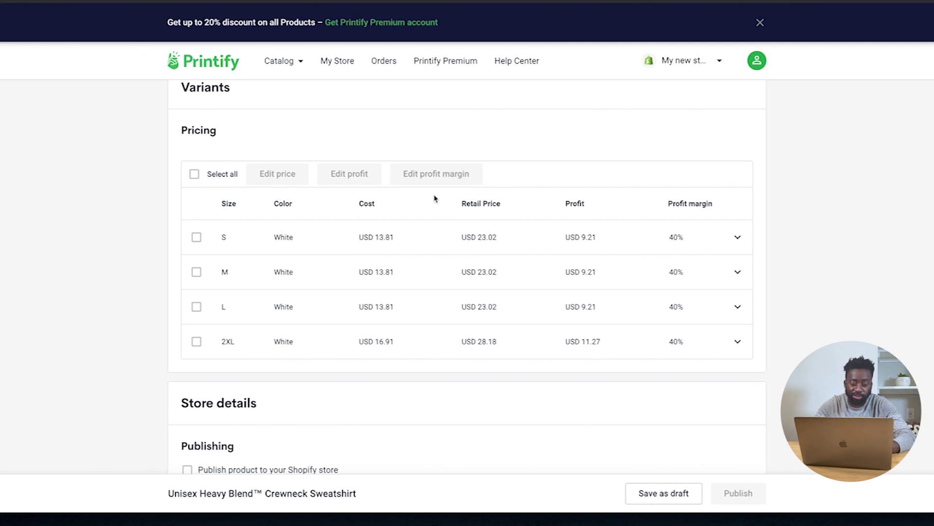
pyautogui.click(193, 174)
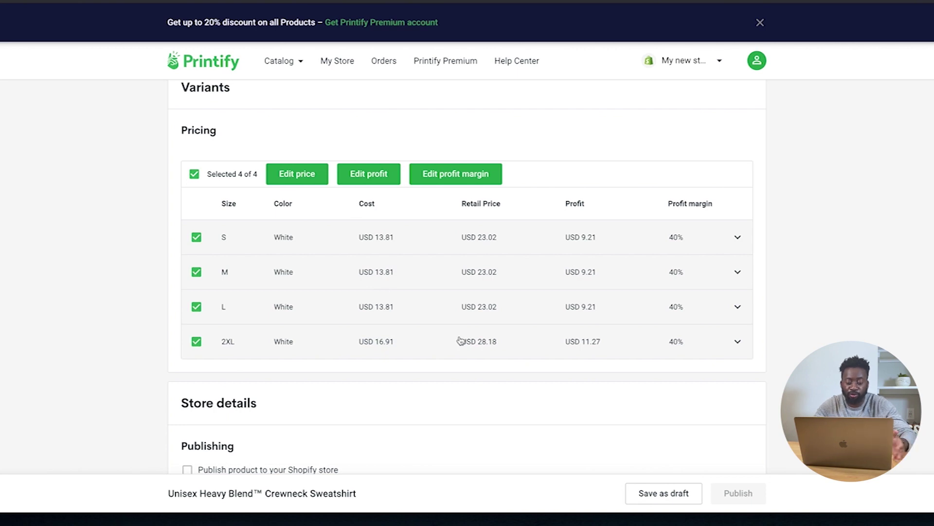
# Enable Shopify publishing, assign the crewneck sweatshirt to the Home page collection, and publish it
pyautogui.scroll(-2, 433, 393)
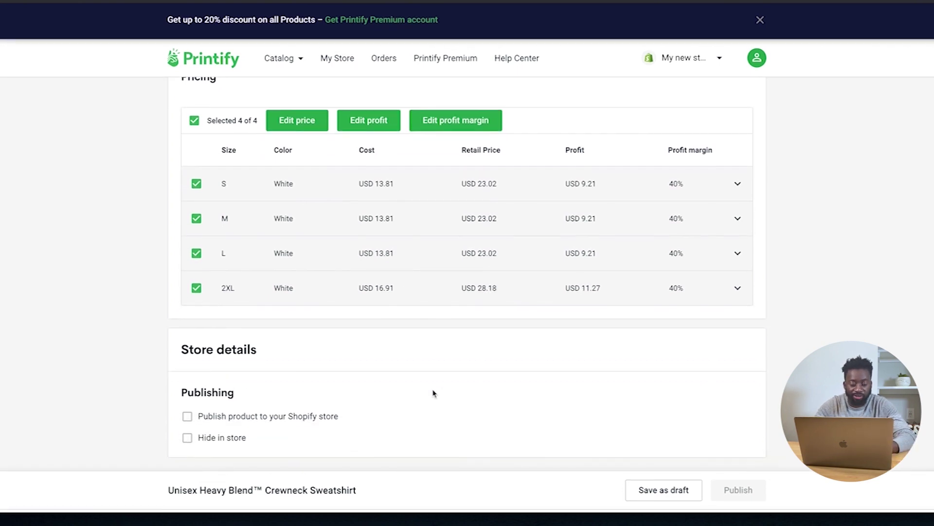
pyautogui.click(231, 419)
pyautogui.scroll(-3, 230, 425)
pyautogui.scroll(-3, 230, 425)
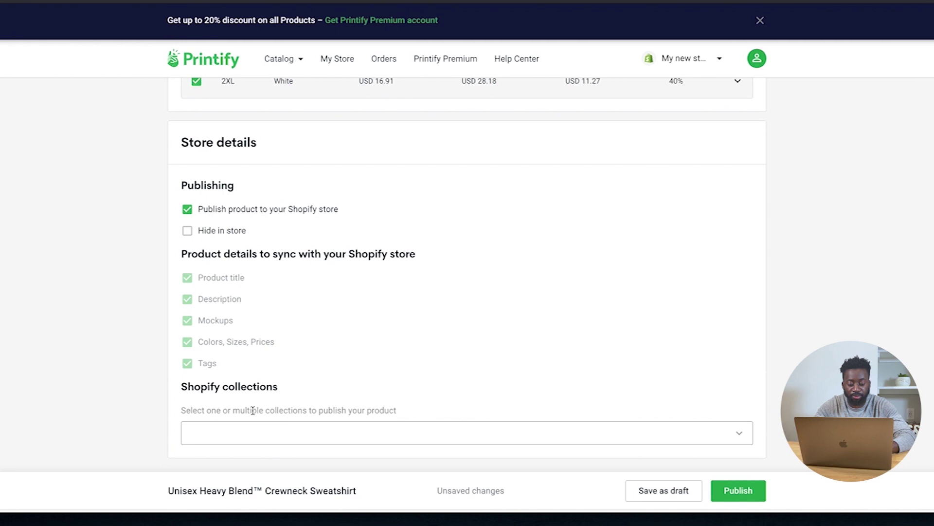
pyautogui.click(351, 431)
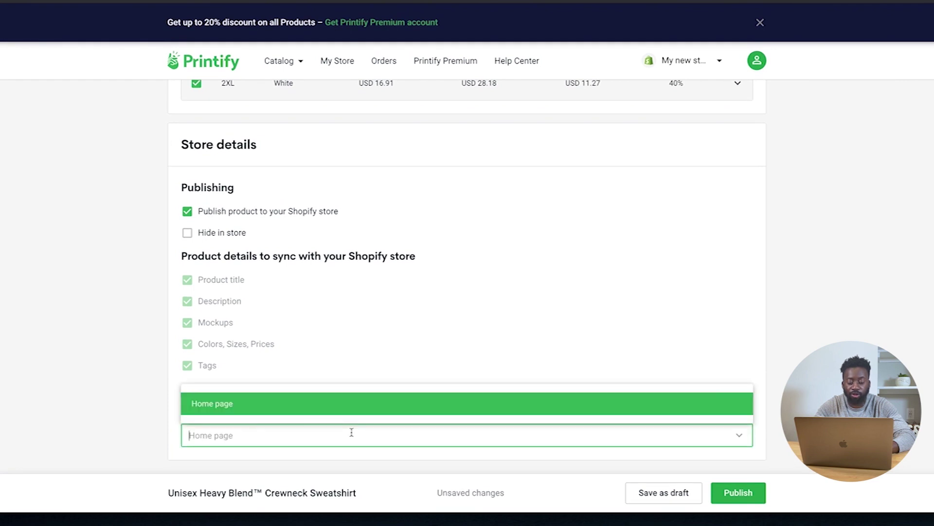
pyautogui.click(333, 403)
pyautogui.scroll(-1, 325, 421)
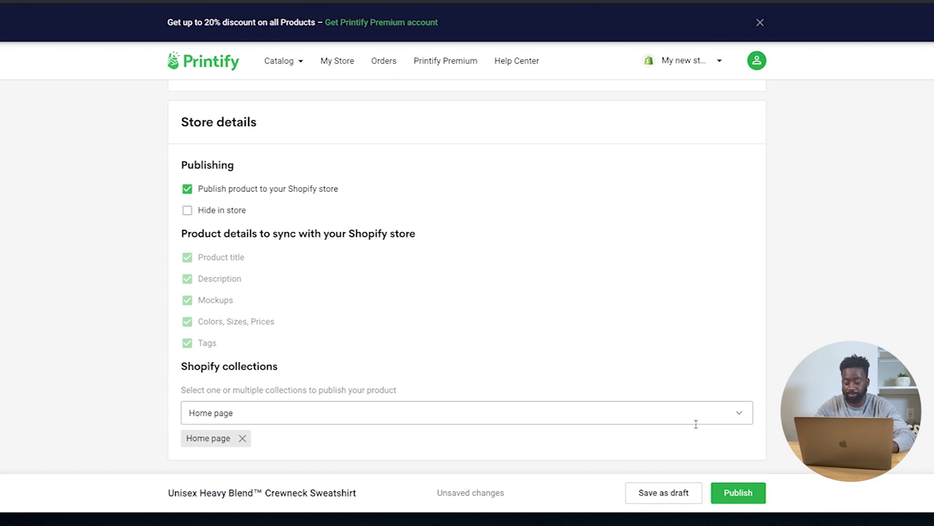
pyautogui.click(752, 493)
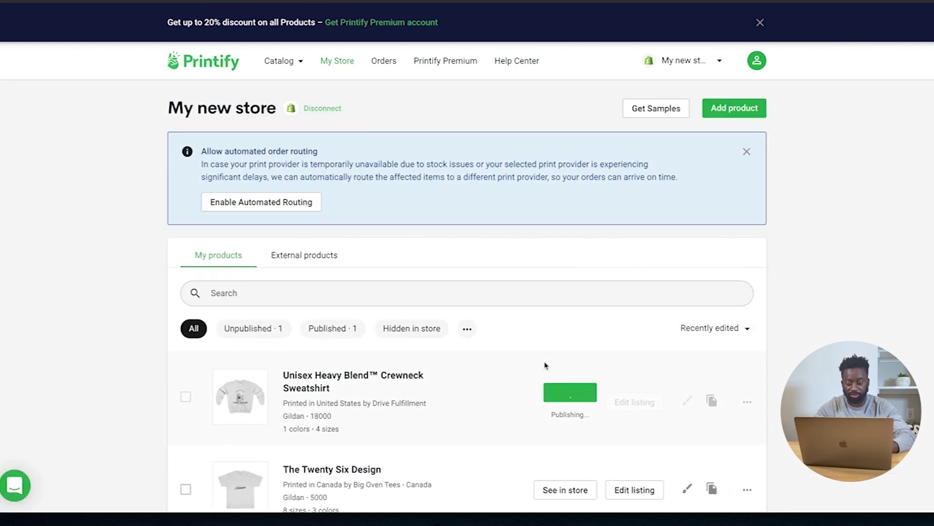
pyautogui.scroll(-2, 545, 365)
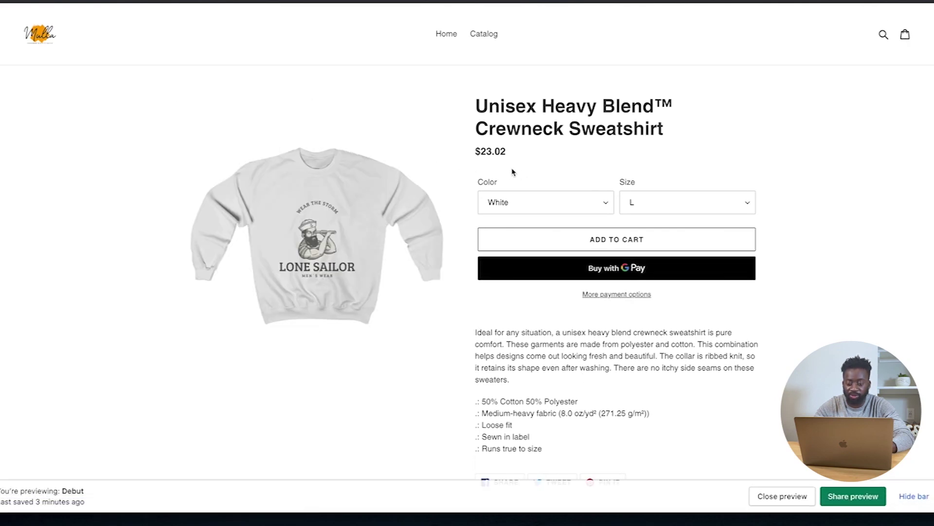
# On the sweatshirt's store page, keep White and compare prices for sizes M and 2XL
pyautogui.click(520, 211)
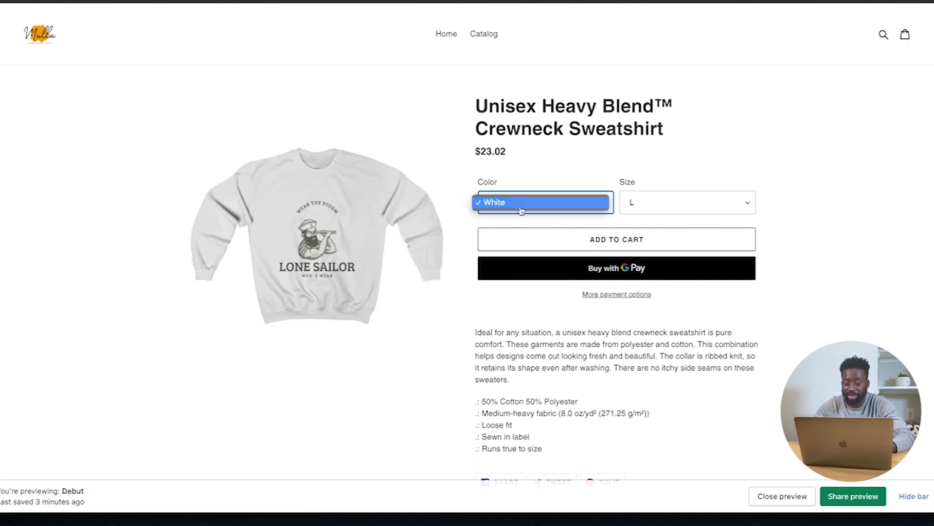
pyautogui.click(585, 172)
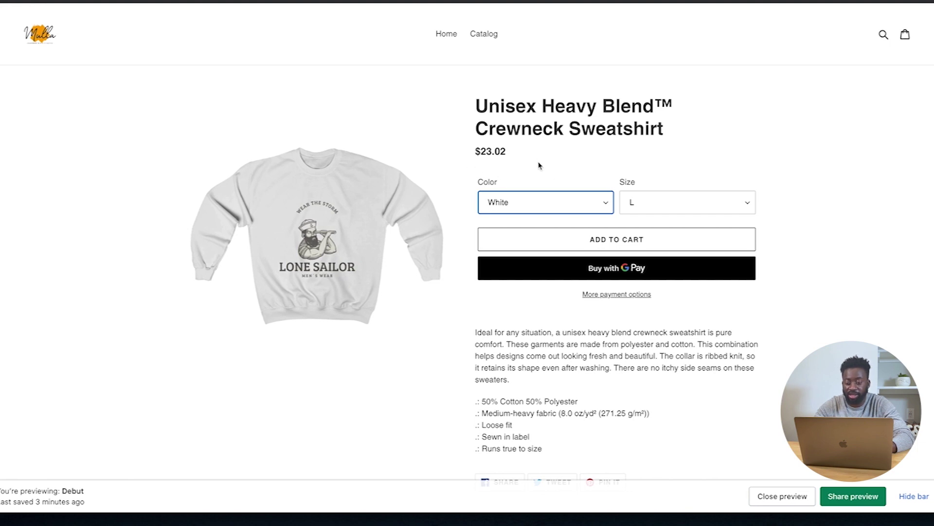
pyautogui.click(654, 210)
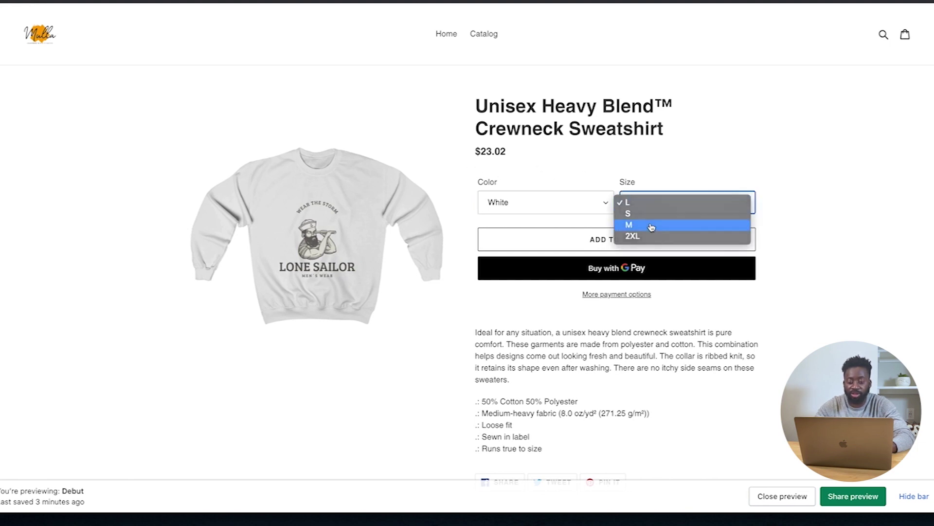
pyautogui.click(651, 225)
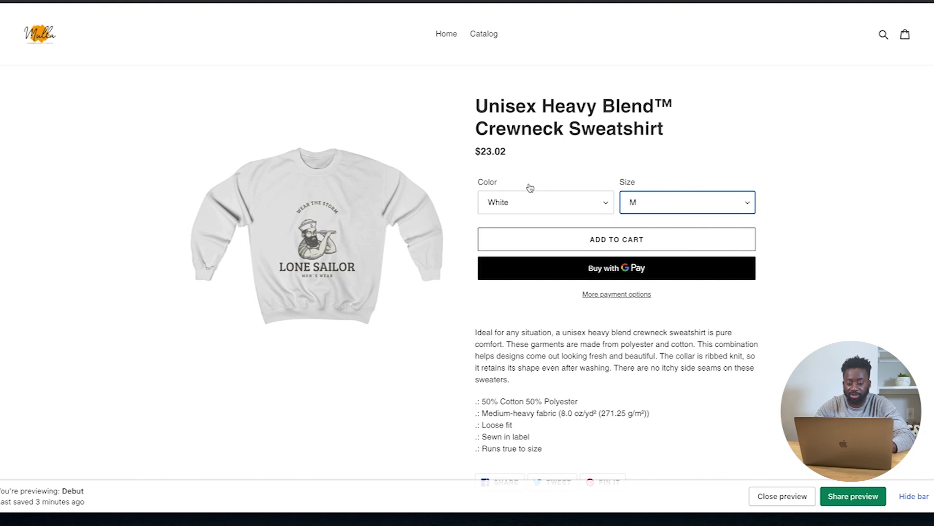
pyautogui.click(625, 204)
pyautogui.click(634, 215)
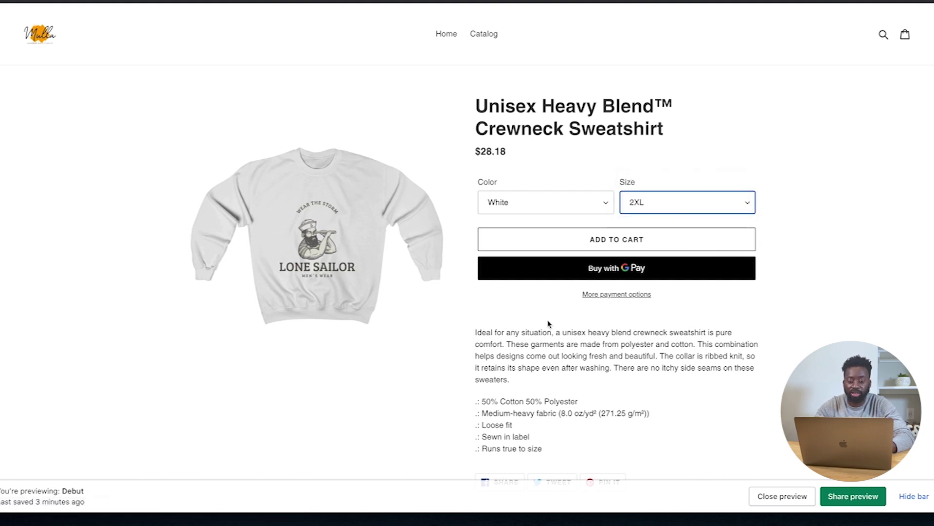
# Scroll the store home page through Designer Fav's Collection, banner, testimonials and footer
pyautogui.click(445, 37)
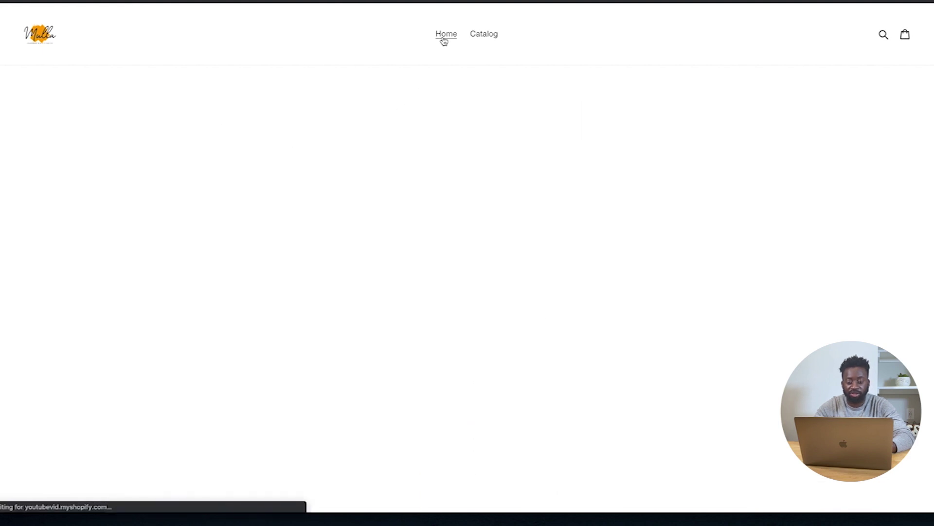
pyautogui.scroll(-10, 422, 349)
pyautogui.scroll(-12, 423, 349)
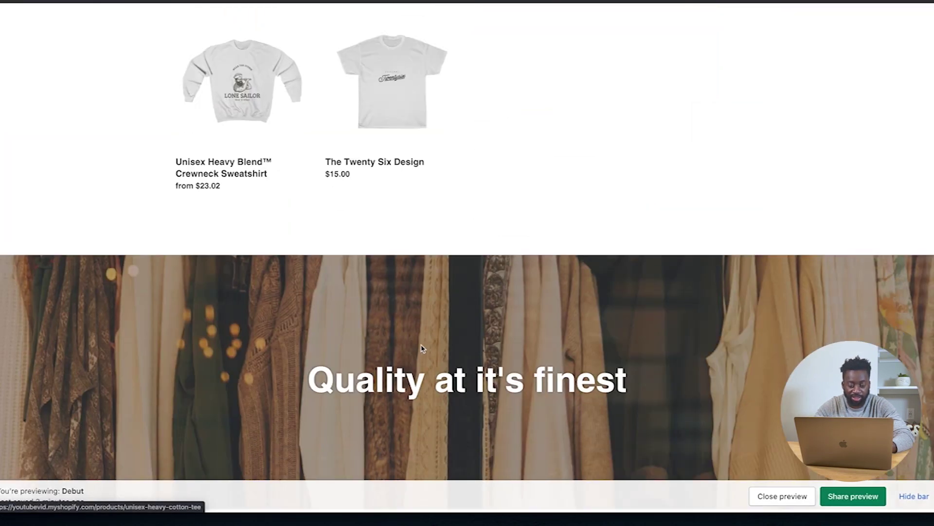
pyautogui.scroll(3, 372, 243)
pyautogui.scroll(3, 253, 229)
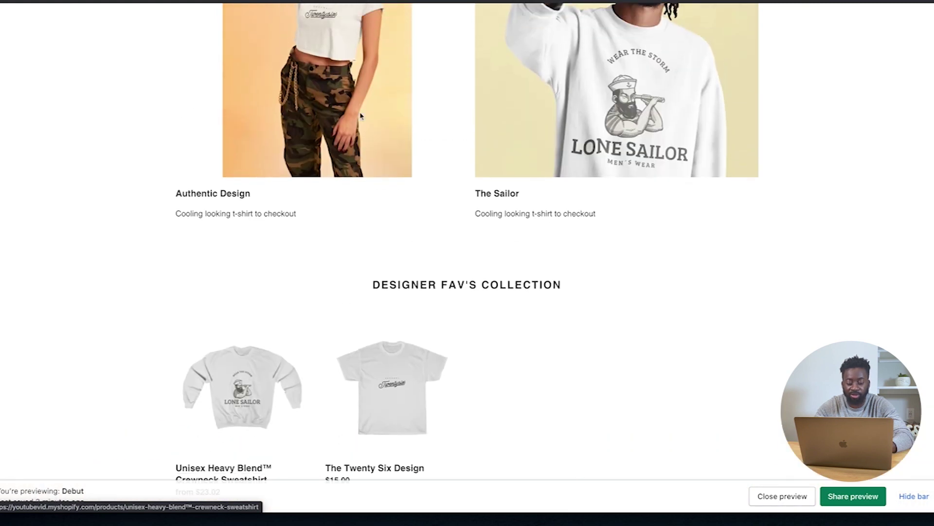
pyautogui.scroll(-6, 233, 401)
pyautogui.scroll(-15, 233, 402)
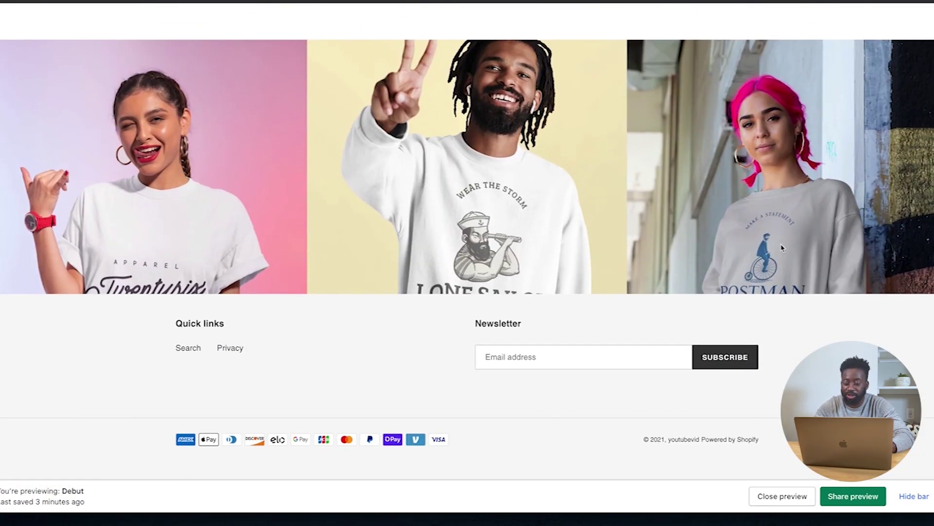
pyautogui.scroll(10, 770, 260)
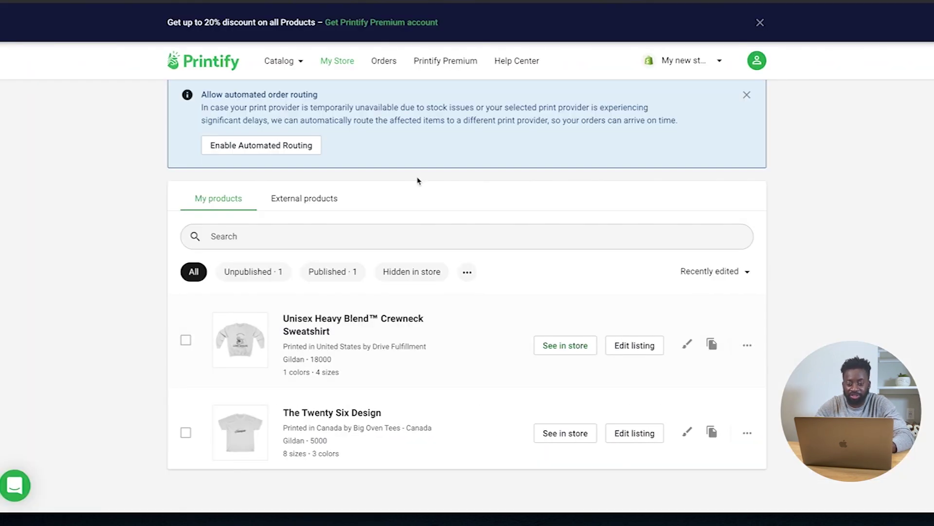
# Open the Unisex Heavy Blend Crewneck Sweatshirt from the Men's Clothing > Sweatshirts catalog
pyautogui.scroll(1, 366, 187)
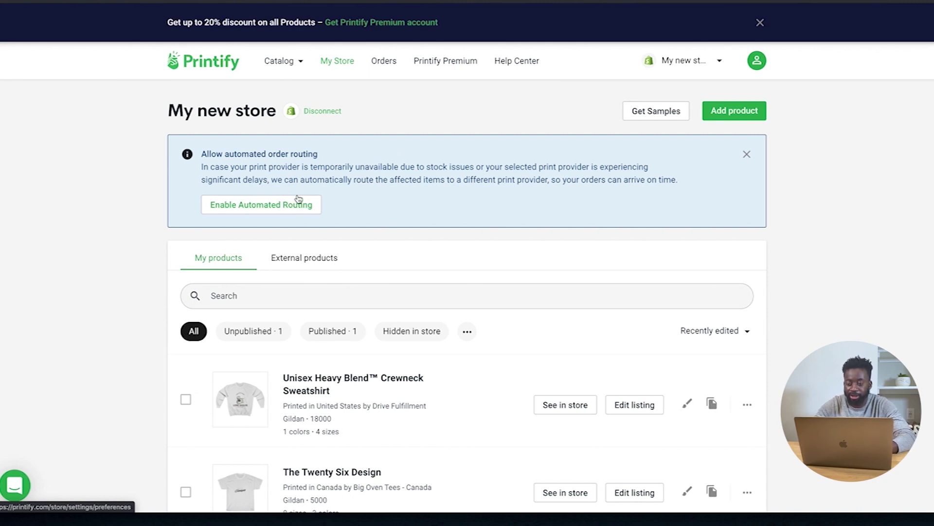
pyautogui.click(735, 111)
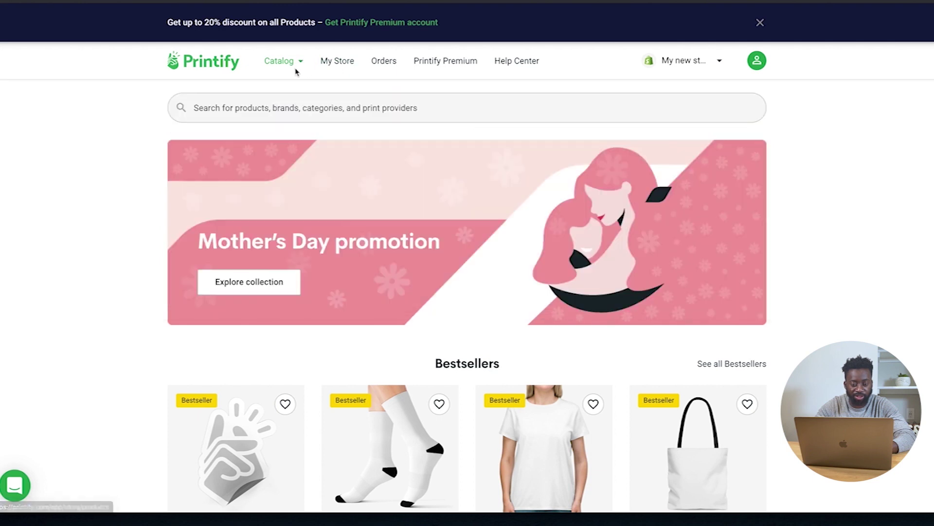
pyautogui.moveTo(292, 68)
pyautogui.click(293, 146)
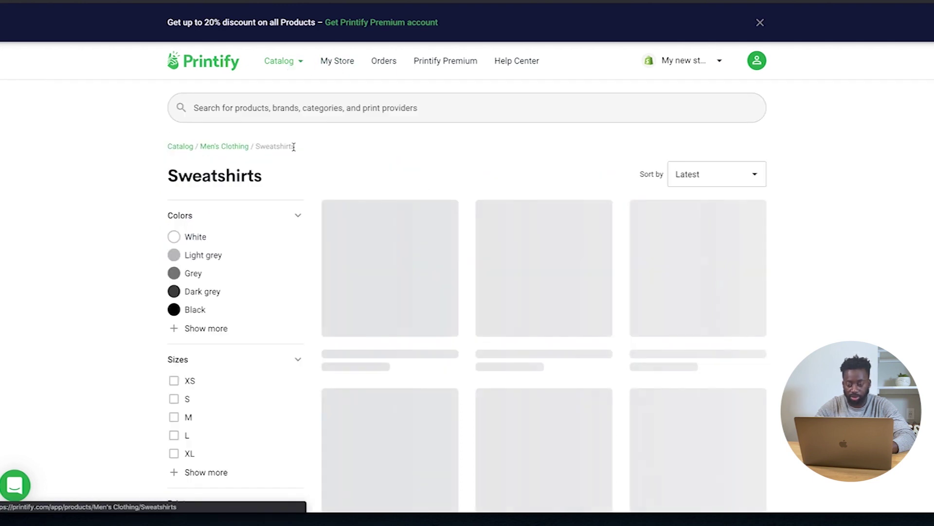
pyautogui.click(540, 270)
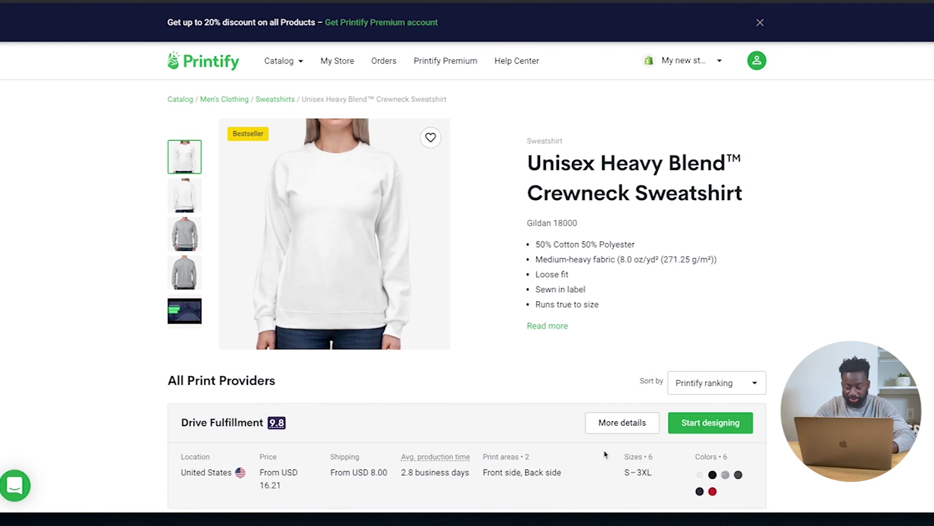
# Compare the print providers and start designing with Drive Fulfillment
pyautogui.scroll(-2, 496, 382)
pyautogui.scroll(-1, 639, 508)
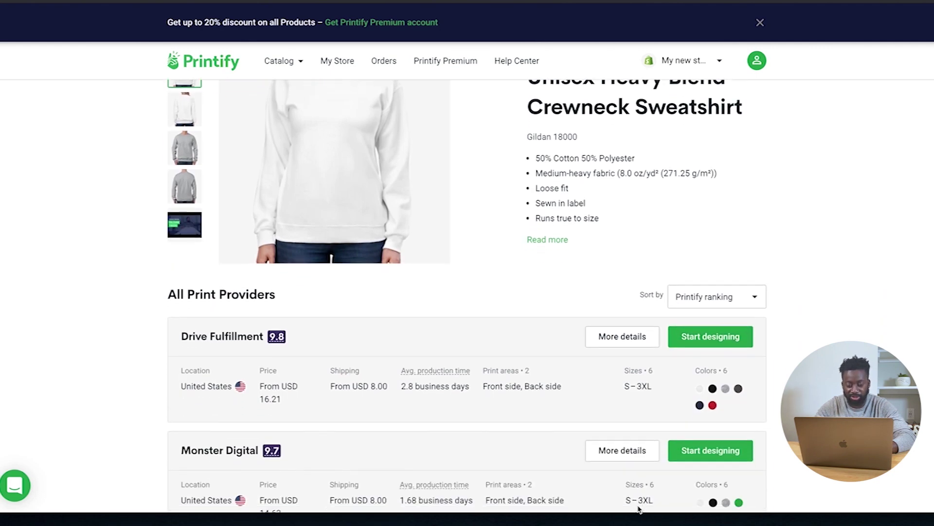
pyautogui.scroll(-10, 639, 508)
pyautogui.scroll(10, 517, 331)
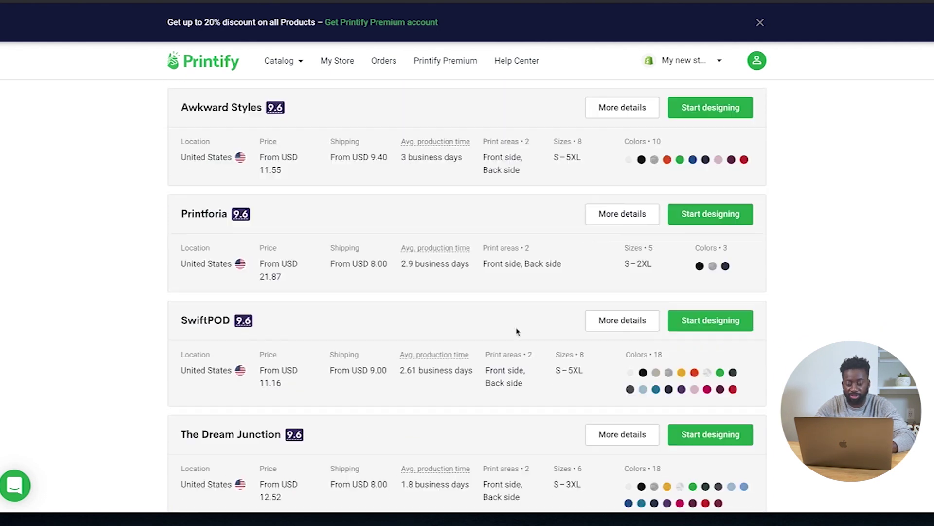
pyautogui.scroll(-1, 602, 380)
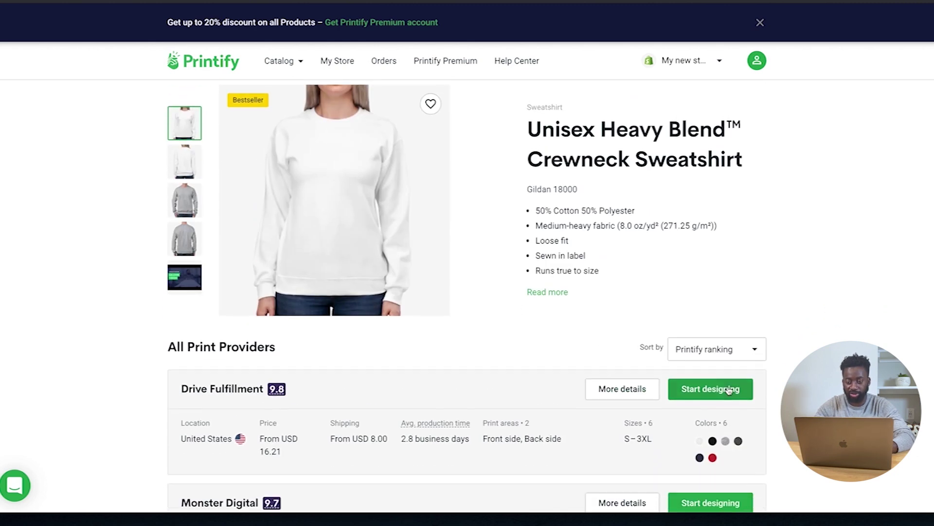
pyautogui.click(731, 393)
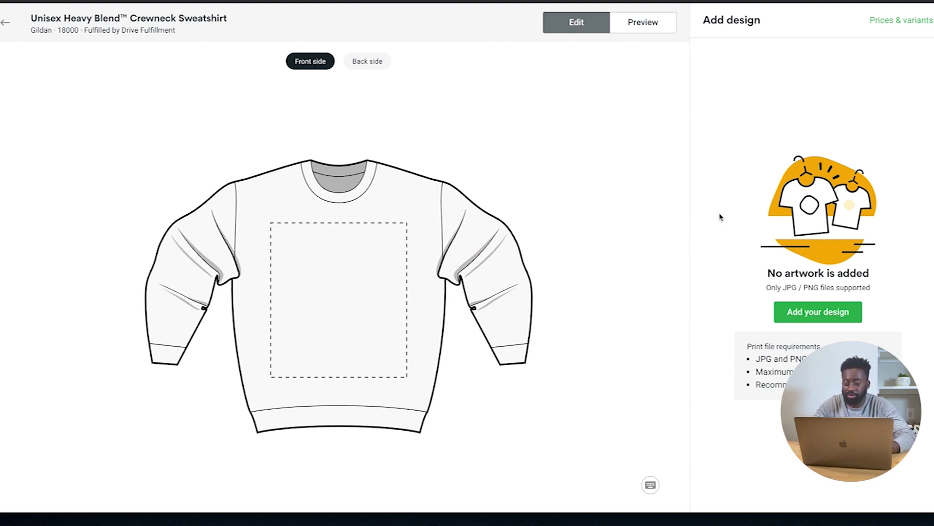
# Show the My library of saved logos for the blank sweatshirt front, then switch to Finder
pyautogui.click(818, 312)
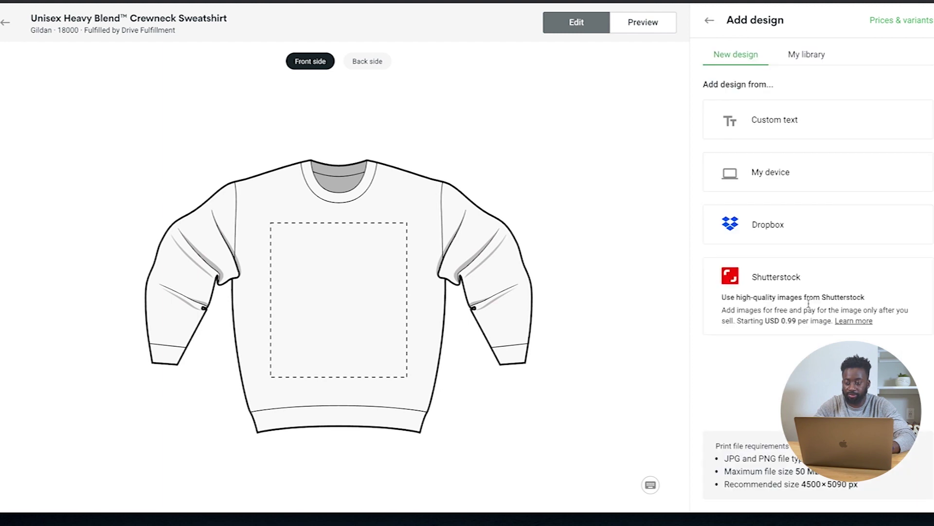
pyautogui.click(807, 55)
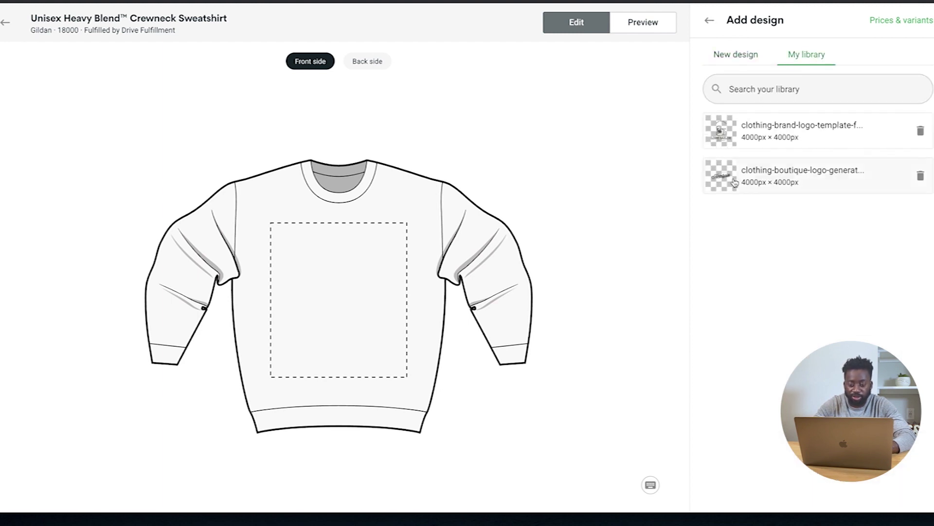
pyautogui.press('super+Tab')
# Drag the Postman logo from Finder onto the sweatshirt front and enlarge it
pyautogui.click(394, 253)
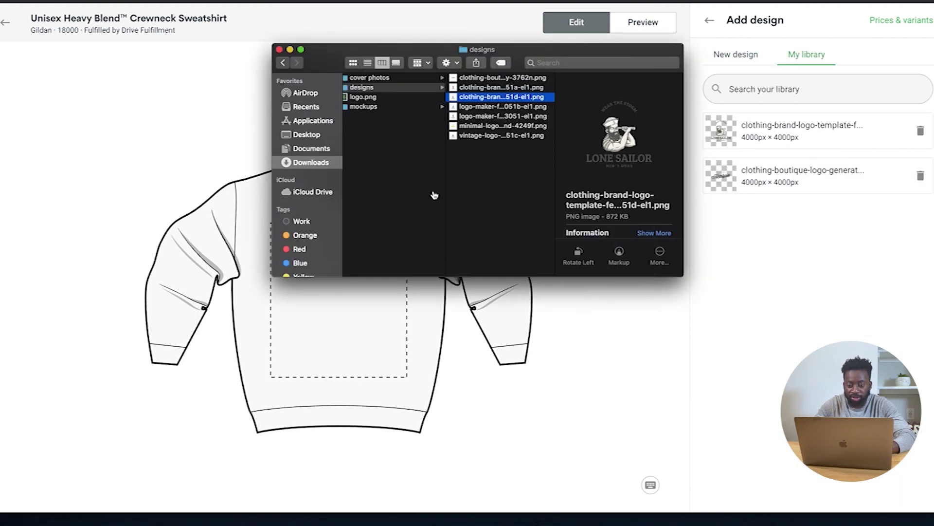
pyautogui.press('Down')
pyautogui.press('Down')
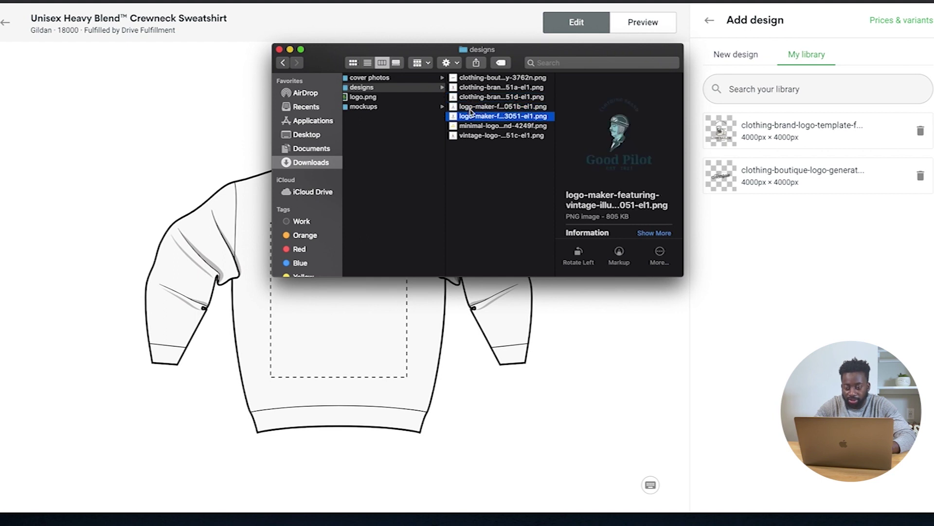
pyautogui.press('Down')
pyautogui.press('Down')
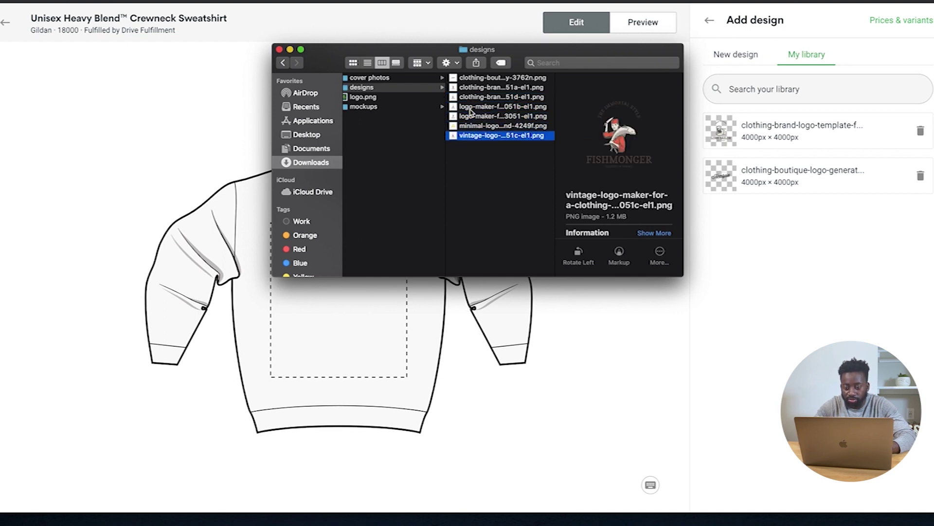
pyautogui.press('Up')
pyautogui.press('Up')
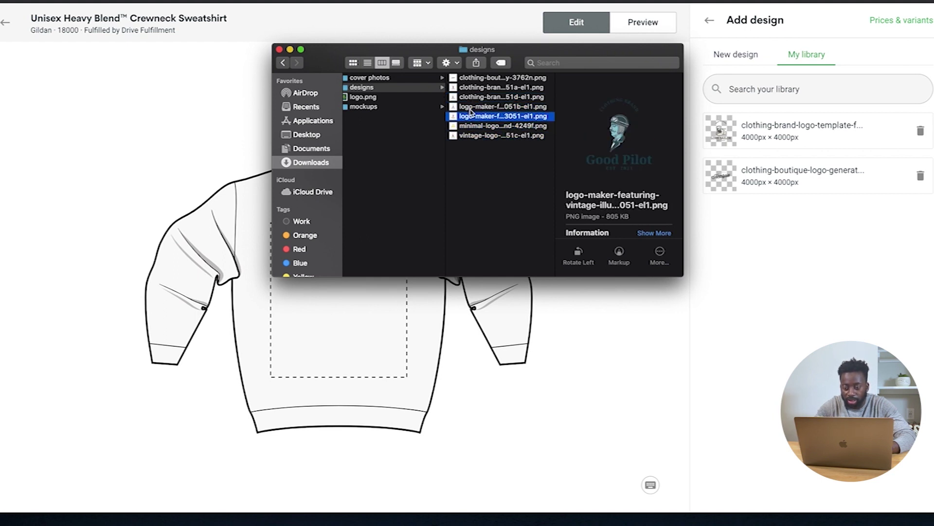
pyautogui.press('Up')
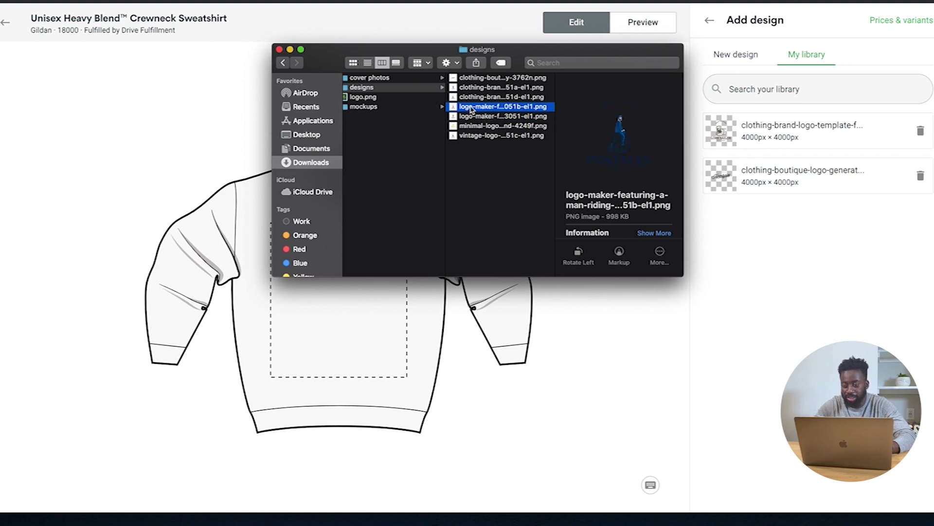
pyautogui.moveTo(471, 108); pyautogui.dragTo(808, 219)
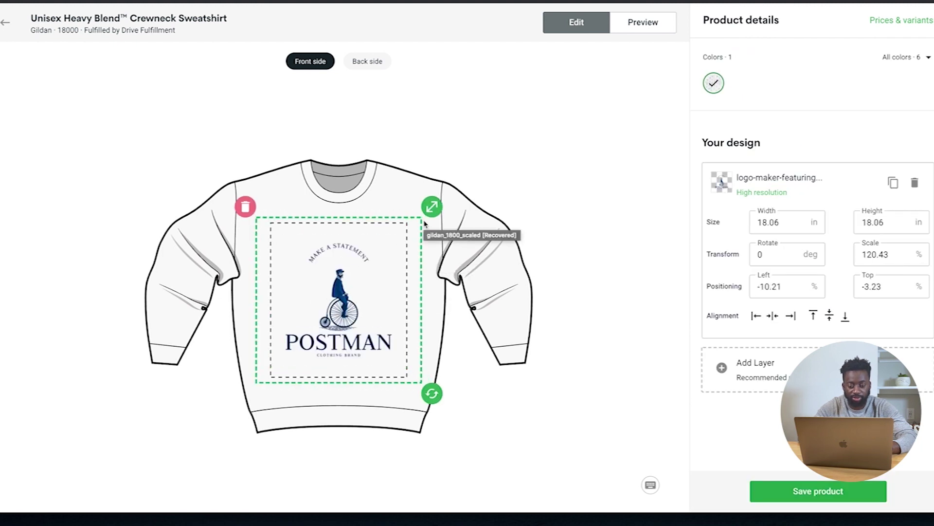
pyautogui.moveTo(425, 223); pyautogui.dragTo(436, 219)
pyautogui.click(553, 189)
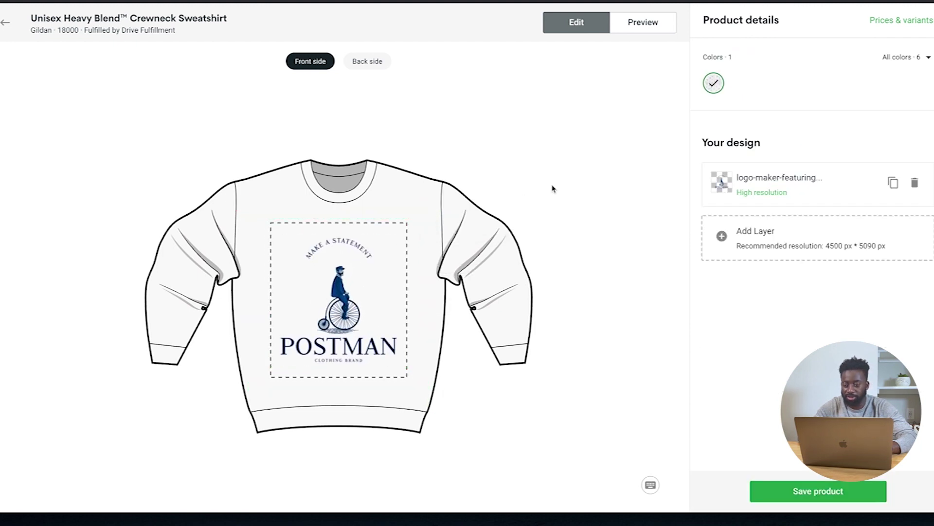
# Add Charcoal and Sport Grey colours and save the sweatshirt product
pyautogui.click(917, 64)
pyautogui.click(885, 102)
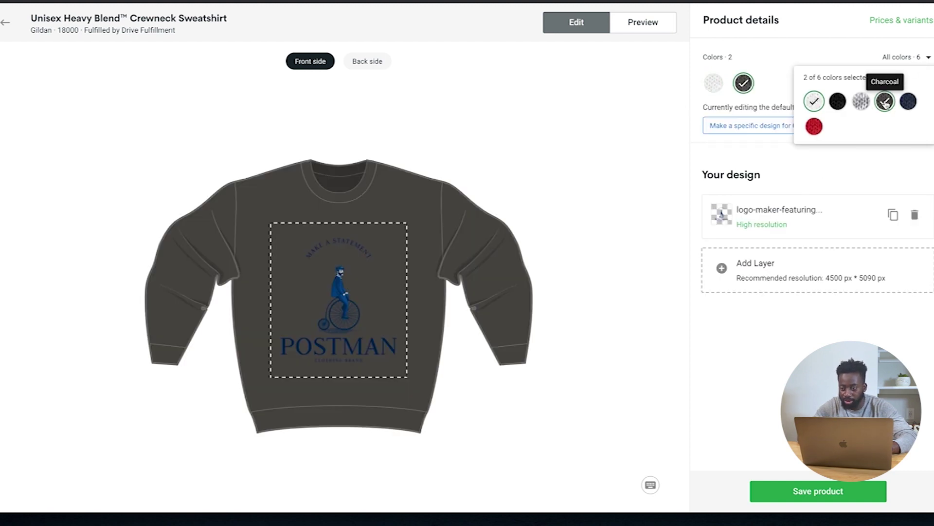
pyautogui.click(861, 102)
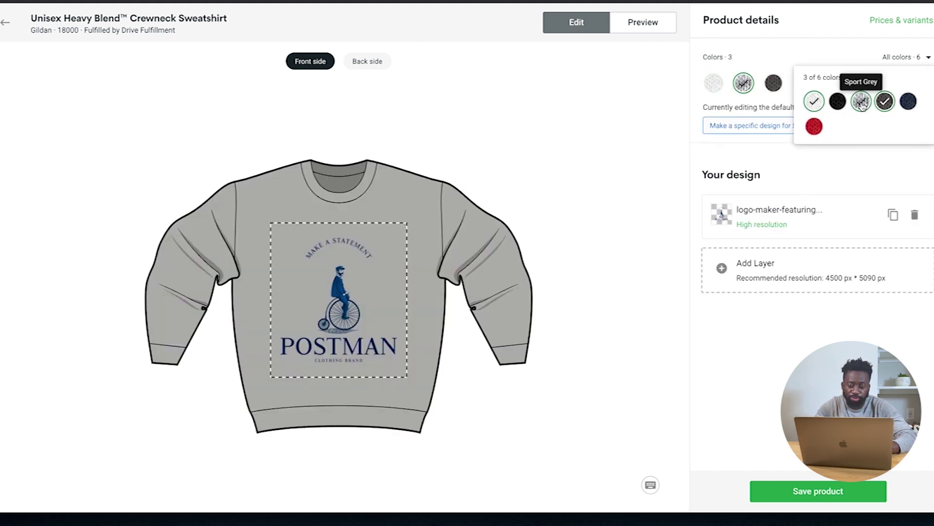
pyautogui.click(786, 384)
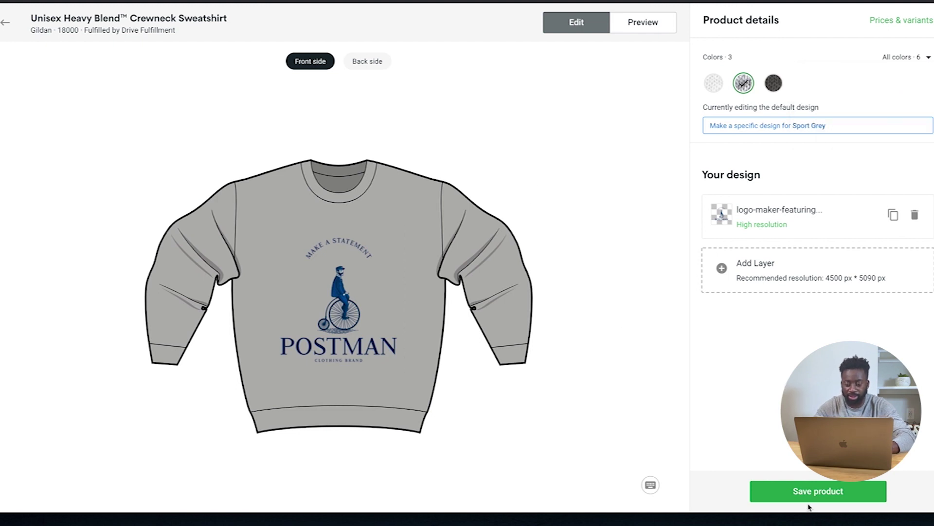
pyautogui.click(810, 493)
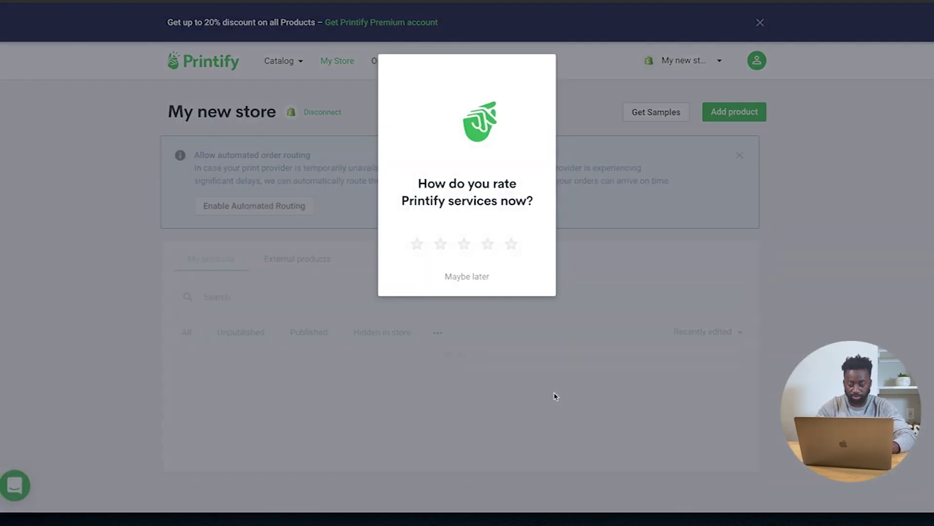
# Dismiss the rating prompt, publish the Postman sweatshirt, and view it in the store
pyautogui.click(465, 277)
pyautogui.scroll(-1, 608, 389)
pyautogui.click(582, 386)
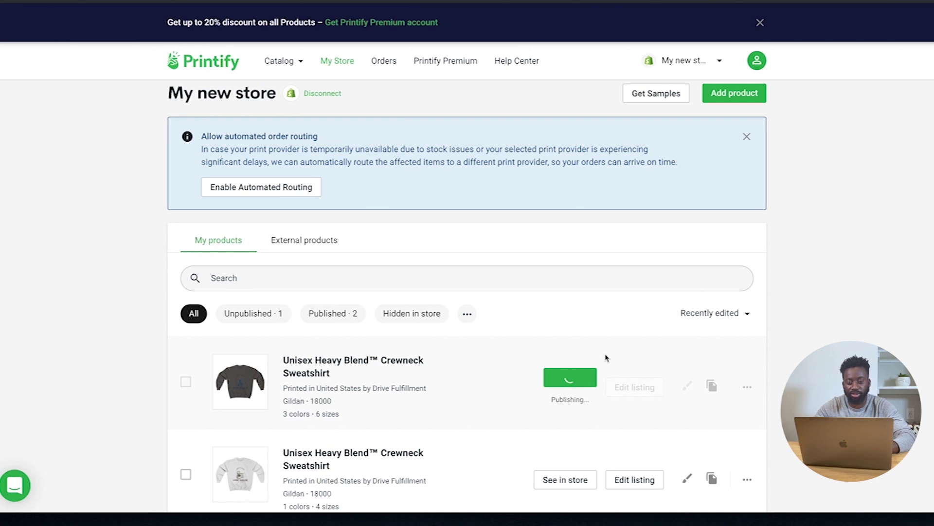
pyautogui.scroll(-2, 593, 352)
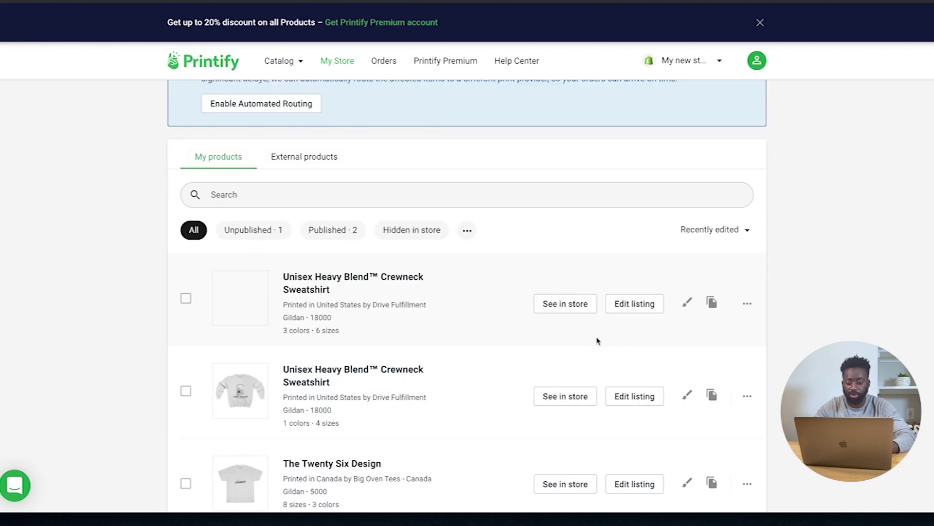
pyautogui.click(583, 306)
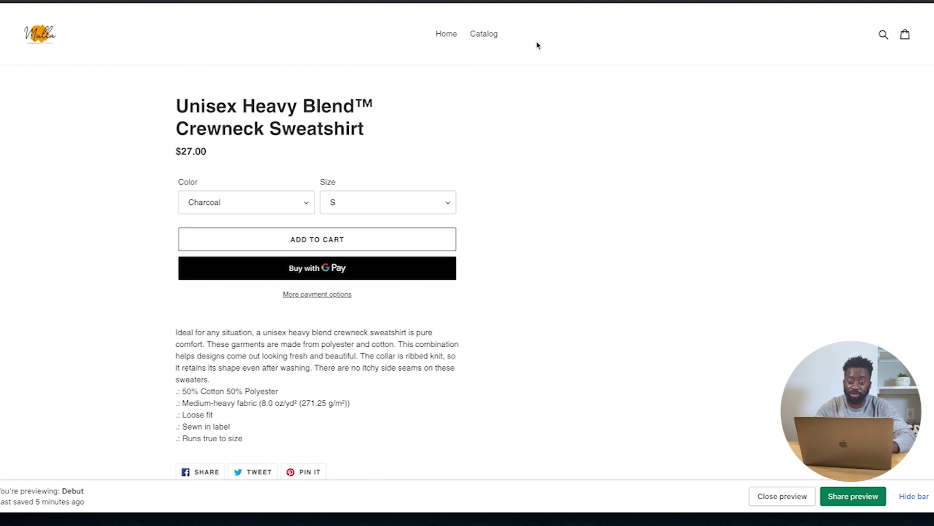
# Return to the storefront home page showing the Lone Sailor sweatshirt and The Twenty Six Design
pyautogui.click(444, 36)
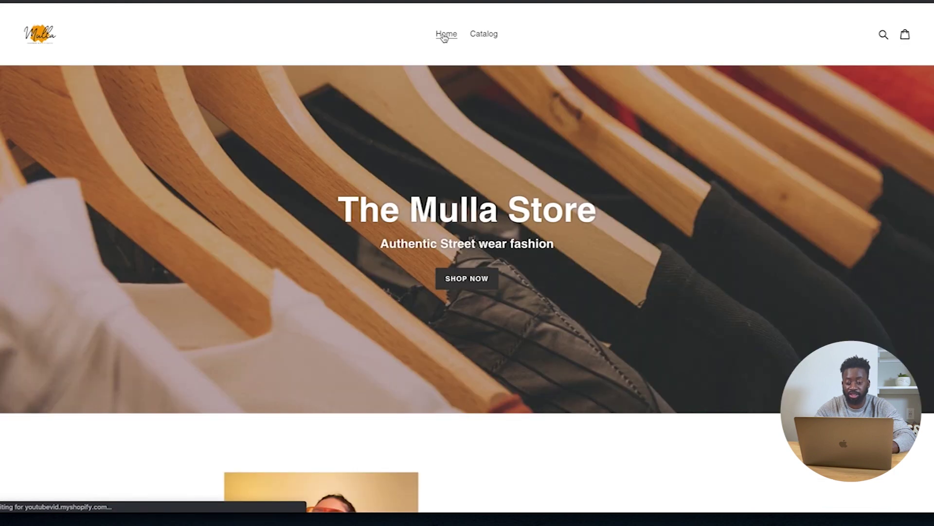
pyautogui.scroll(-15, 469, 338)
pyautogui.scroll(5, 470, 339)
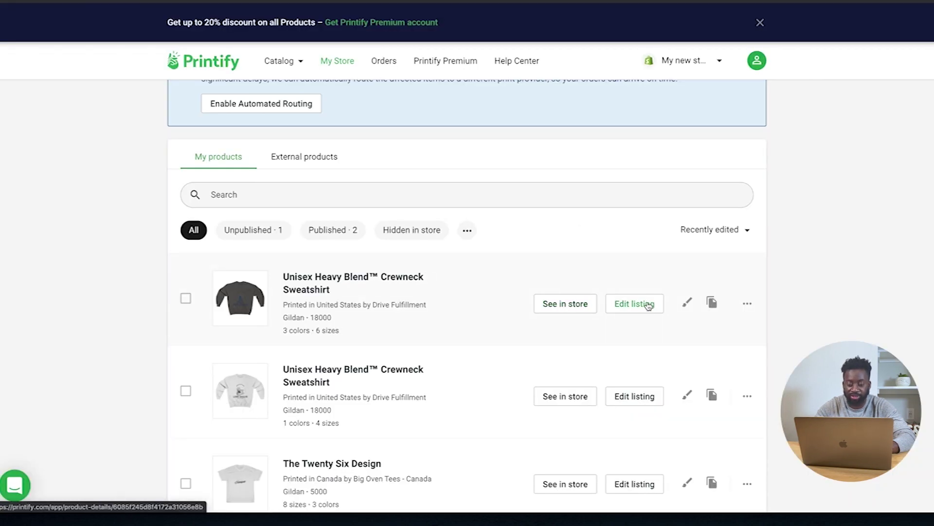
# Edit the Postman sweatshirt listing, enable Shopify publishing in the Home page collection, and publish
pyautogui.click(648, 305)
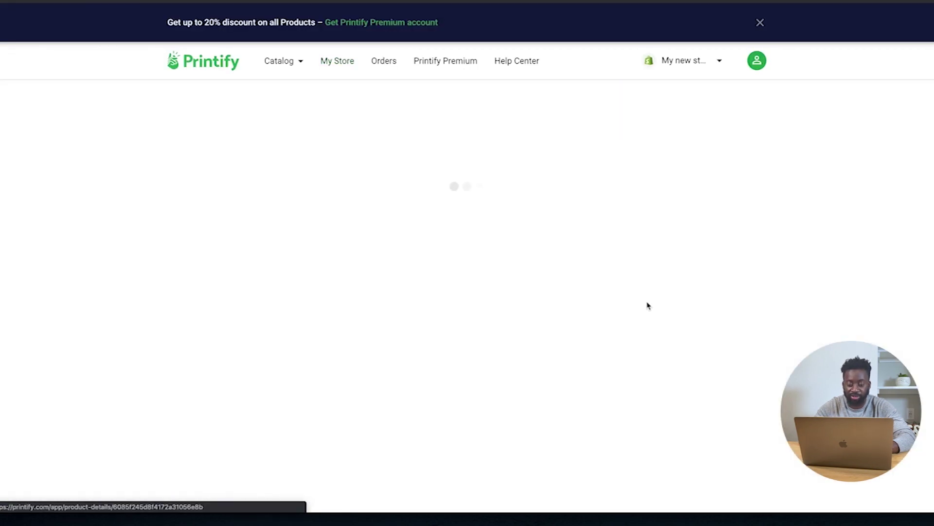
pyautogui.scroll(-20, 543, 341)
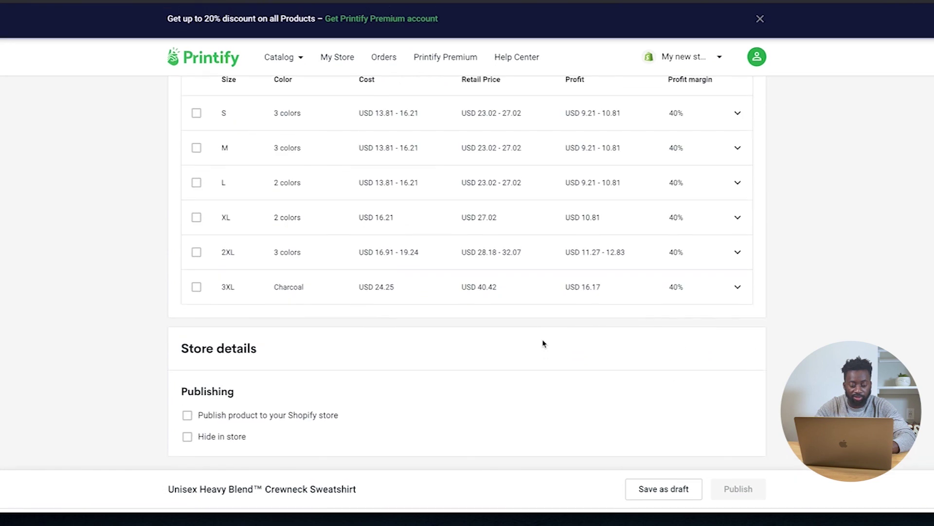
pyautogui.click(293, 421)
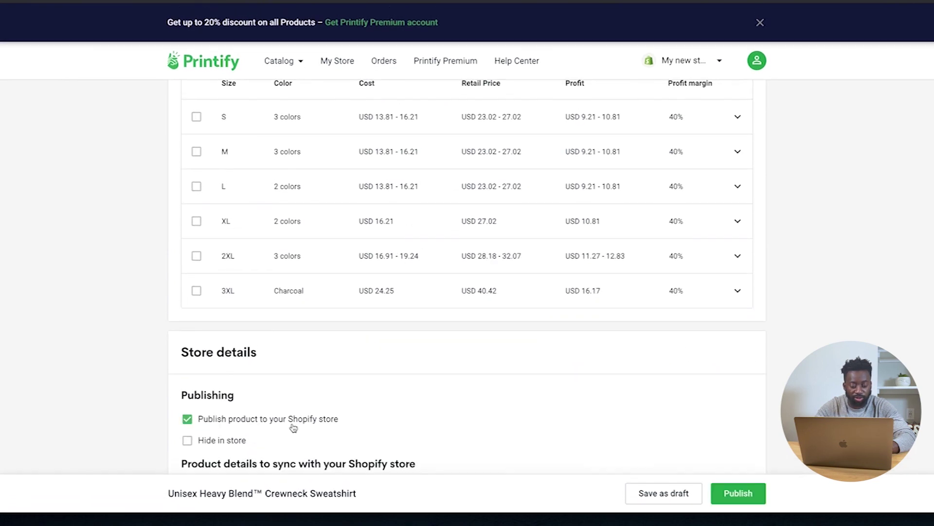
pyautogui.scroll(-4, 288, 409)
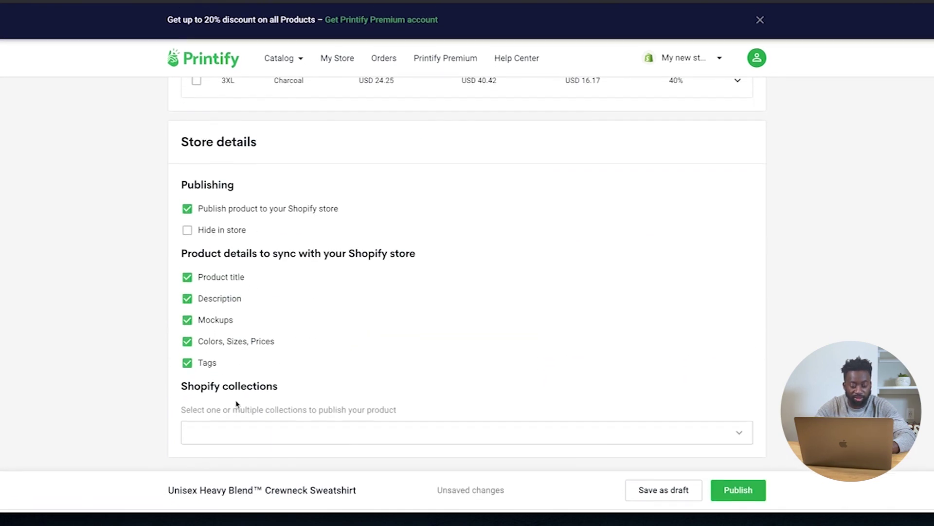
pyautogui.click(237, 430)
pyautogui.click(228, 401)
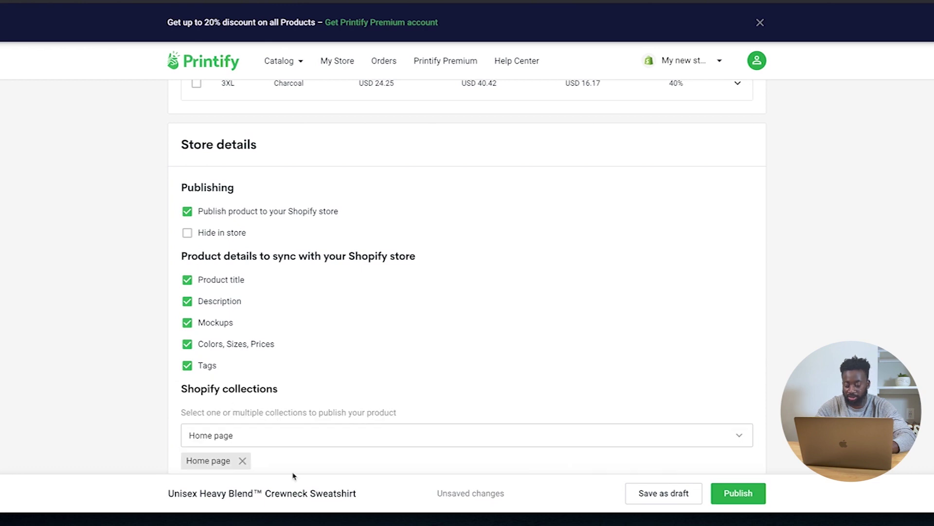
pyautogui.scroll(-1, 294, 476)
pyautogui.click(723, 496)
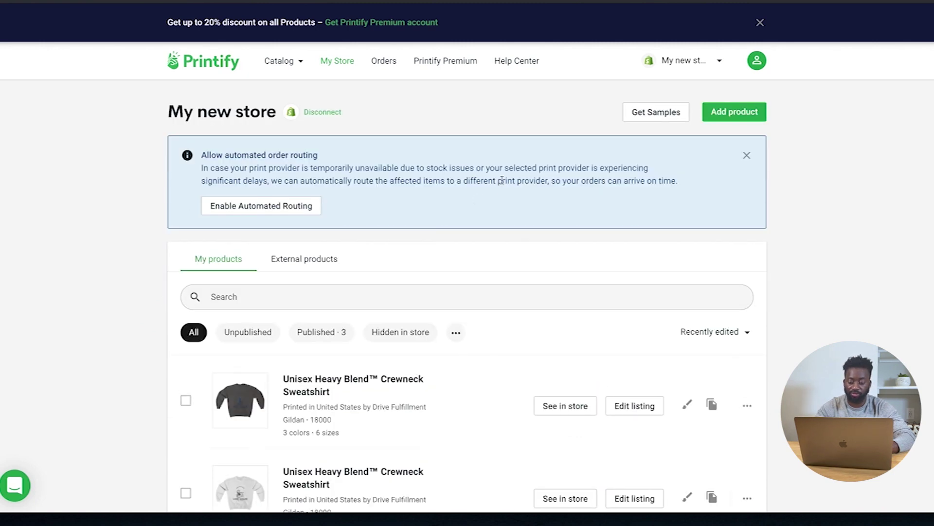
# Open the Postman sweatshirt's store page and view its white and grey photos
pyautogui.click(566, 413)
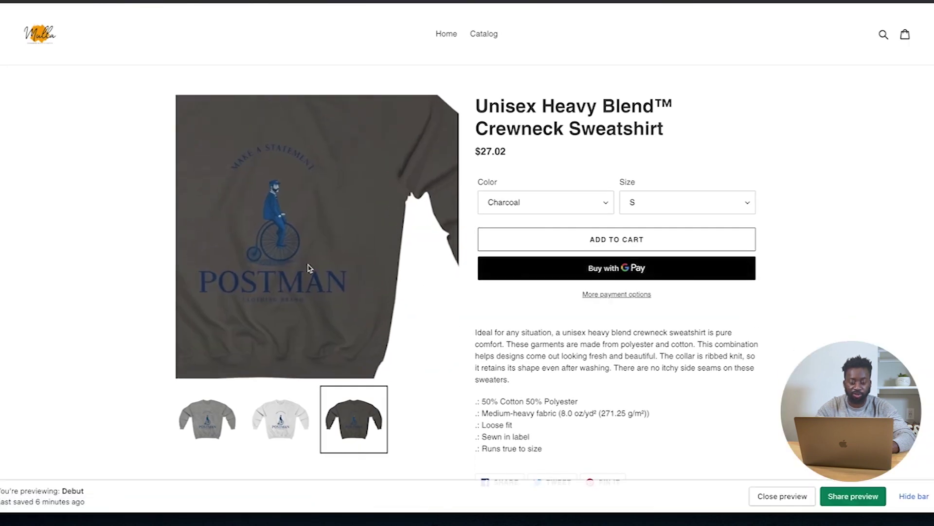
pyautogui.click(281, 422)
pyautogui.click(201, 415)
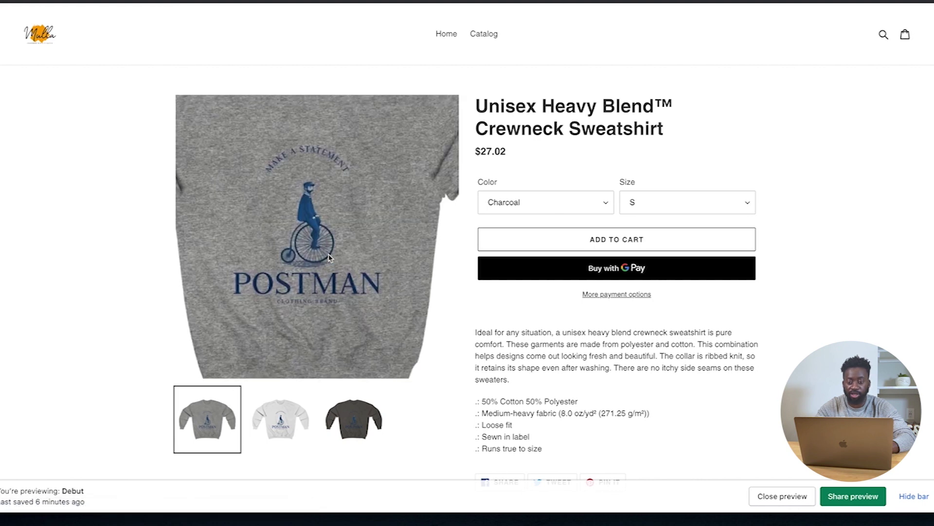
# Scroll the store home page to see the Postman sweatshirt in Designer Fav's collection
pyautogui.click(441, 38)
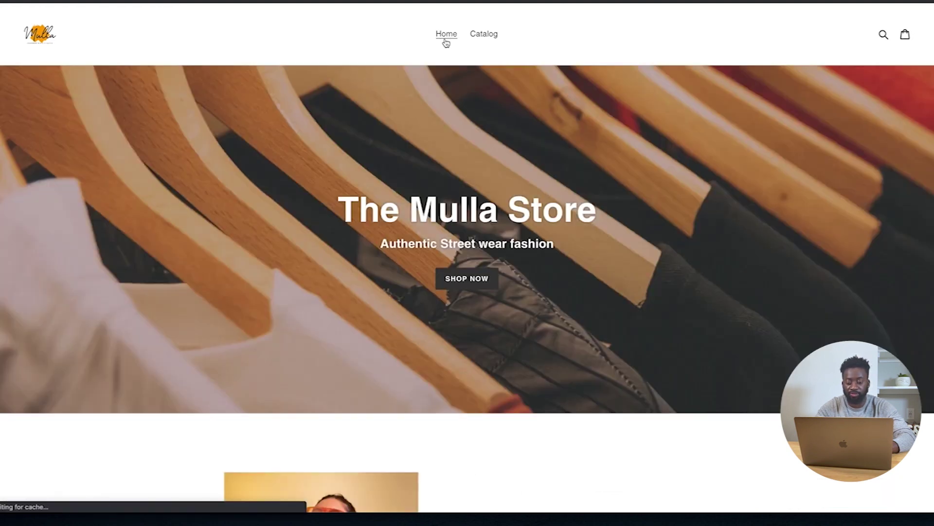
pyautogui.scroll(-10, 455, 351)
pyautogui.scroll(-10, 455, 350)
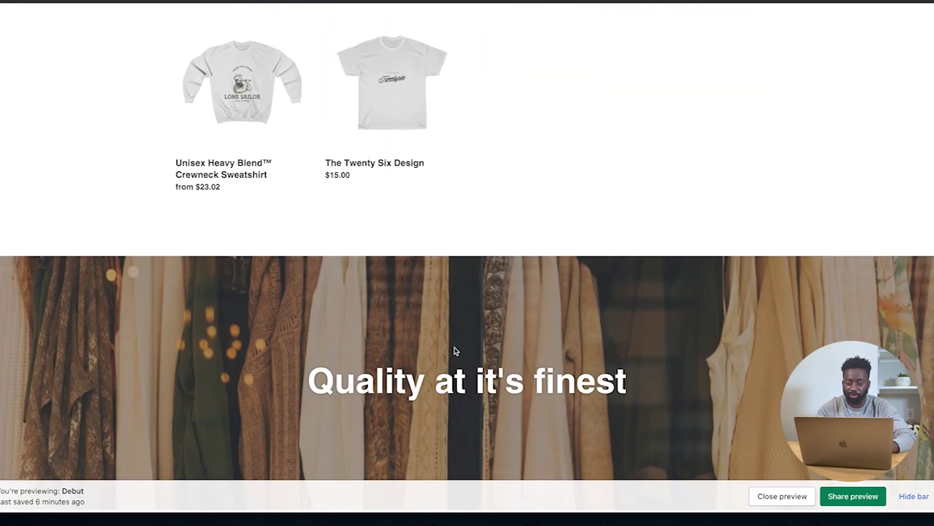
pyautogui.scroll(3, 455, 351)
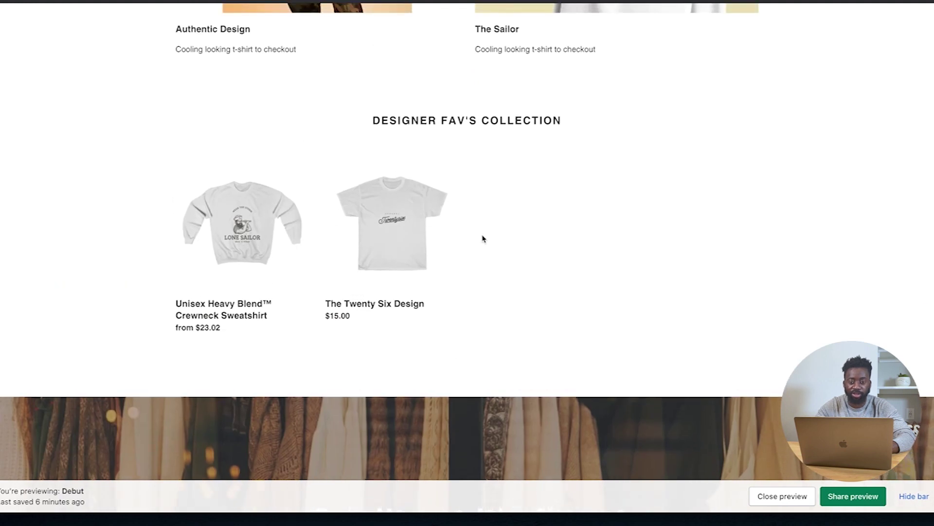
pyautogui.scroll(1, 479, 234)
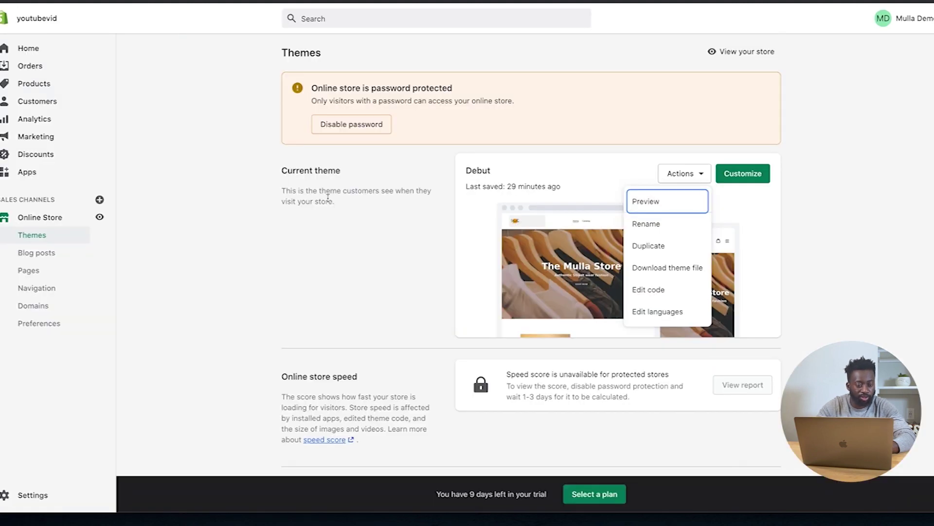
# Open the Home page collection, confirm both crewneck sweatshirts and The Twenty Six Design, and refresh the storefront
pyautogui.click(35, 83)
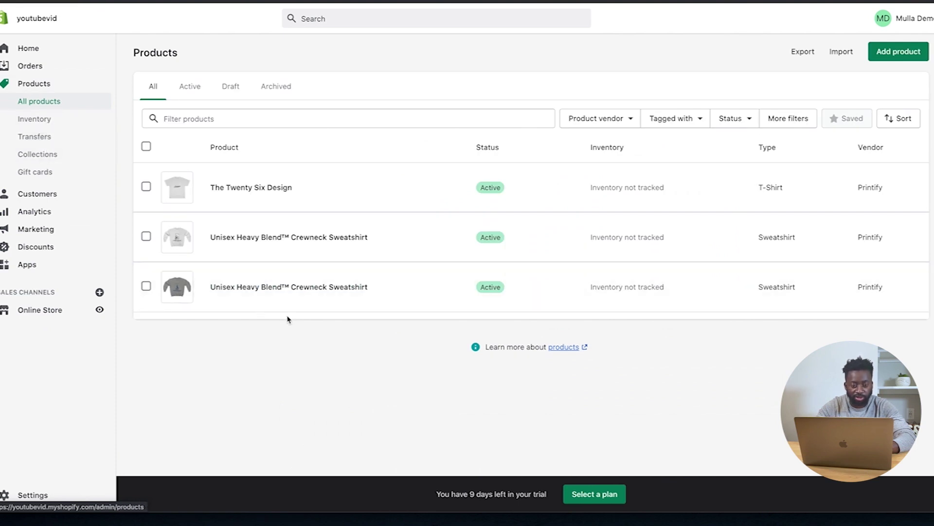
pyautogui.click(40, 155)
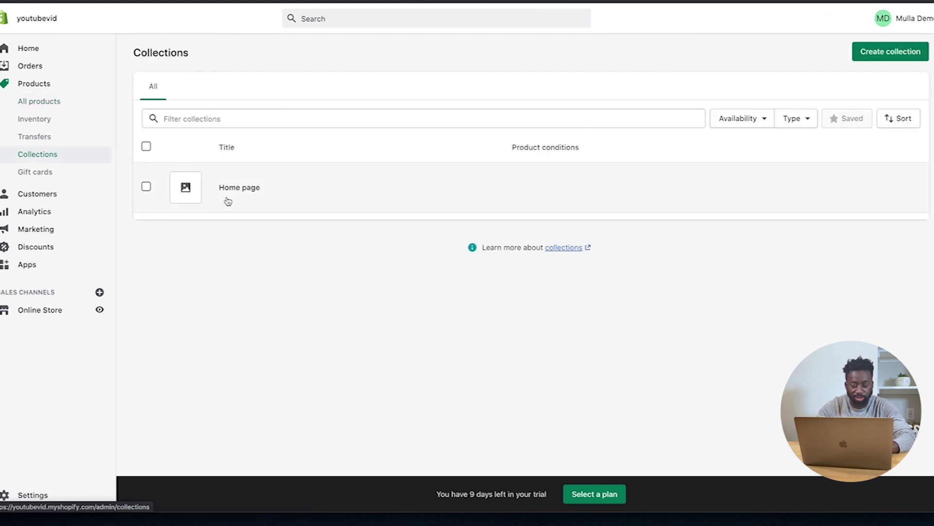
pyautogui.click(232, 194)
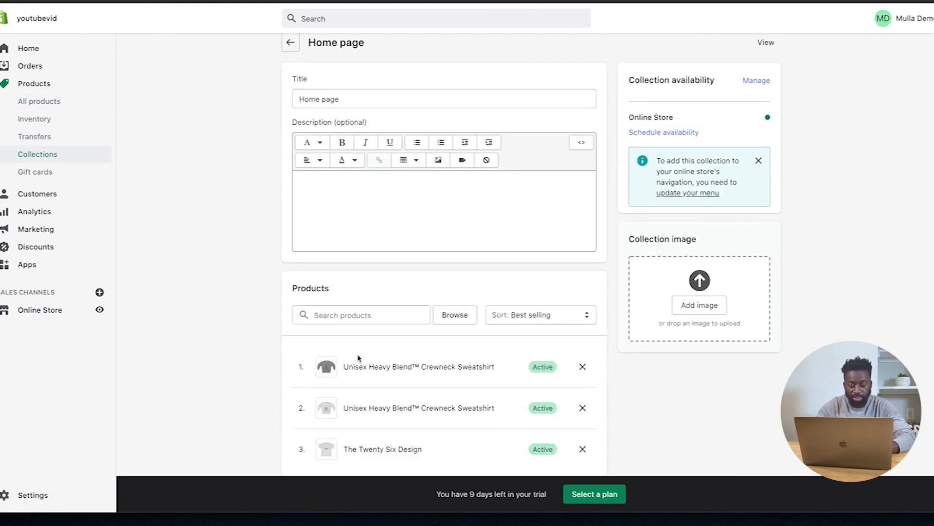
pyautogui.scroll(-3, 358, 363)
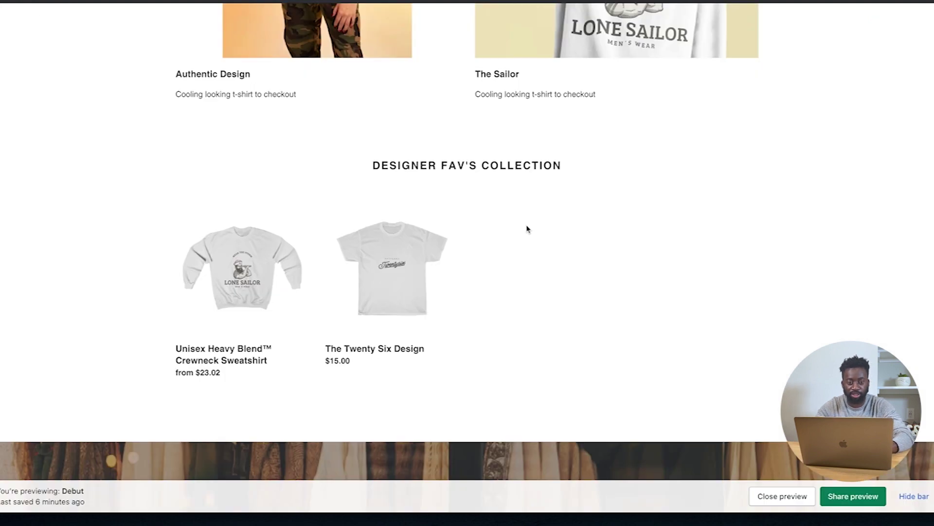
pyautogui.press('super+r')
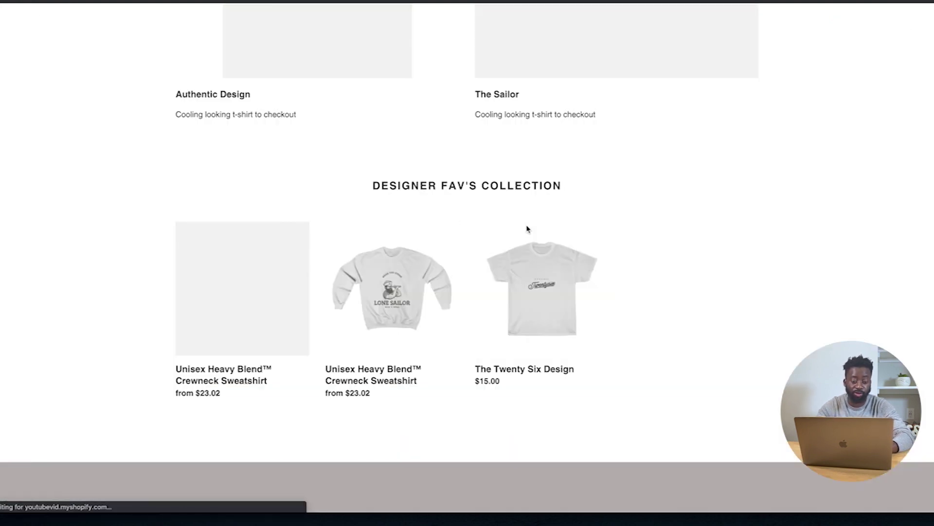
# Add the Charcoal, size S Postman crewneck sweatshirt ($27.02) from the collection to the storefront cart
pyautogui.scroll(-3, 266, 278)
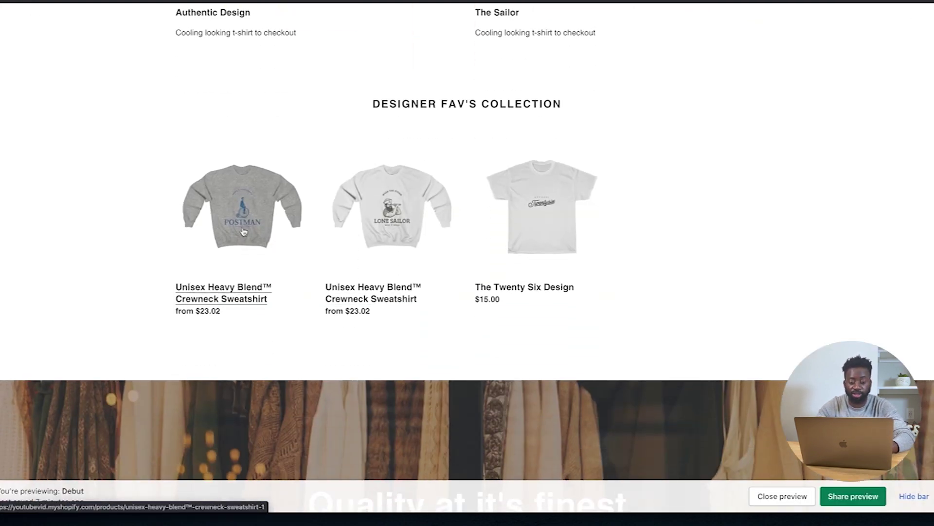
pyautogui.scroll(10, 258, 188)
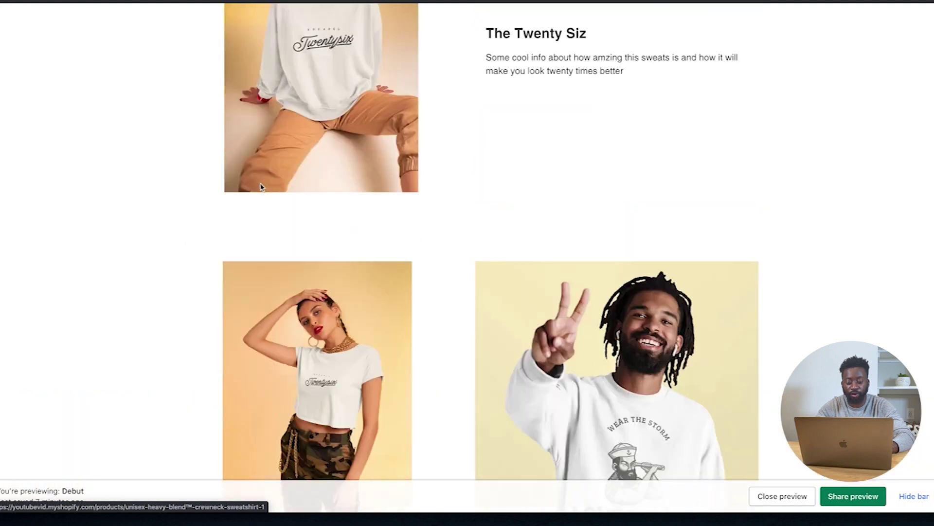
pyautogui.scroll(-8, 234, 212)
pyautogui.scroll(-15, 706, 330)
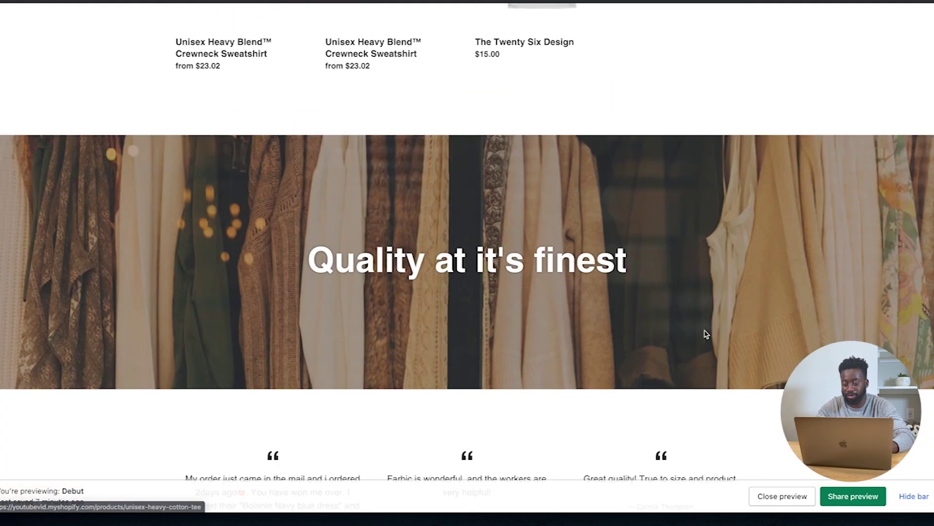
pyautogui.scroll(15, 777, 240)
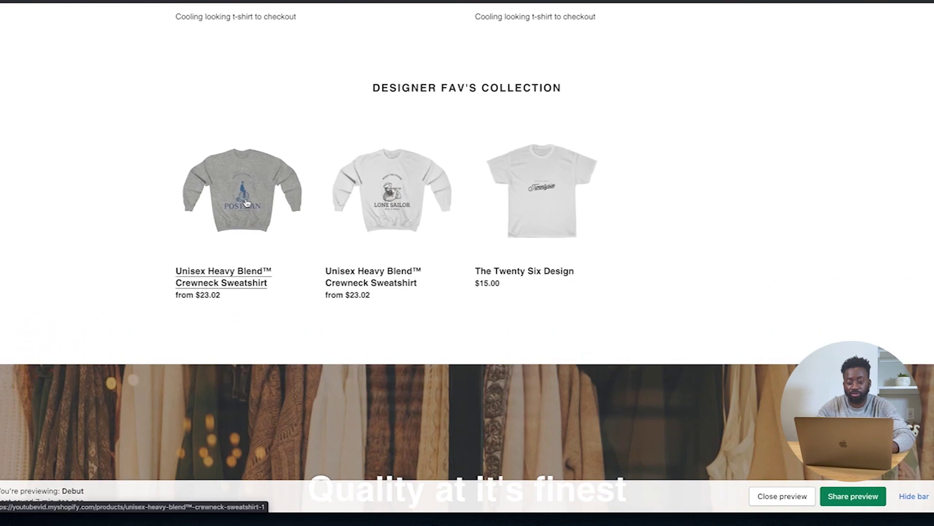
pyautogui.click(246, 203)
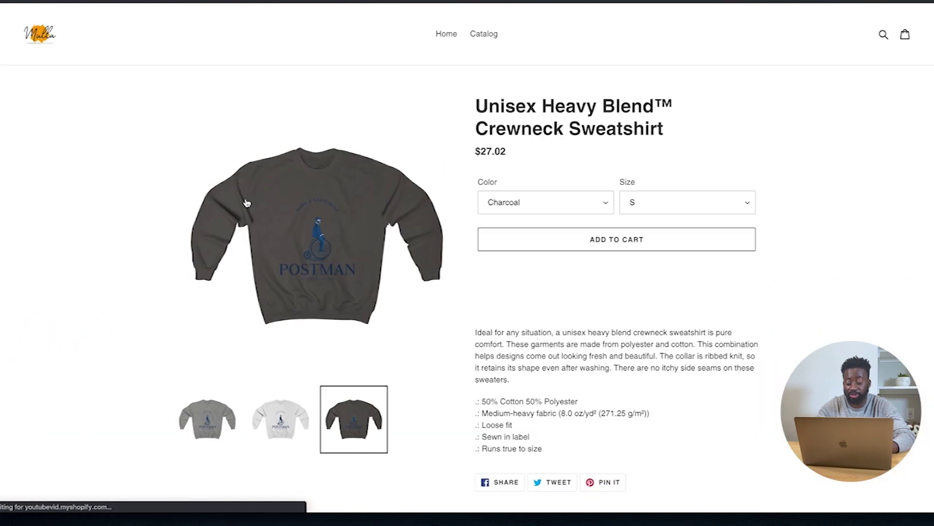
pyautogui.click(623, 245)
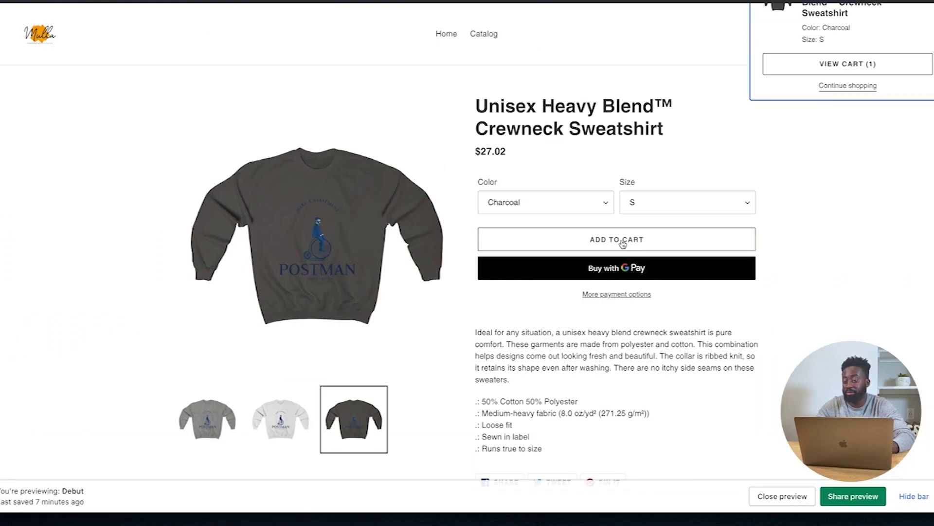
pyautogui.click(615, 404)
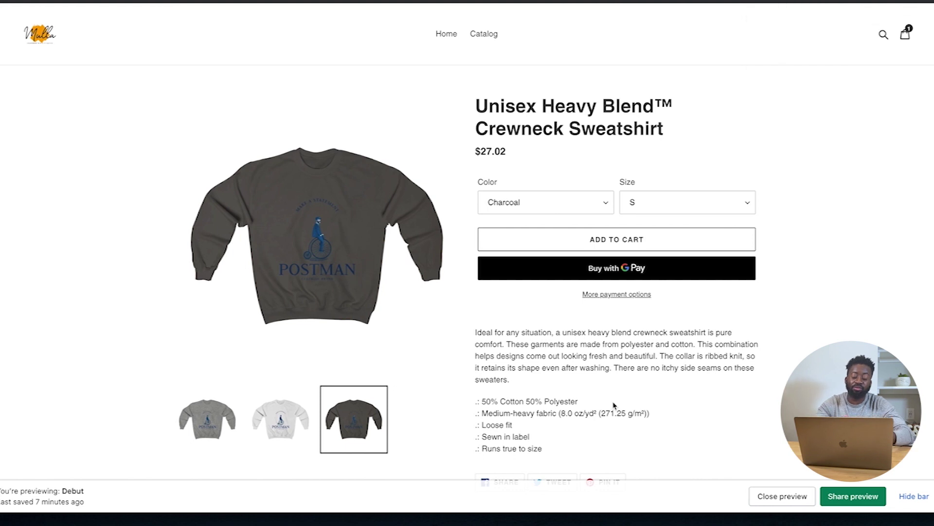